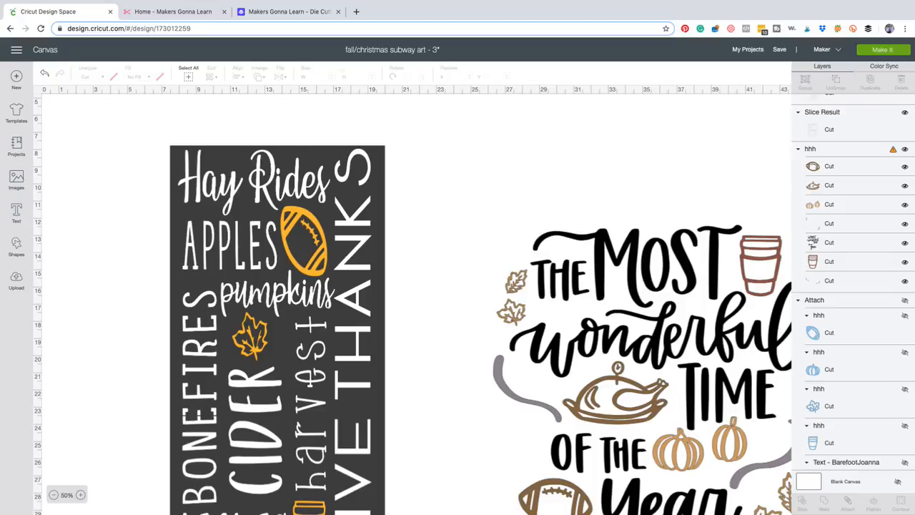
# Look over the fall subway art sign down to "CRISP AIR", including how it sits beside the "Most Wonderful Time of the Year" design.
pyautogui.scroll(-2, 412, 306)
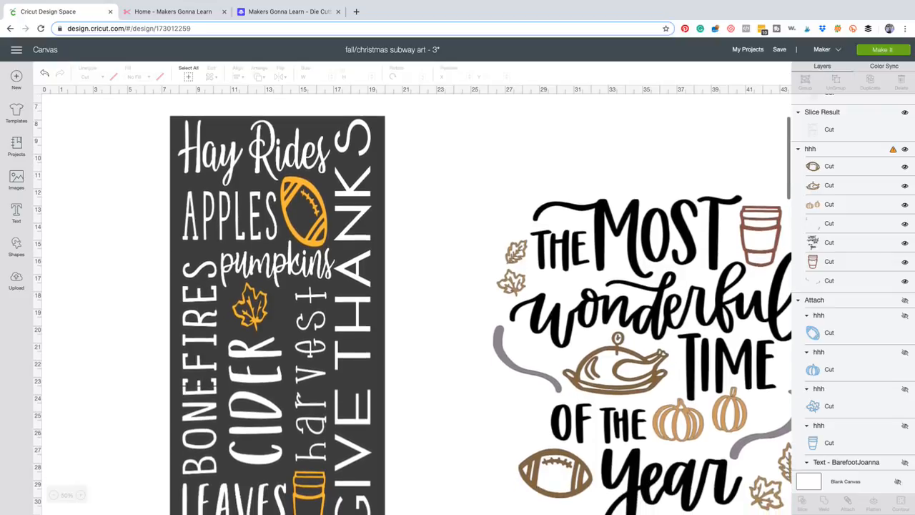
pyautogui.scroll(-1, 412, 306)
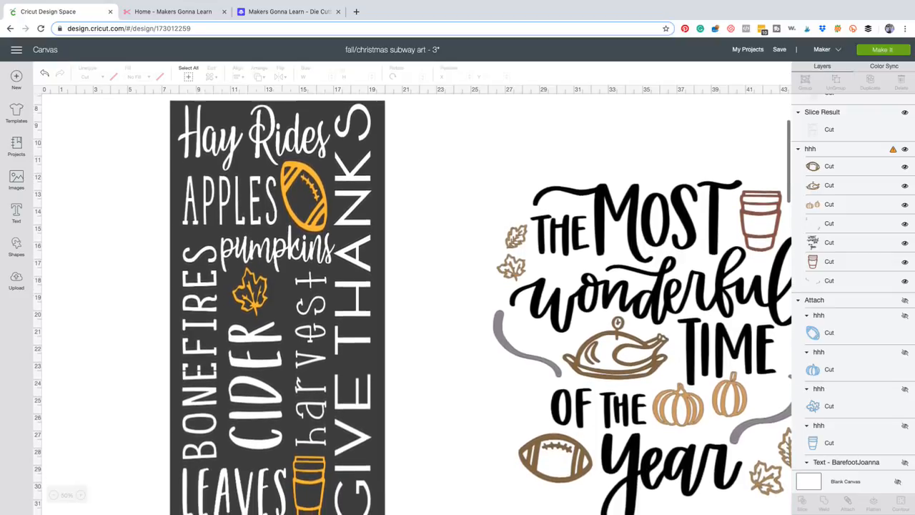
pyautogui.scroll(-3, 412, 305)
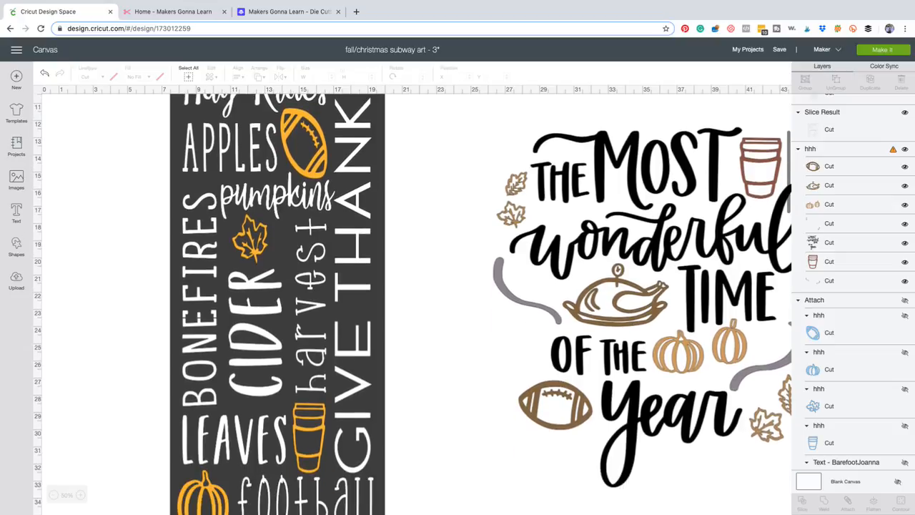
pyautogui.scroll(-3, 412, 306)
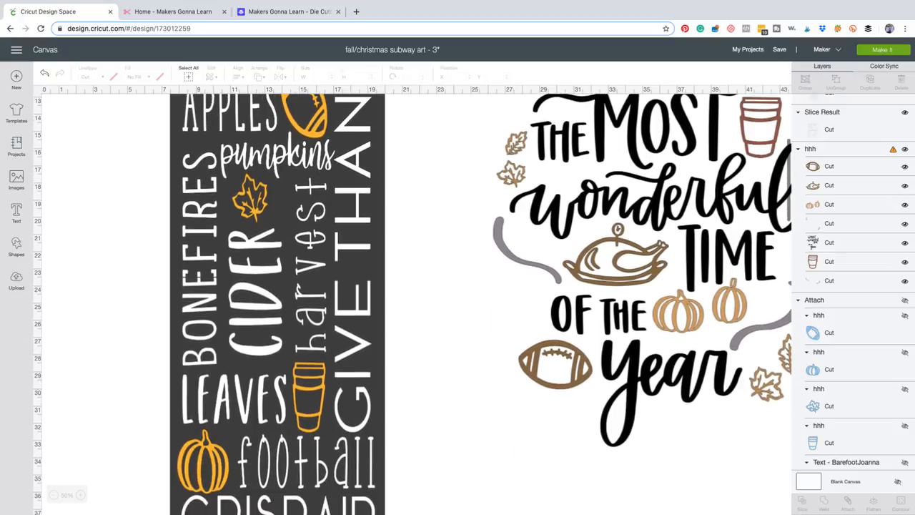
pyautogui.scroll(-3, 412, 306)
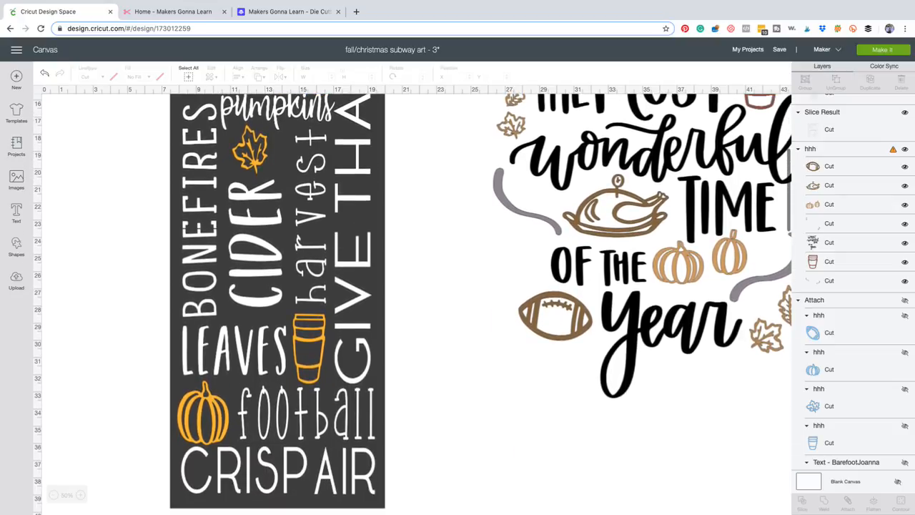
pyautogui.click(53, 495)
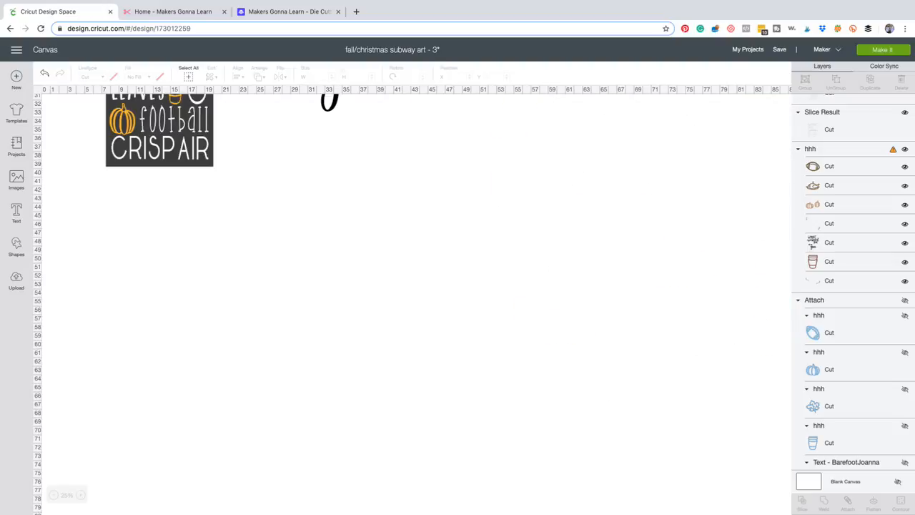
pyautogui.scroll(5, 413, 306)
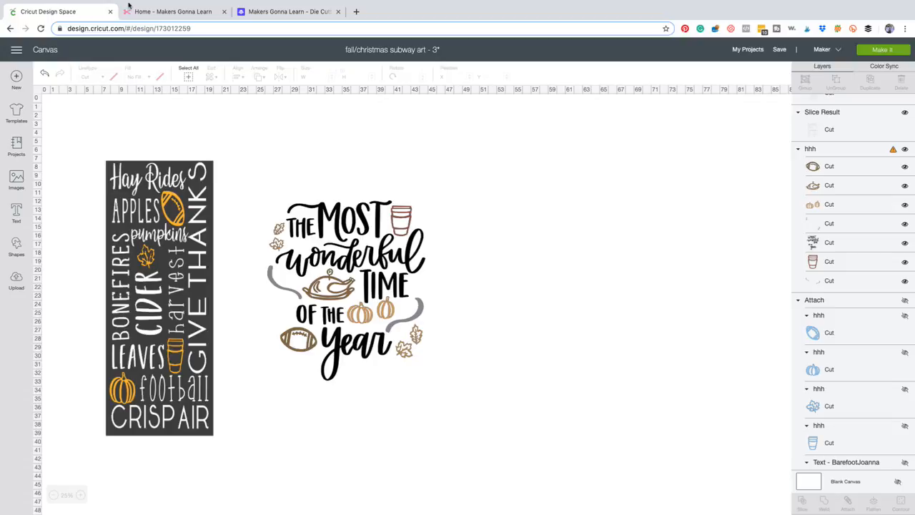
# Examine the subway art sign's lettering and orange icons up close, from "Hay Rides" down to "CRISP AIR".
pyautogui.click(80, 495)
pyautogui.click(80, 494)
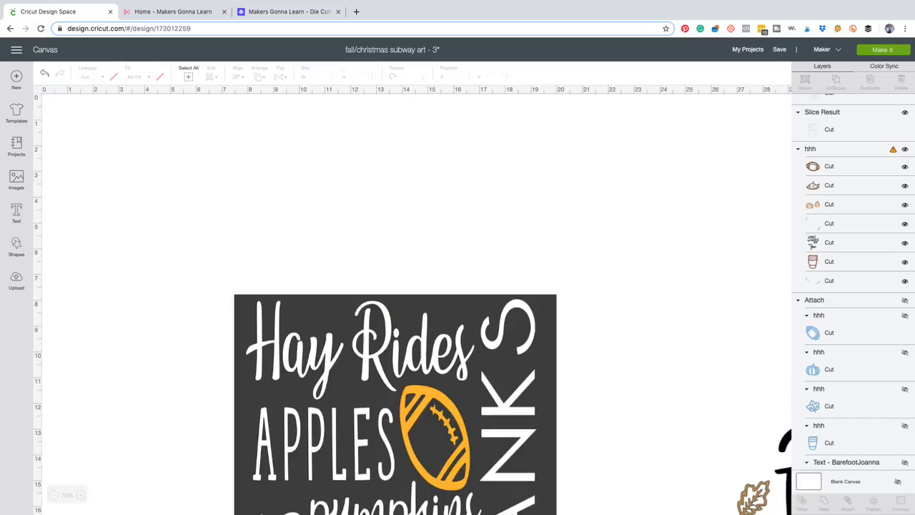
pyautogui.scroll(-3, 416, 304)
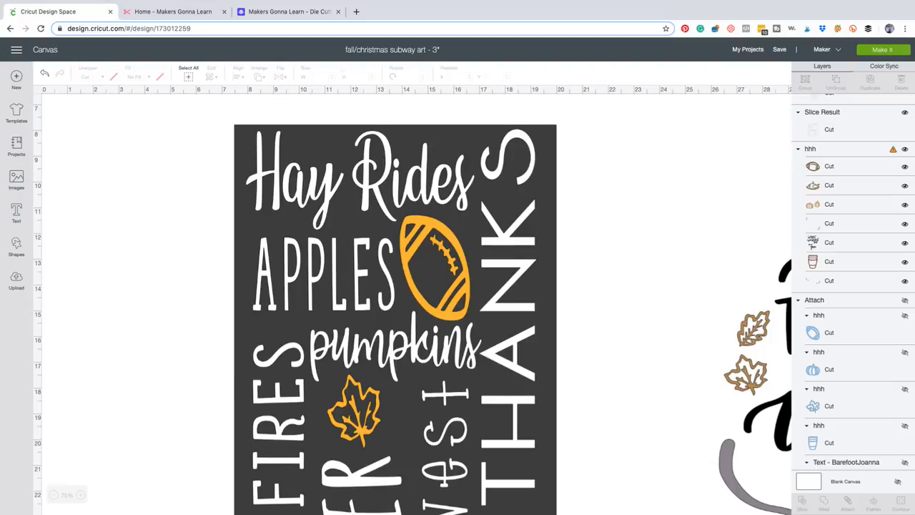
pyautogui.scroll(-5, 412, 303)
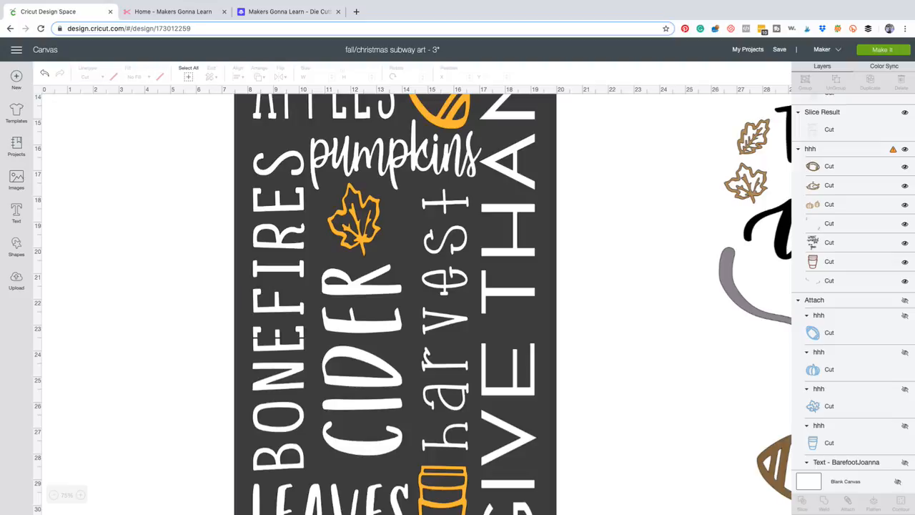
pyautogui.scroll(-5, 413, 303)
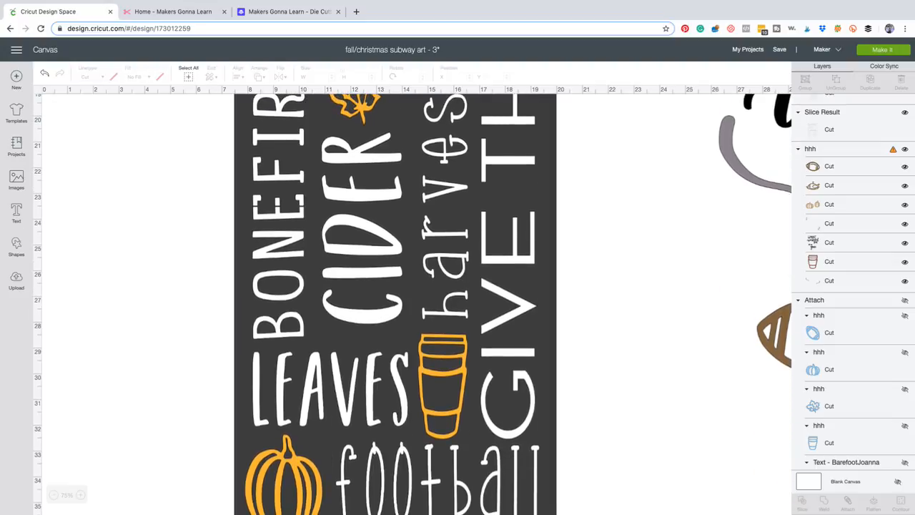
pyautogui.scroll(-6, 412, 303)
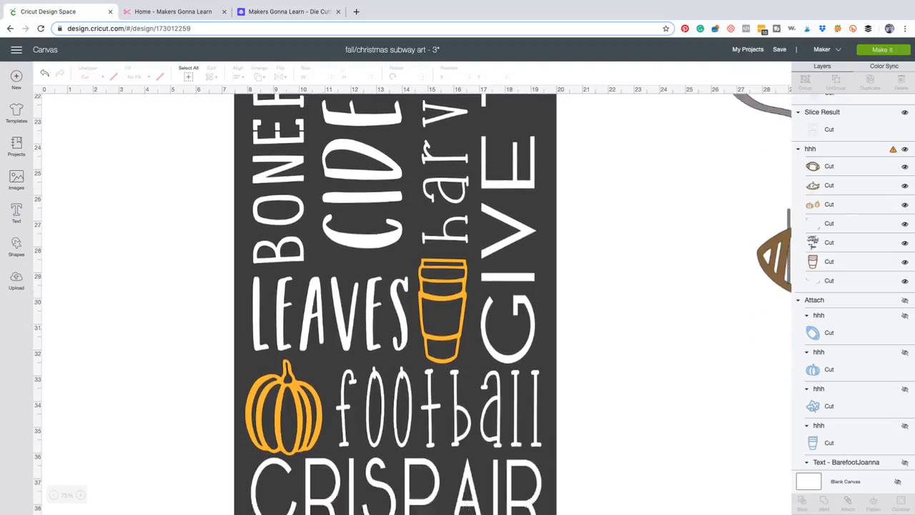
pyautogui.scroll(6, 412, 303)
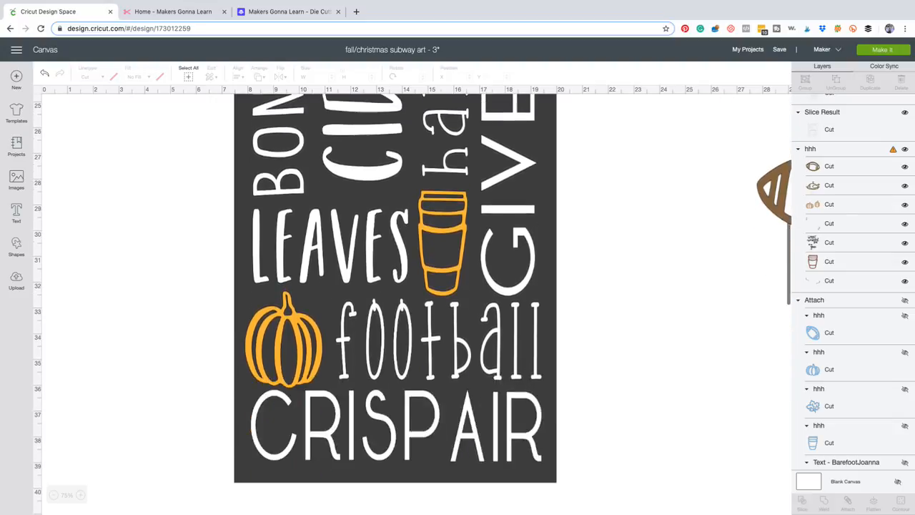
pyautogui.scroll(-5, 412, 303)
pyautogui.scroll(8, 413, 303)
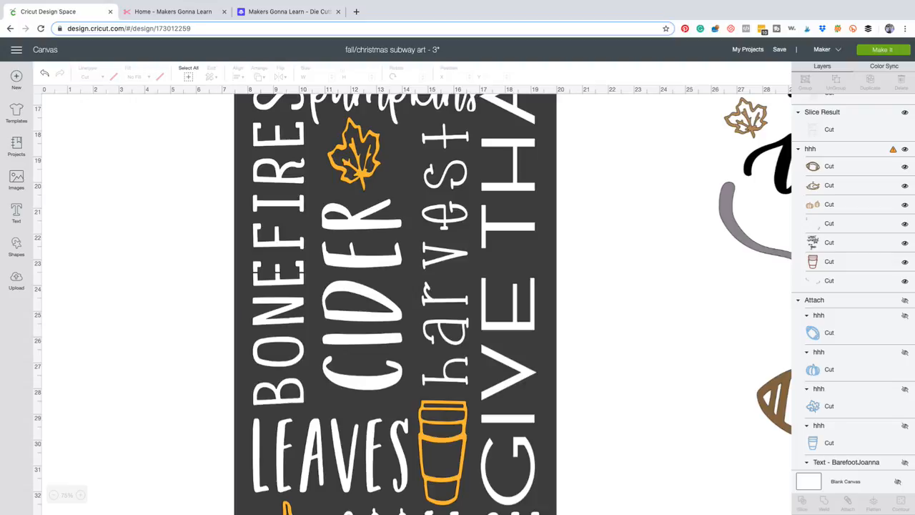
# Re-examine how the horizontal and vertical words and the football, leaf, cup and pumpkin icons fit together on the sign.
pyautogui.scroll(5, 414, 303)
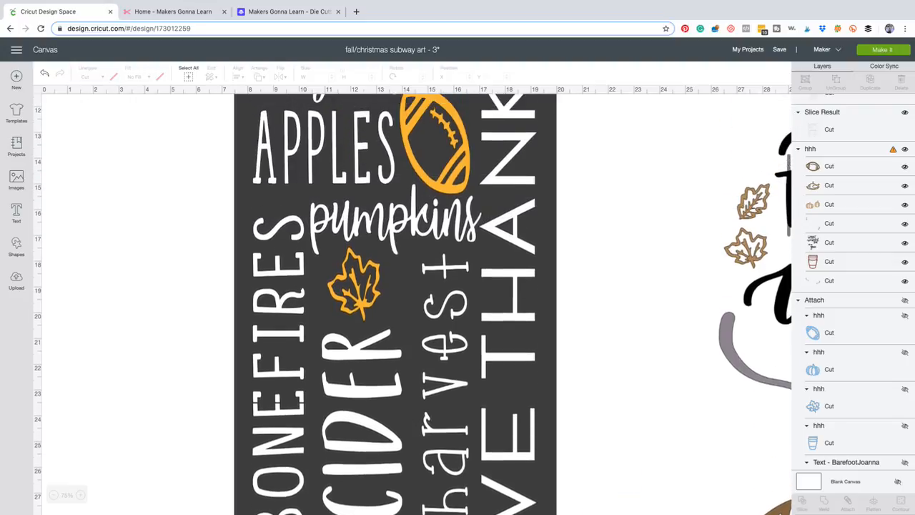
pyautogui.scroll(7, 413, 303)
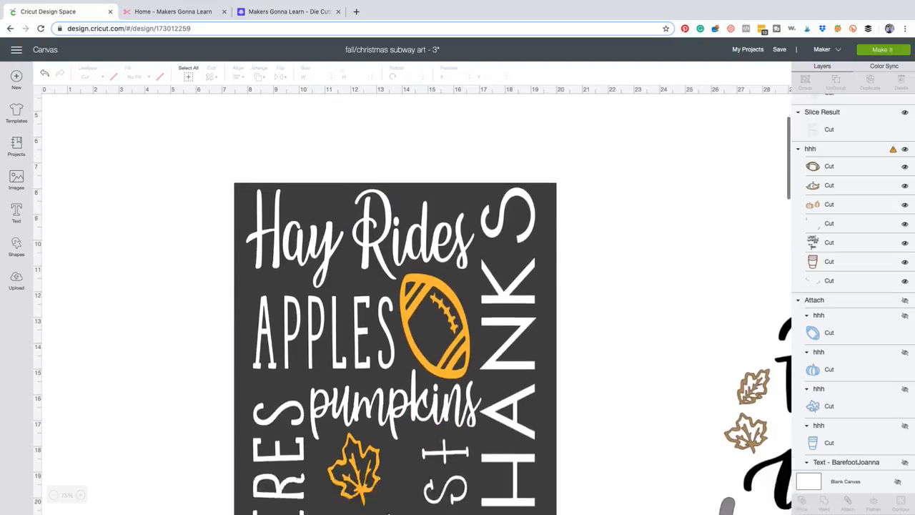
pyautogui.scroll(-1, 413, 308)
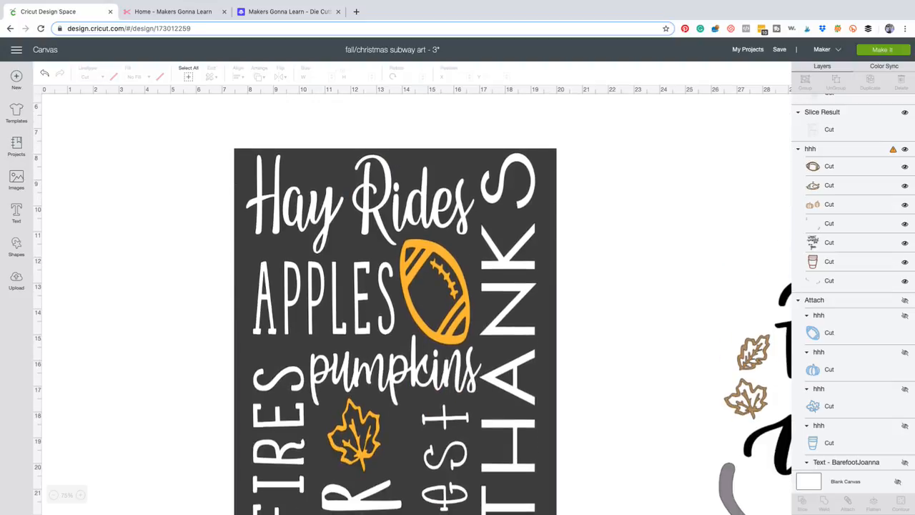
pyautogui.scroll(-7, 412, 303)
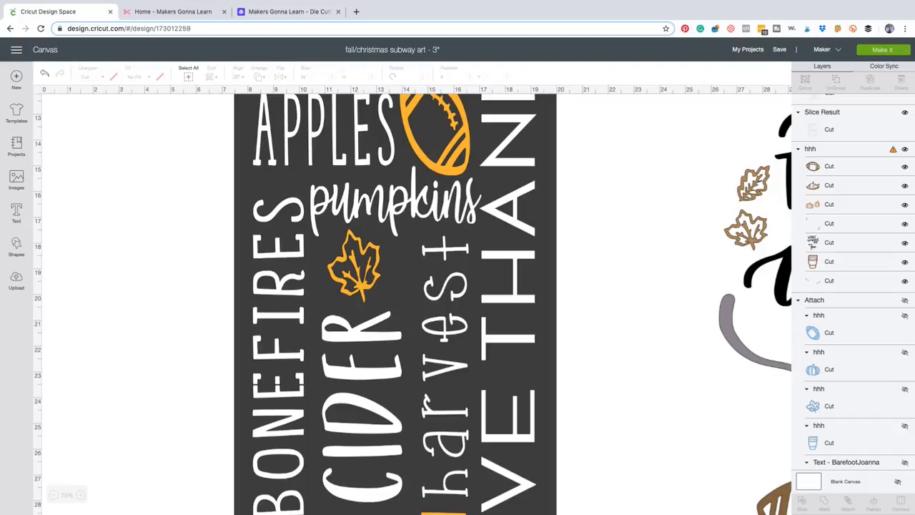
pyautogui.scroll(-5, 413, 303)
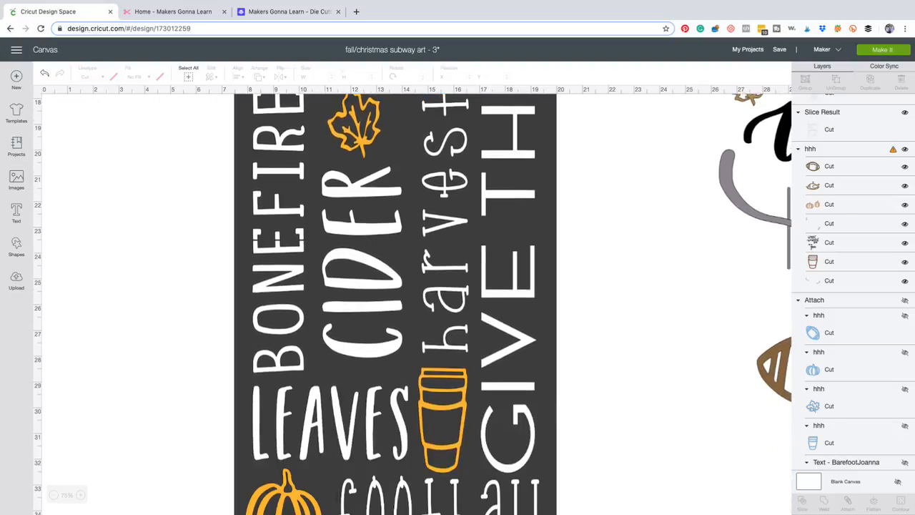
pyautogui.scroll(-7, 412, 303)
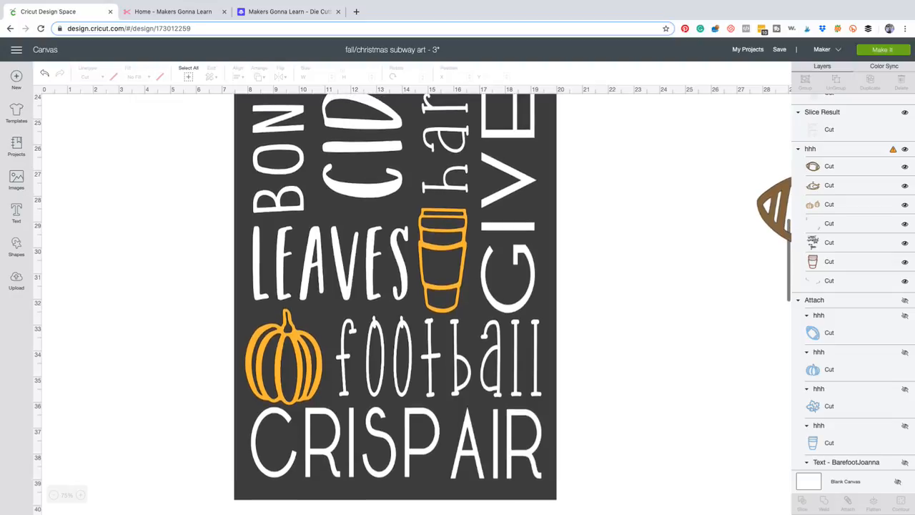
pyautogui.scroll(1, 412, 303)
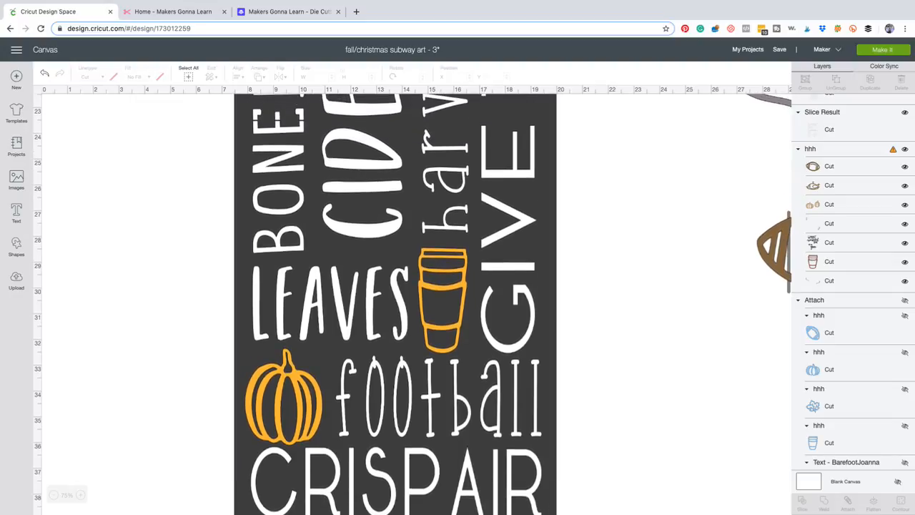
pyautogui.scroll(5, 412, 303)
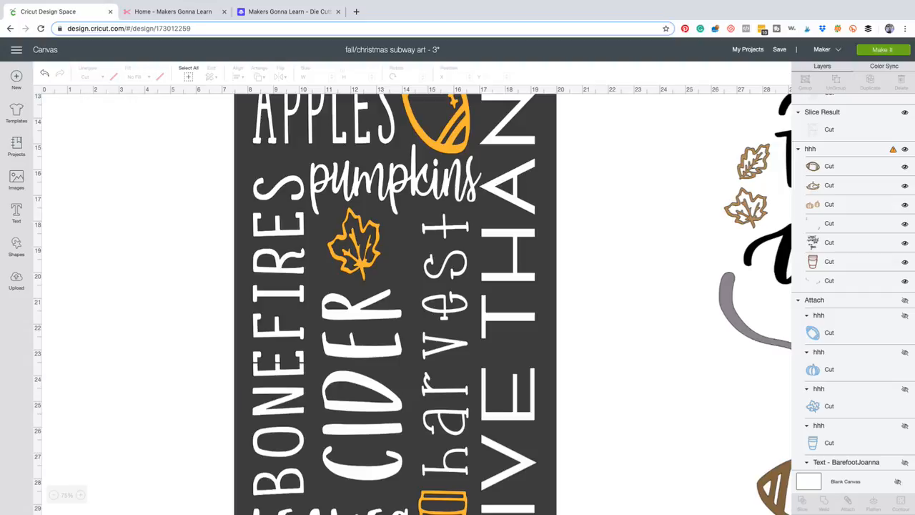
pyautogui.scroll(4, 416, 303)
pyautogui.scroll(-8, 416, 303)
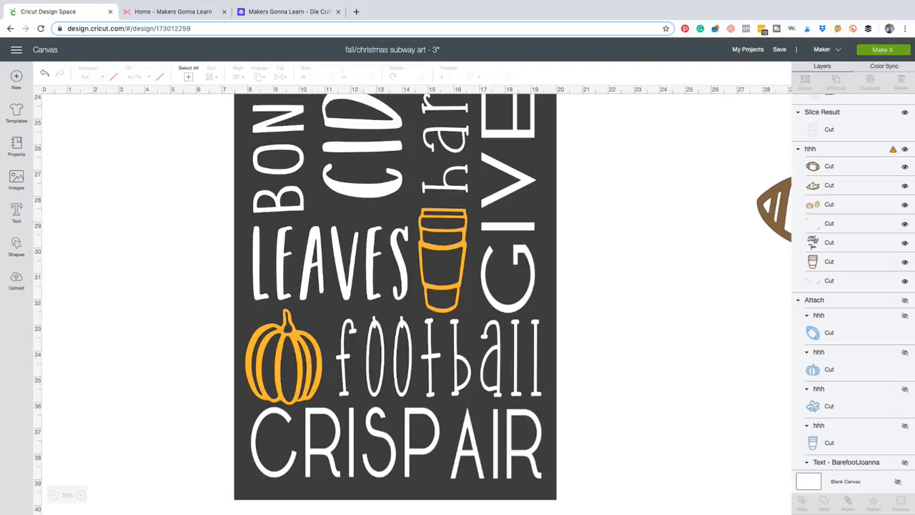
pyautogui.scroll(10, 413, 303)
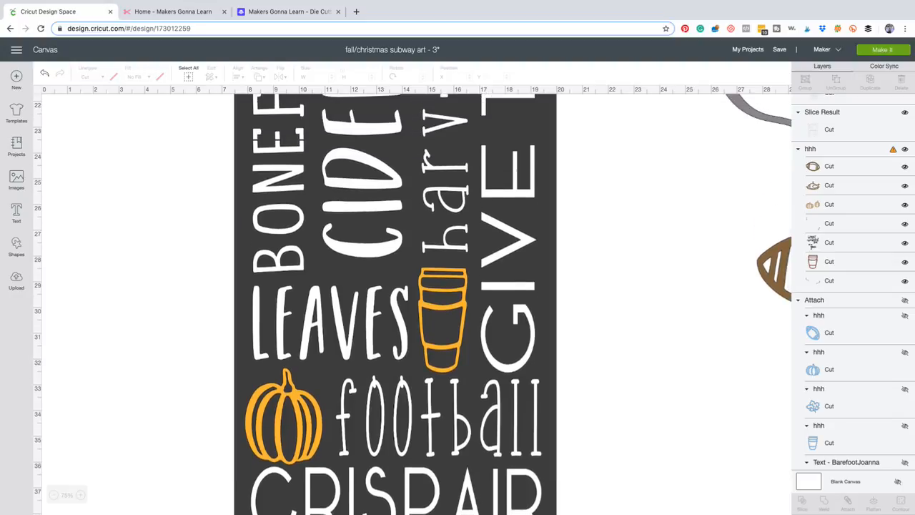
pyautogui.scroll(-1, 412, 303)
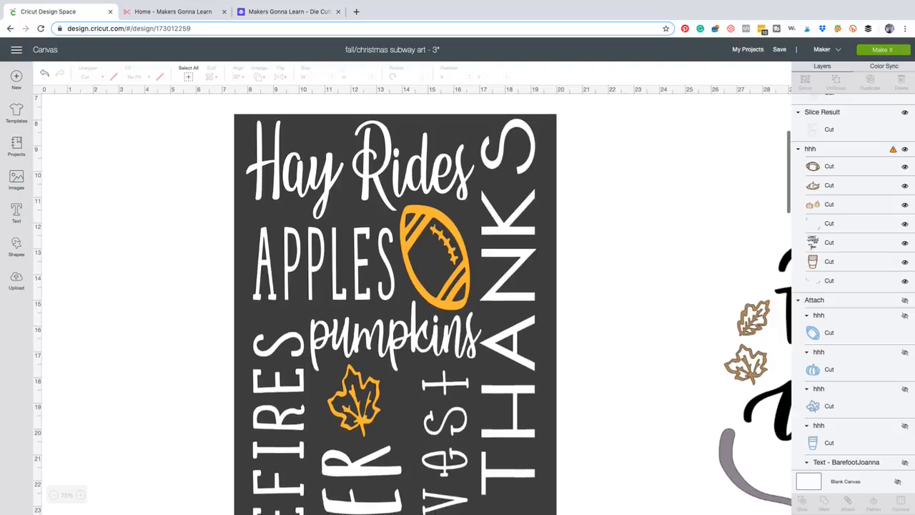
pyautogui.scroll(-3, 412, 303)
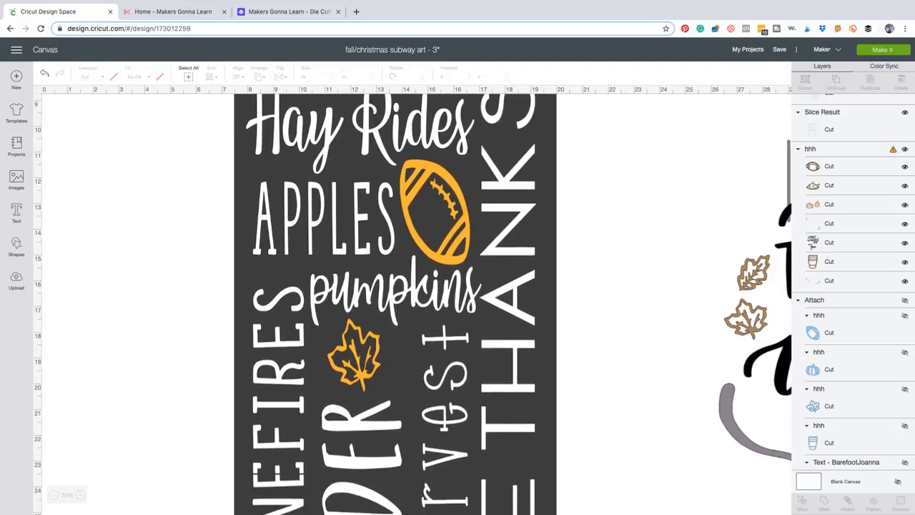
pyautogui.scroll(-4, 412, 303)
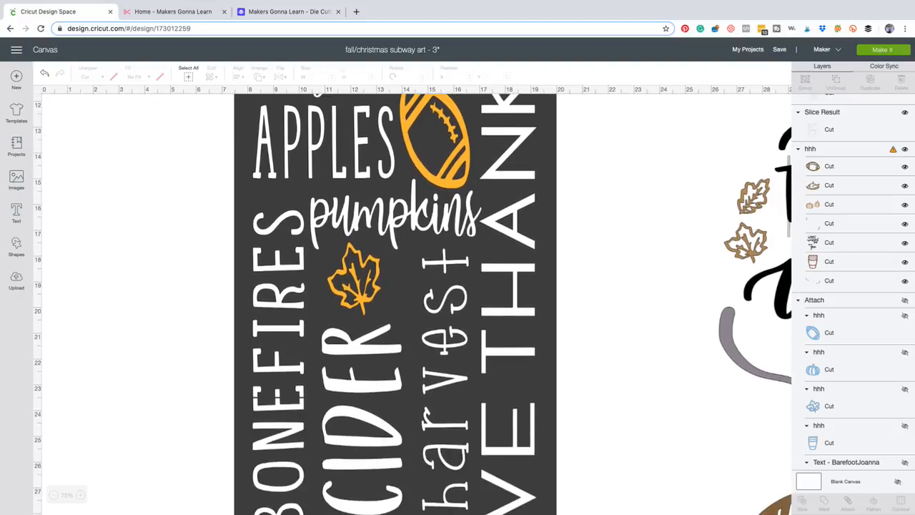
pyautogui.scroll(-3, 412, 303)
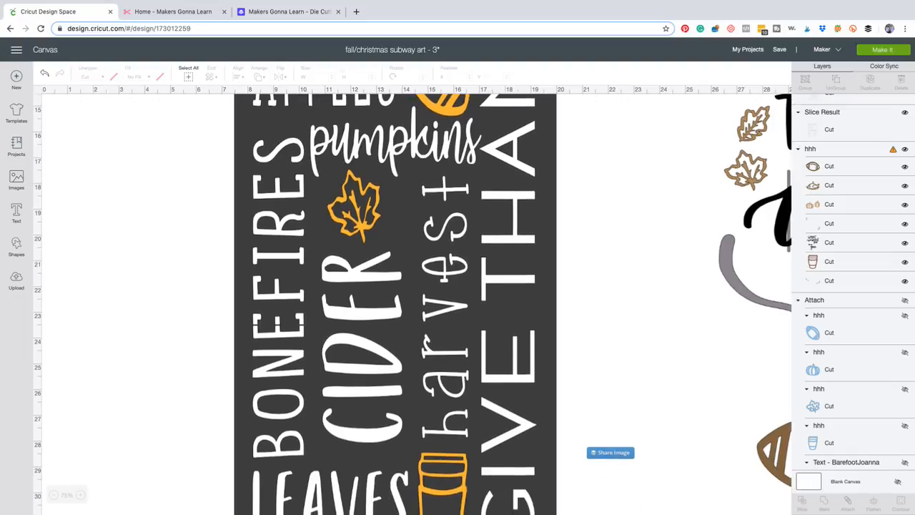
pyautogui.scroll(-1, 412, 303)
pyautogui.scroll(-1, 413, 303)
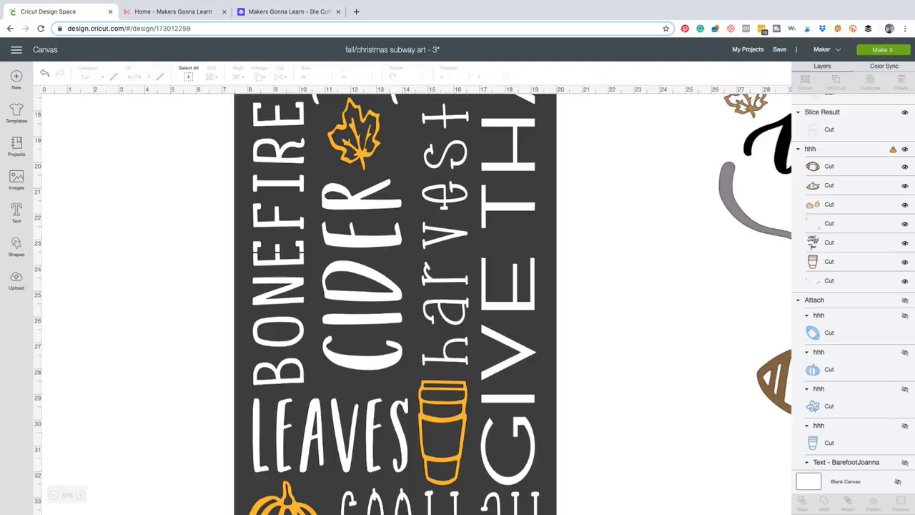
# Review the sign's overall layout as a whole and its upper section alongside the neighbouring design.
pyautogui.click(54, 494)
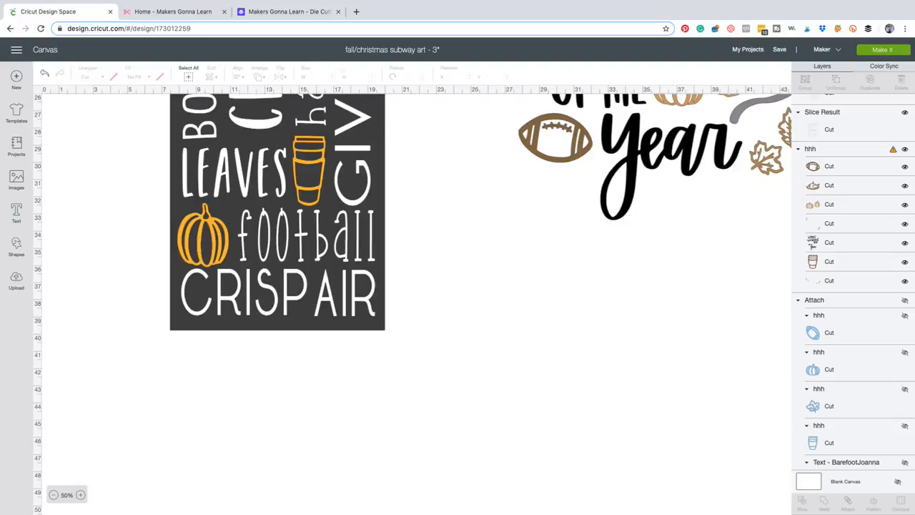
pyautogui.click(54, 495)
pyautogui.scroll(6, 412, 303)
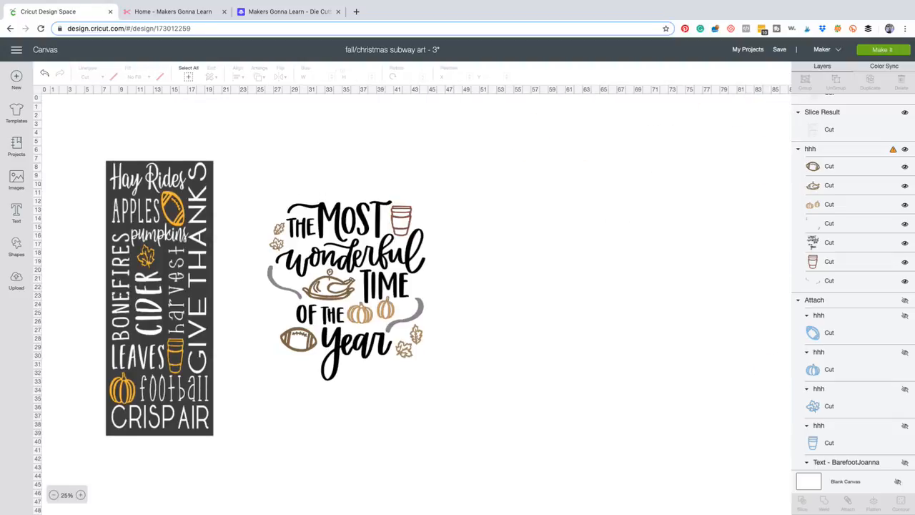
pyautogui.click(67, 494)
pyautogui.click(54, 494)
pyautogui.scroll(-3, 413, 303)
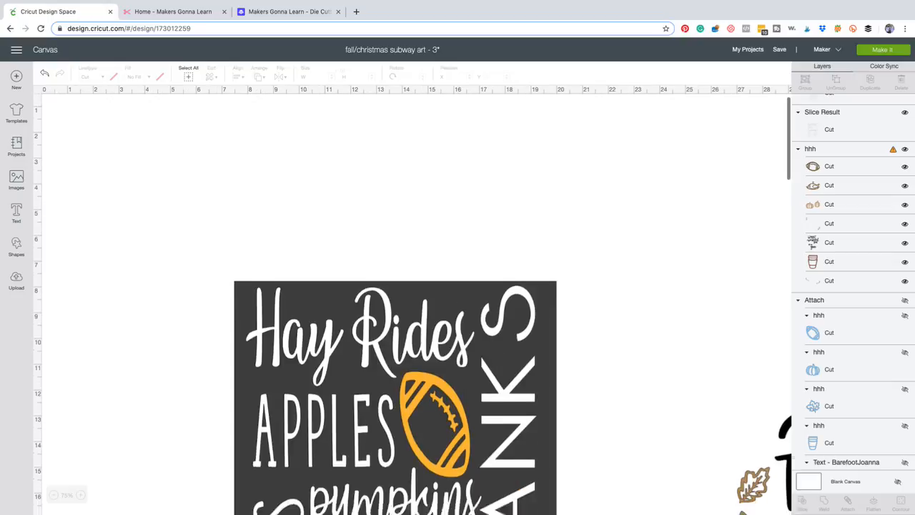
pyautogui.scroll(-1, 413, 303)
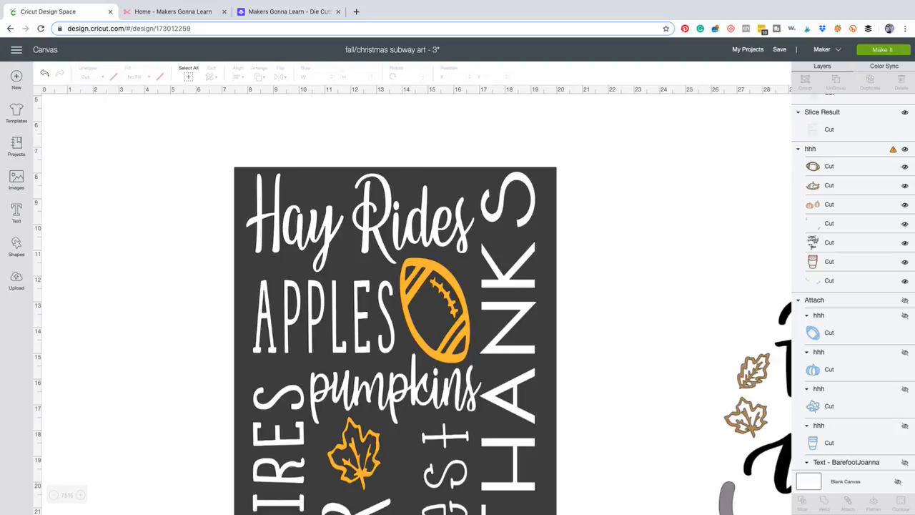
pyautogui.click(54, 495)
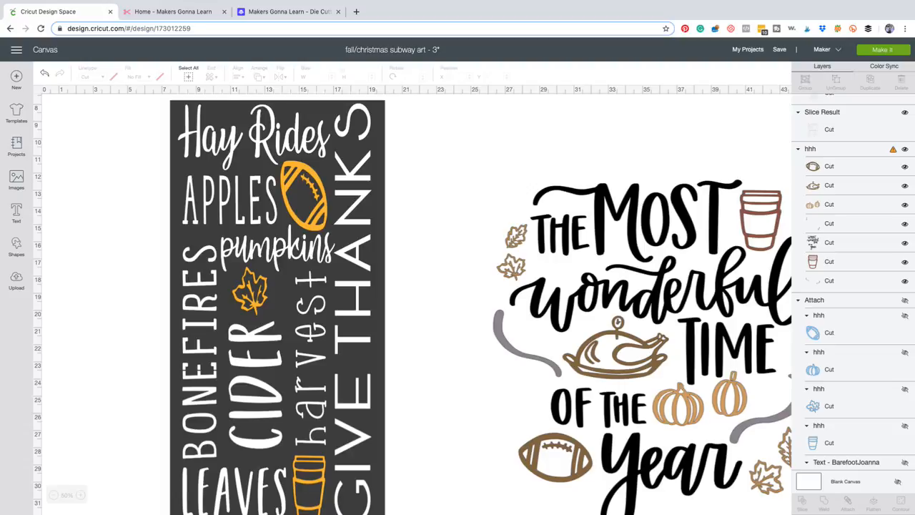
pyautogui.scroll(-1, 412, 303)
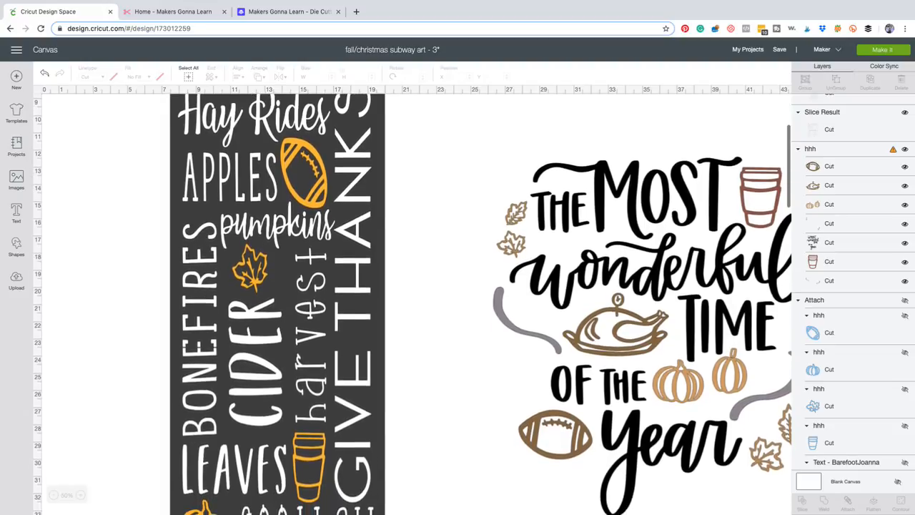
# Add a square with unlocked proportions in the empty canvas area beside the "Most Wonderful Time of the Year" design.
pyautogui.scroll(-3, 412, 303)
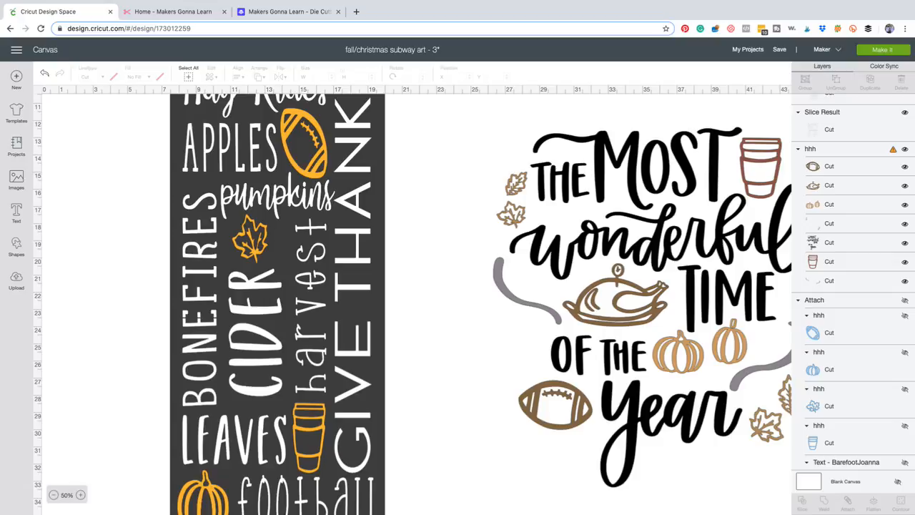
pyautogui.click(54, 494)
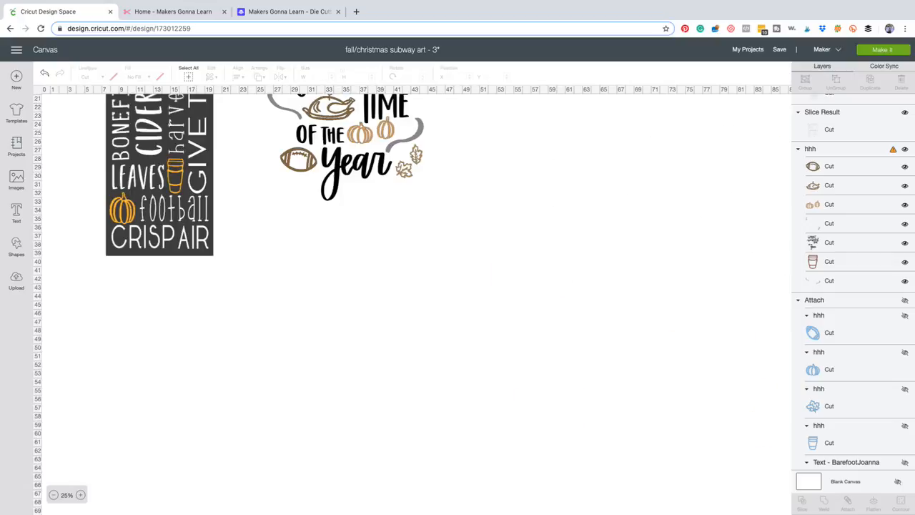
pyautogui.scroll(3, 414, 300)
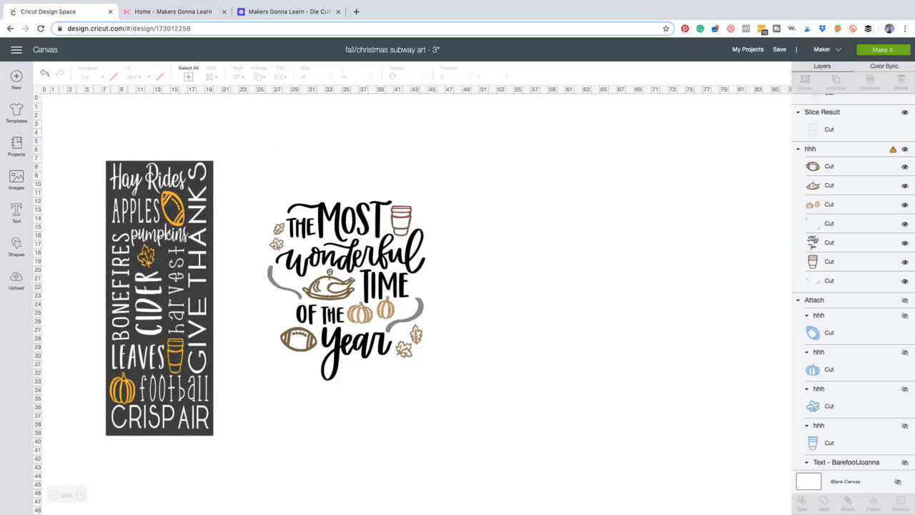
pyautogui.click(16, 247)
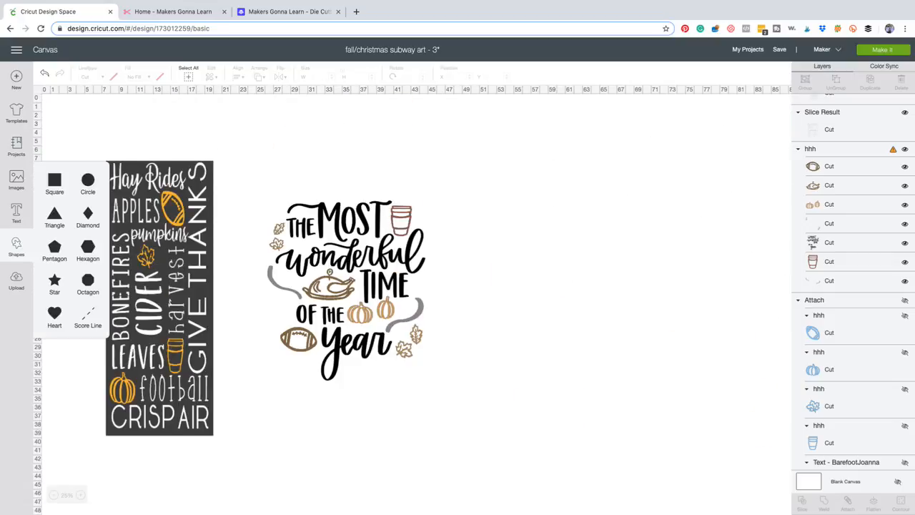
pyautogui.click(54, 184)
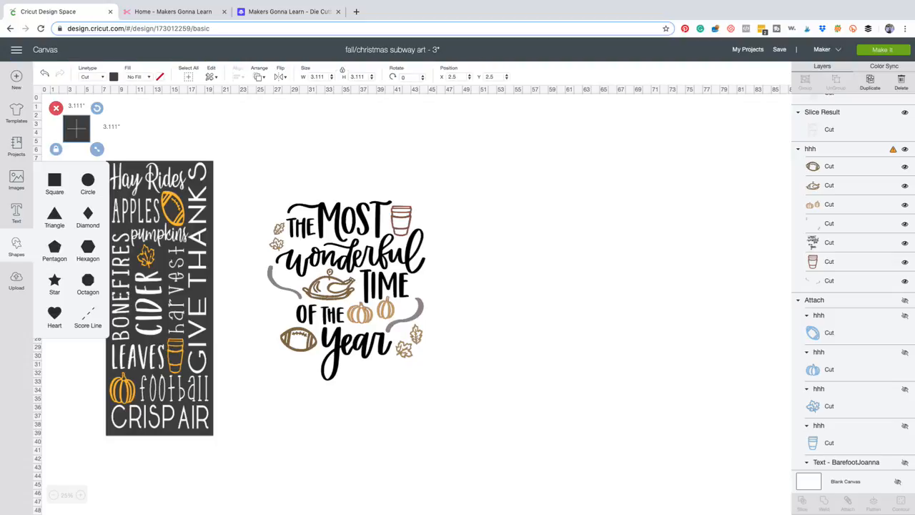
pyautogui.moveTo(77, 128); pyautogui.dragTo(501, 149)
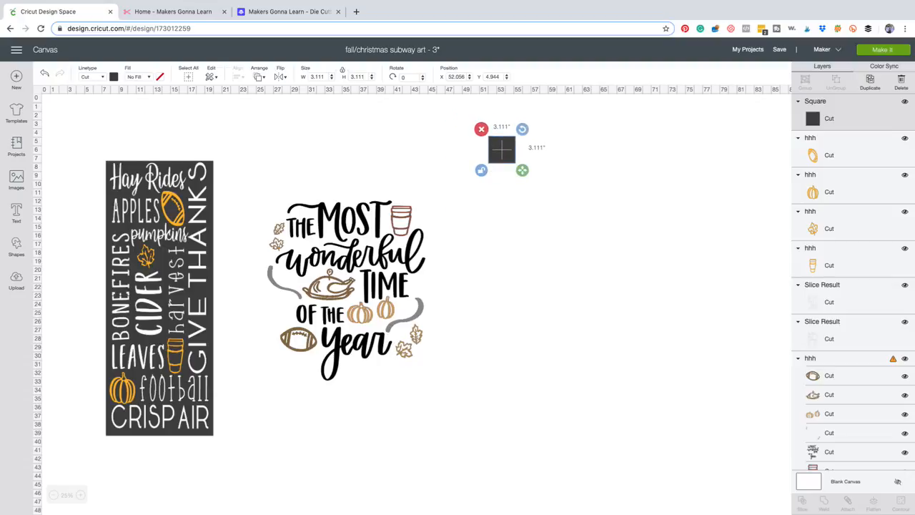
# Set the new square's width to 12.5 inches.
pyautogui.click(324, 77)
pyautogui.write('12.5')
pyautogui.press('BackSpace')
pyautogui.press('BackSpace')
pyautogui.press('BackSpace')
pyautogui.press('BackSpace')
pyautogui.press('BackSpace')
pyautogui.press('BackSpace')
pyautogui.write('12.05.5')
pyautogui.press('Return')
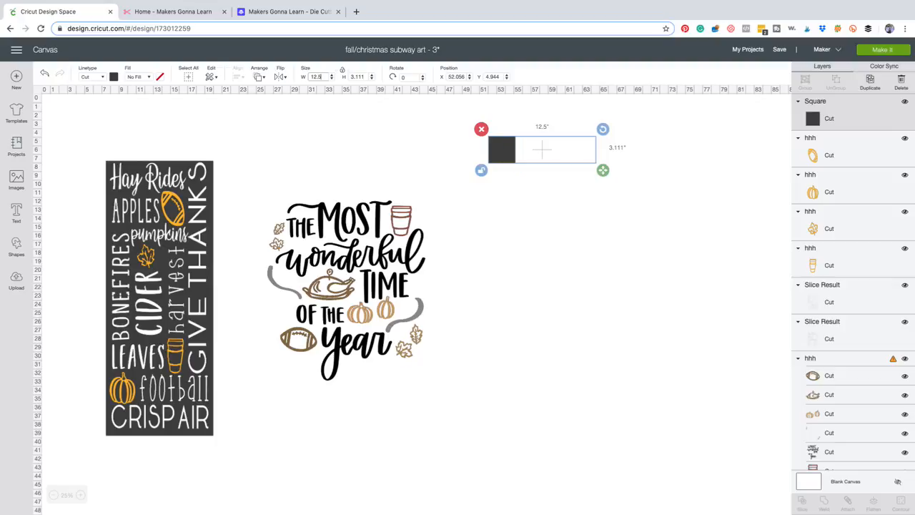
# Set the dark rectangle's height to 33 inches.
pyautogui.click(365, 76)
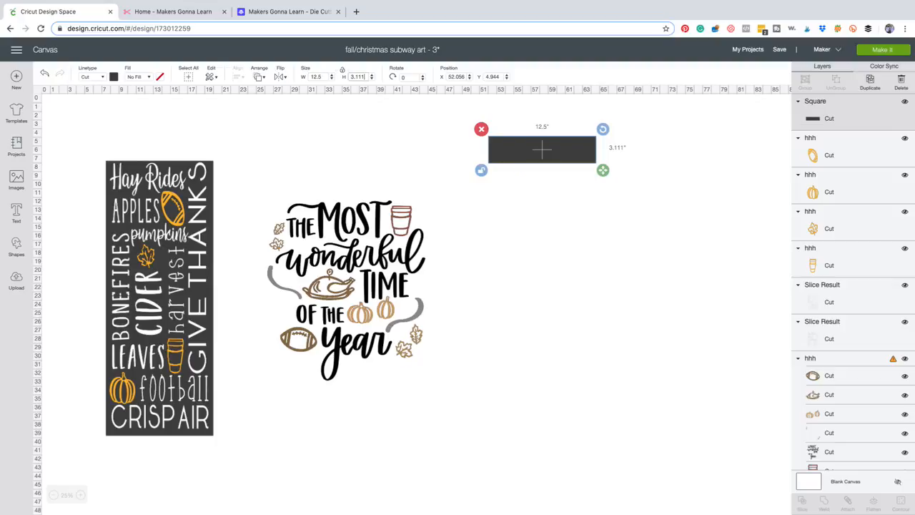
pyautogui.press('BackSpace')
pyautogui.press('BackSpace')
pyautogui.write('3.111.00')
pyautogui.press('Return')
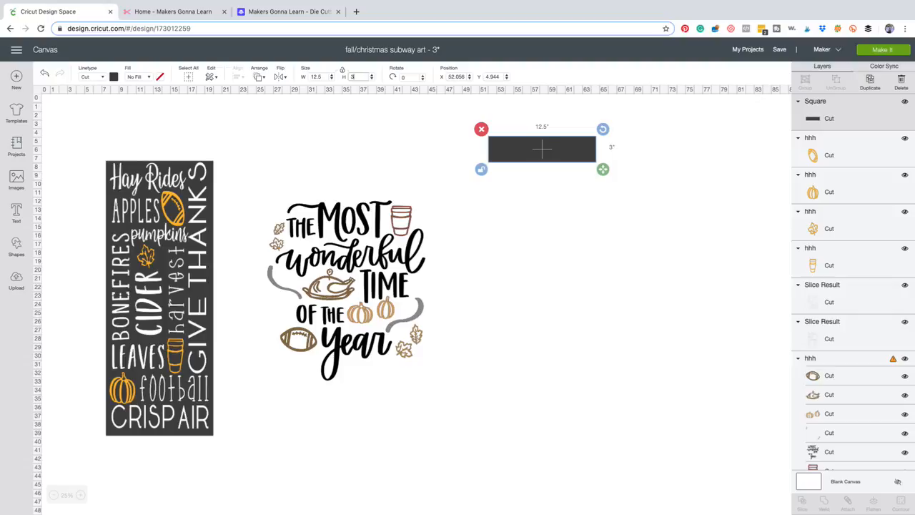
pyautogui.write('3')
pyautogui.press('Return')
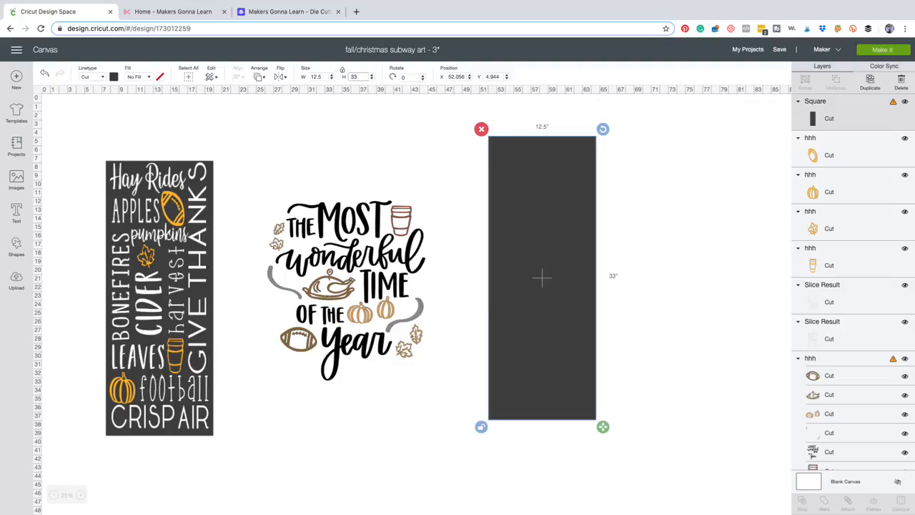
# Lock the rectangle's proportions and move it slightly down and to the right, to about X 52.8, Y 6.7.
pyautogui.click(481, 426)
pyautogui.moveTo(542, 277); pyautogui.dragTo(549, 291)
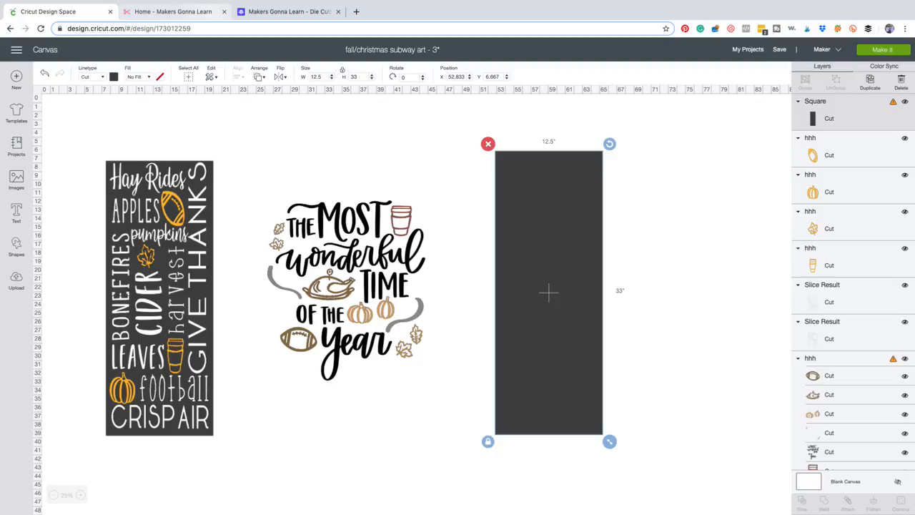
# Switch to the Makers Gonna Learn site and browse the Dingbats category of cut files.
pyautogui.click(171, 11)
pyautogui.click(471, 144)
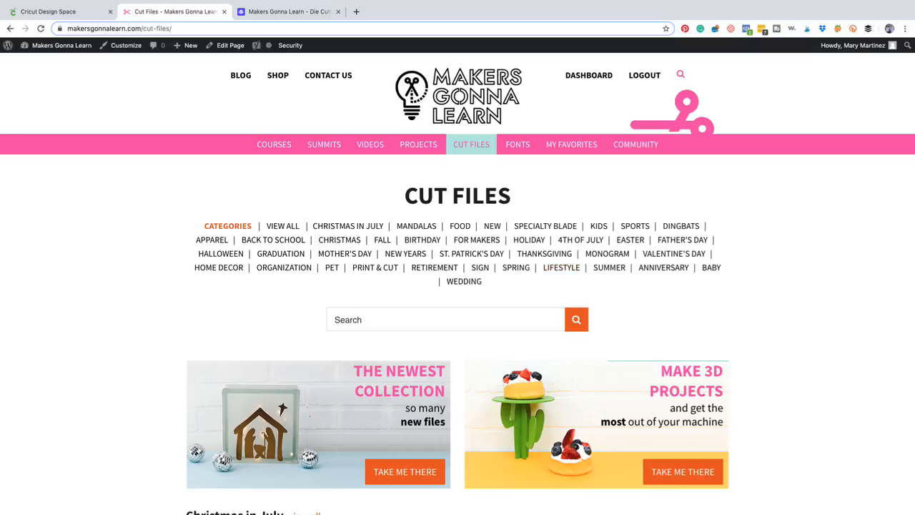
pyautogui.click(681, 226)
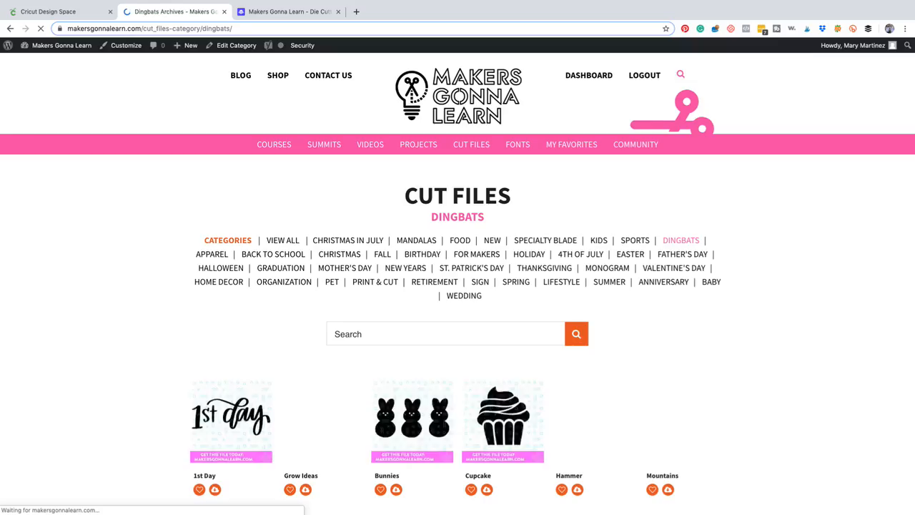
pyautogui.scroll(-3, 457, 286)
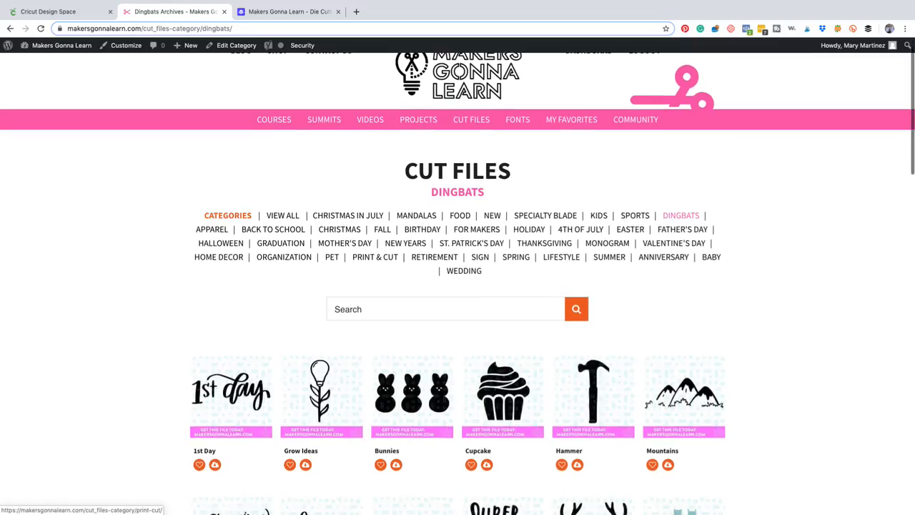
pyautogui.scroll(-1, 457, 286)
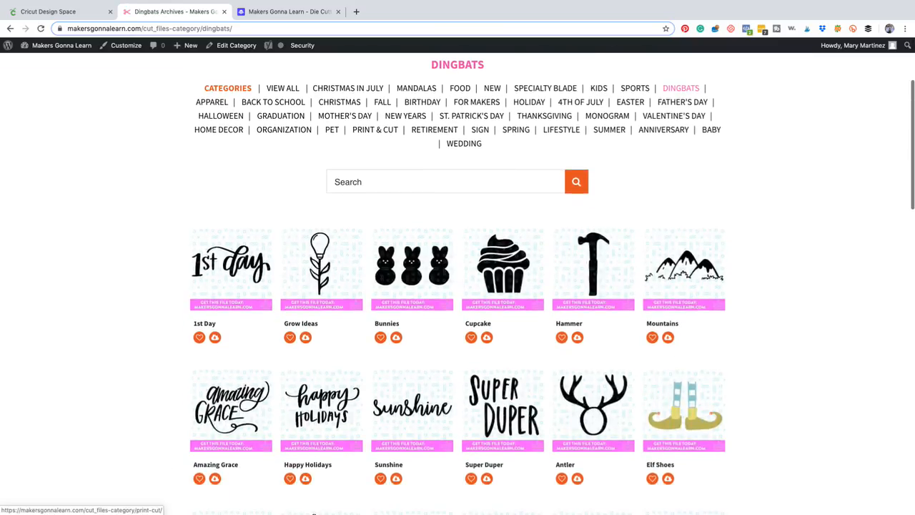
pyautogui.scroll(-5, 457, 286)
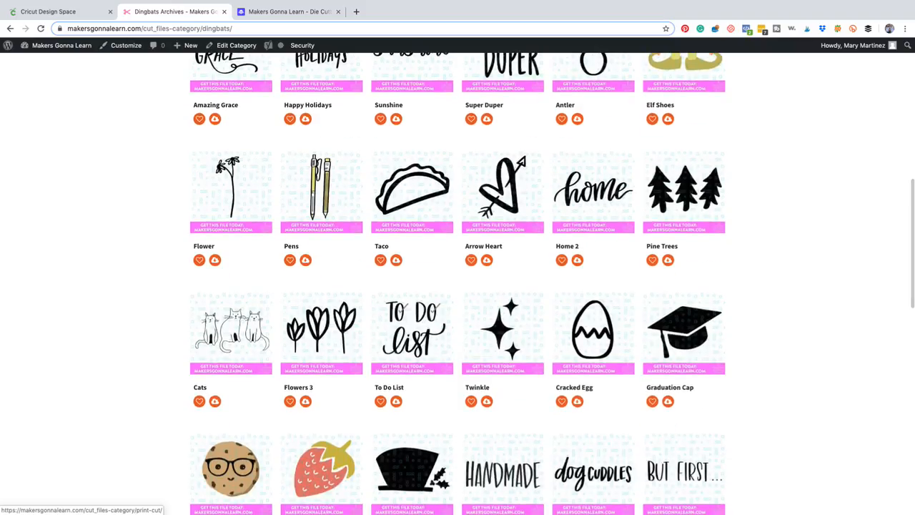
# Check the fall sign in Cricut Design Space, and return to Makers Gonna Learn to view the rest of the first Dingbats page.
pyautogui.hotkey('ctrl', 'shift', 'Tab')
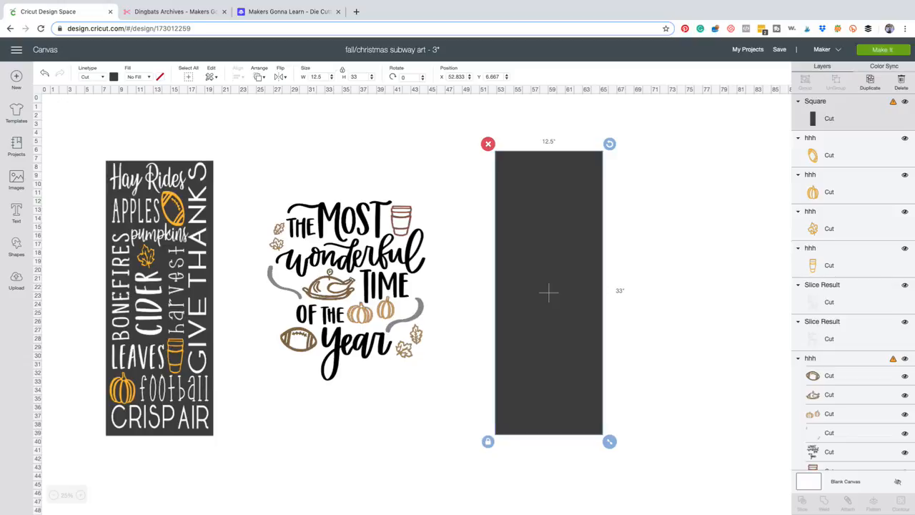
pyautogui.click(160, 362)
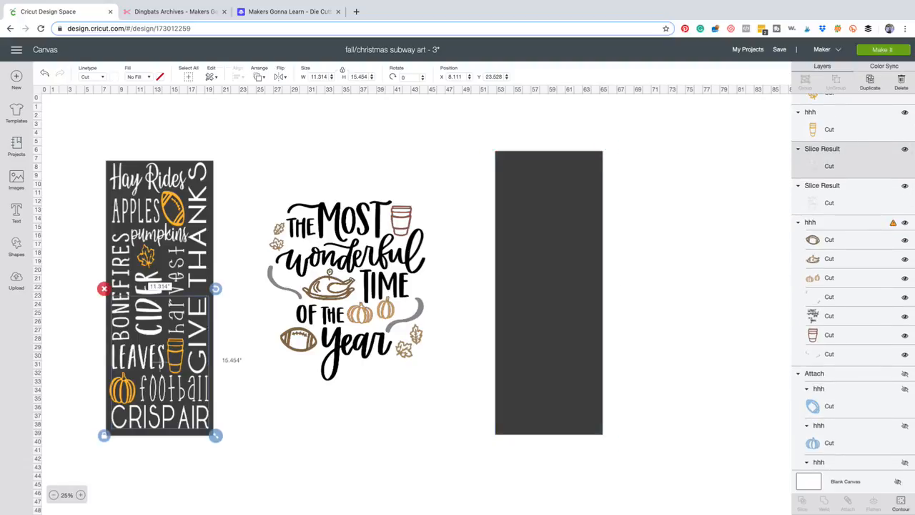
pyautogui.click(172, 11)
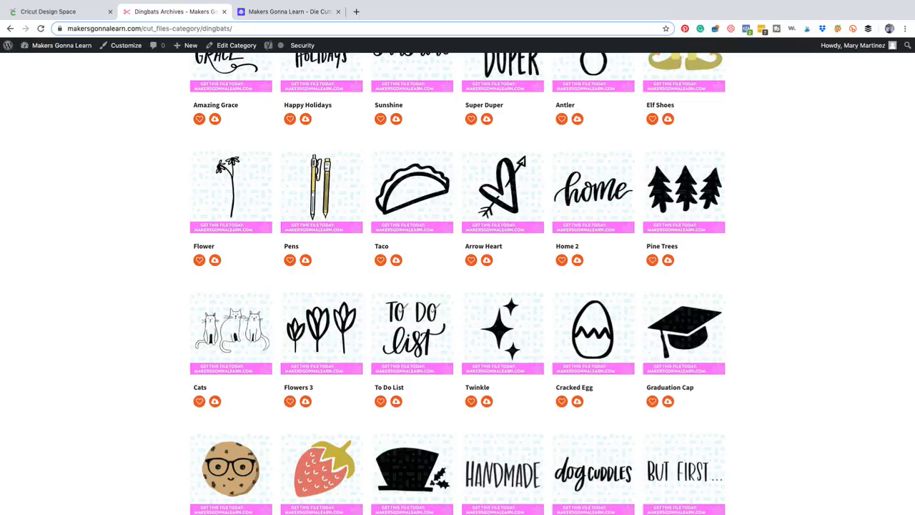
pyautogui.scroll(-5, 458, 286)
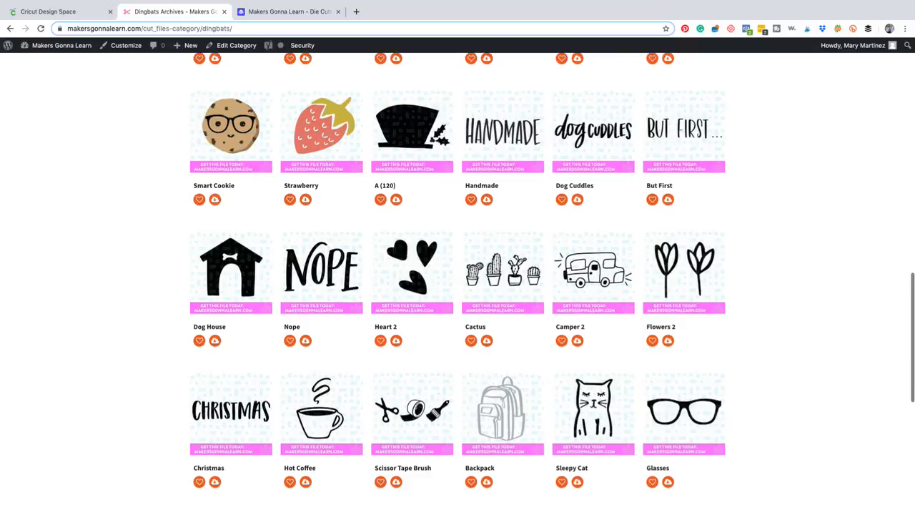
pyautogui.scroll(-3, 457, 286)
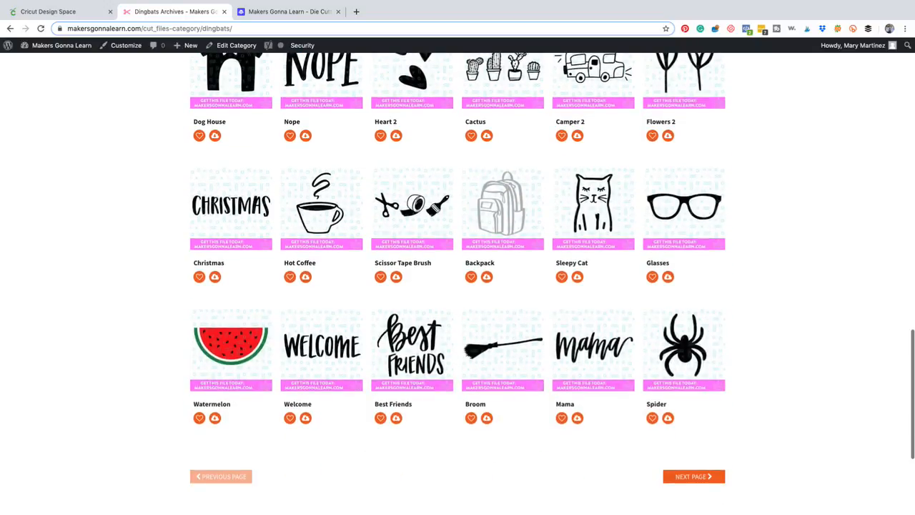
# Look through the second and third pages of Dingbats cut files for icons.
pyautogui.click(691, 476)
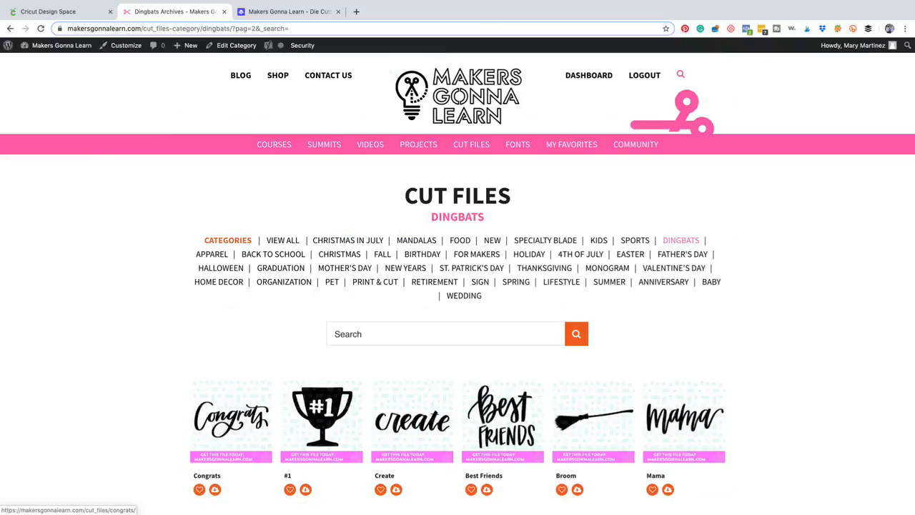
pyautogui.scroll(-5, 420, 512)
pyautogui.scroll(-3, 458, 286)
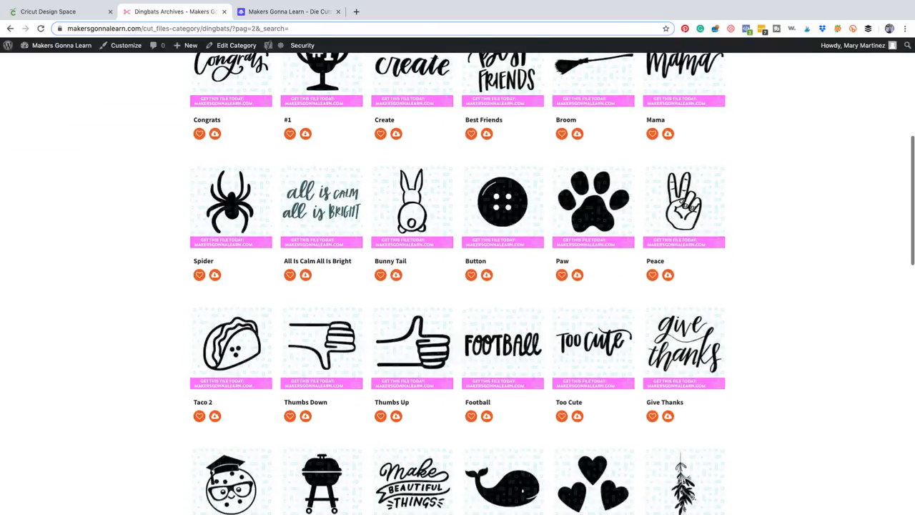
pyautogui.scroll(-3, 457, 286)
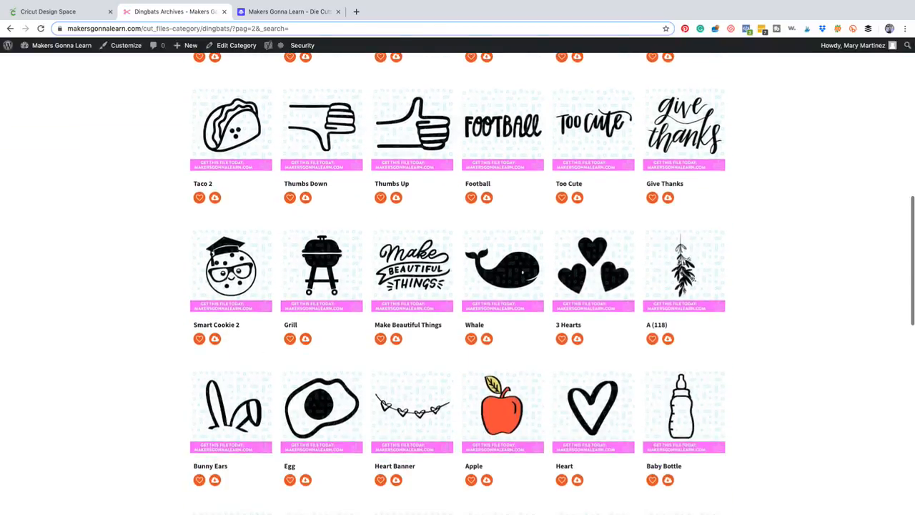
pyautogui.scroll(-3, 457, 286)
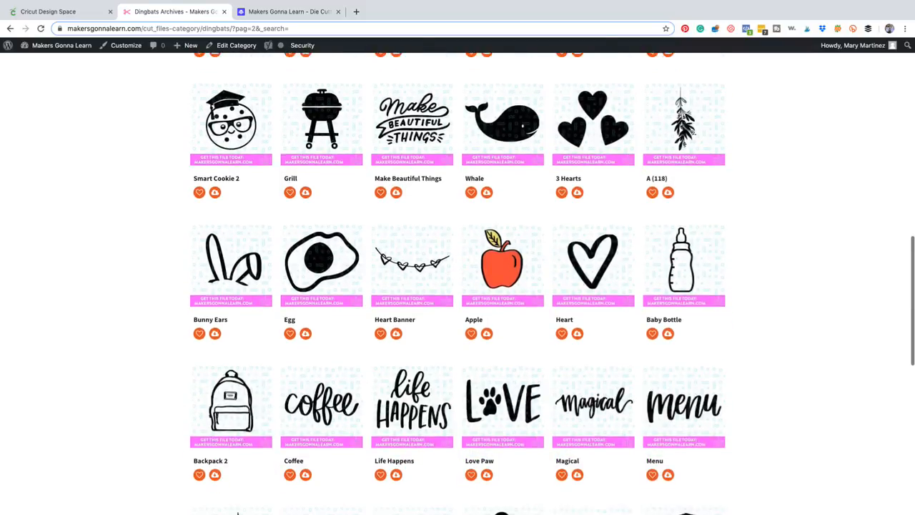
pyautogui.scroll(-3, 458, 286)
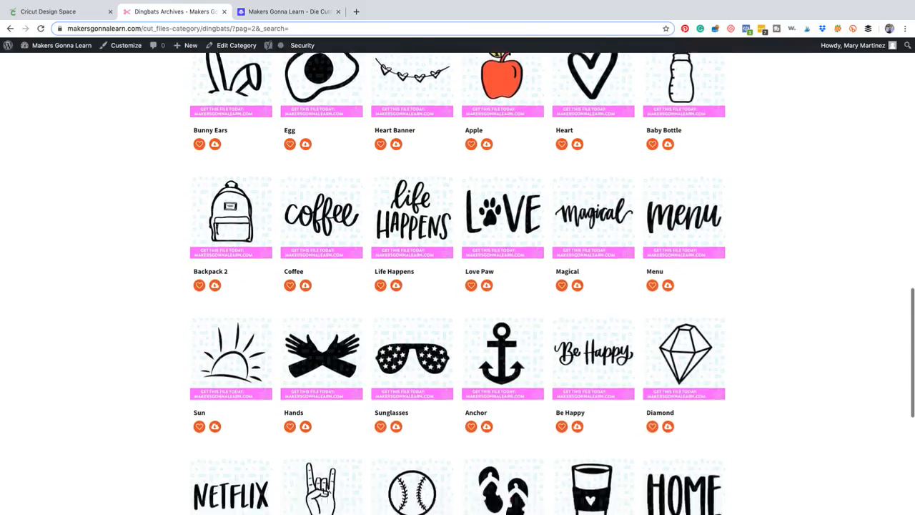
pyautogui.scroll(-2, 550, 286)
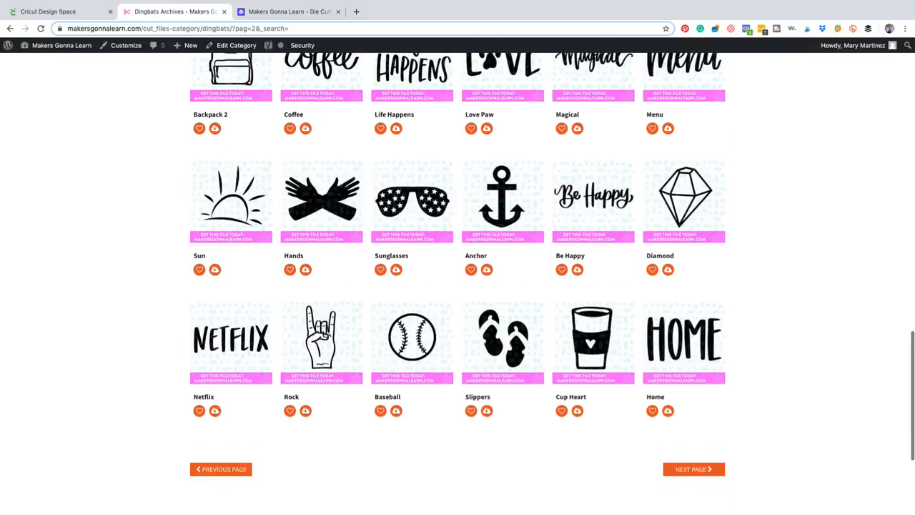
pyautogui.click(686, 467)
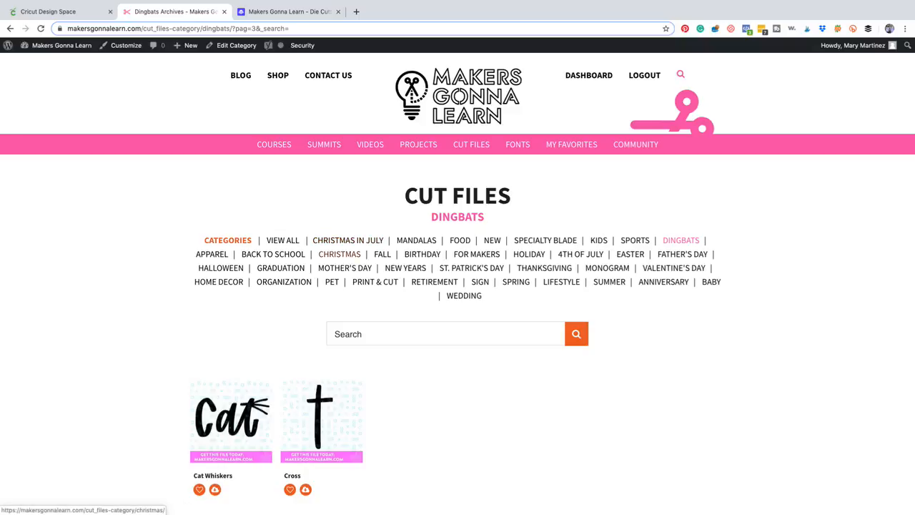
# Browse the first page of the Christmas cut files category.
pyautogui.click(340, 254)
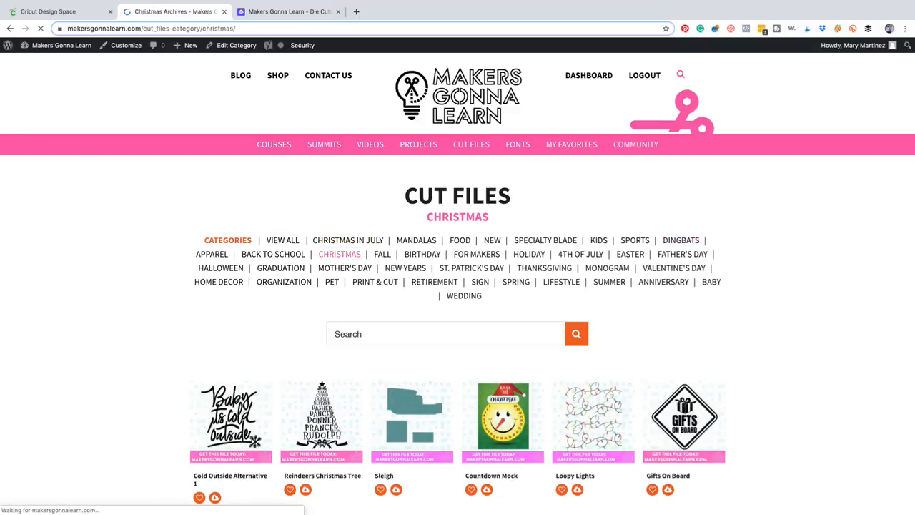
pyautogui.scroll(-5, 228, 344)
pyautogui.scroll(-5, 458, 286)
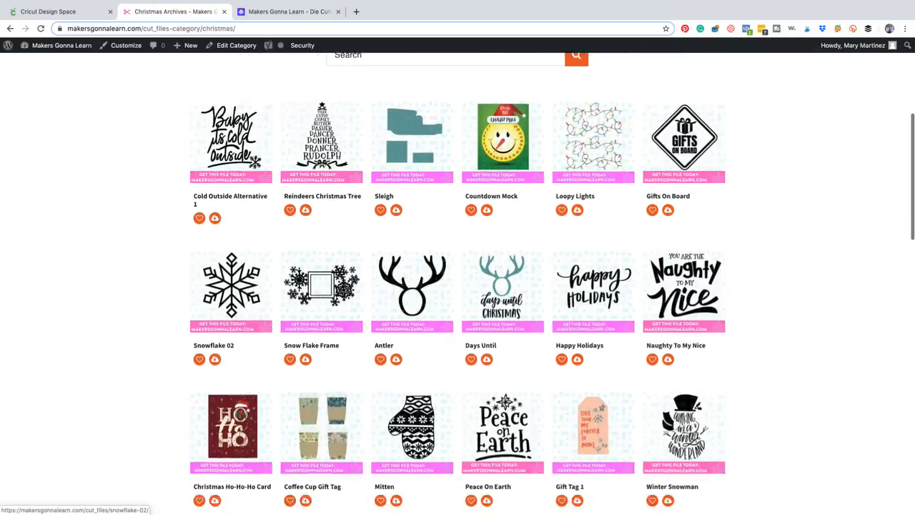
pyautogui.scroll(-5, 457, 286)
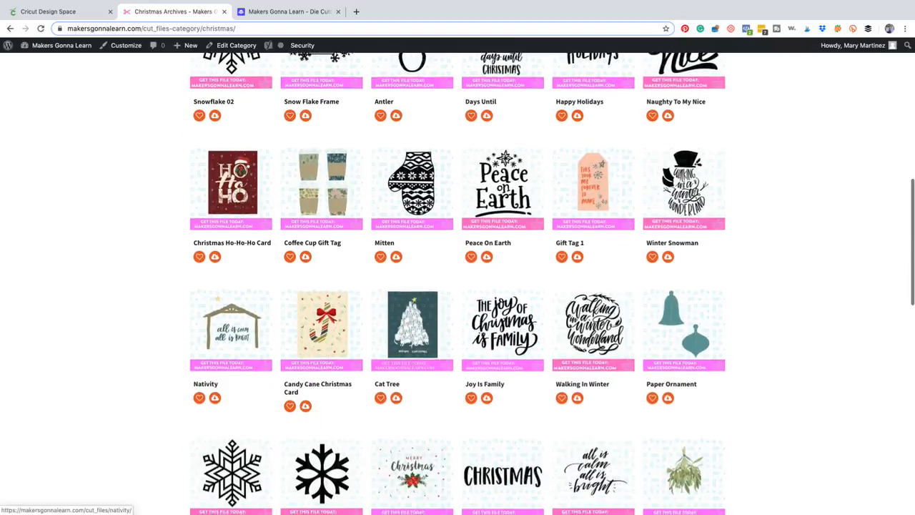
pyautogui.scroll(-5, 230, 264)
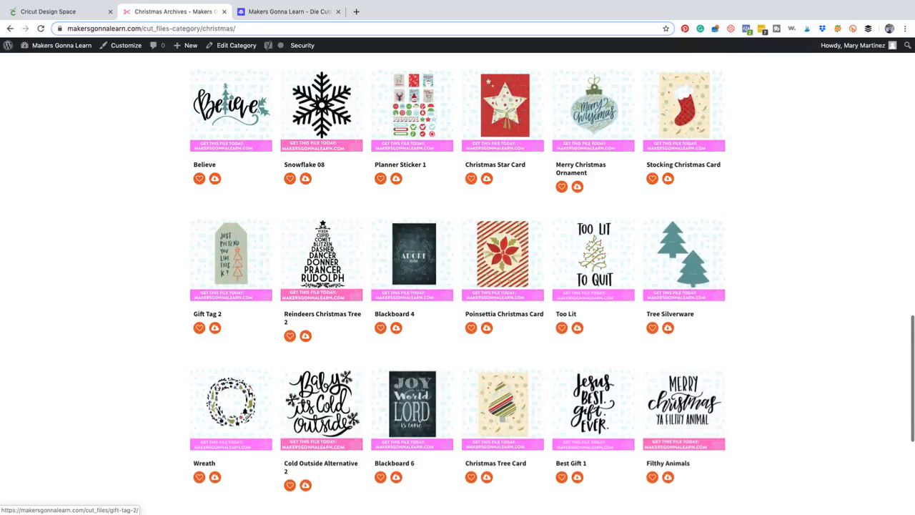
pyautogui.scroll(-2, 230, 265)
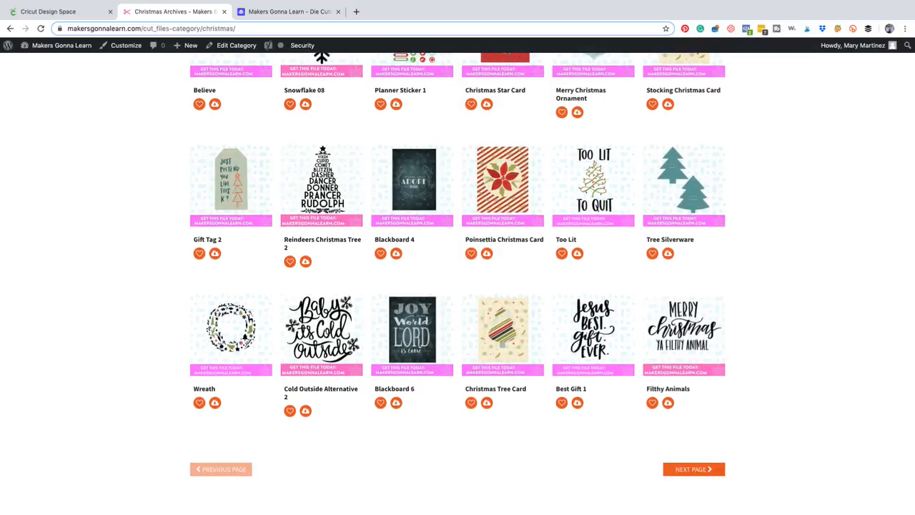
# Review the yearly member benefits on the Makers Gonna Learn join page and open the checkout for the Yearly Membership.
pyautogui.click(288, 11)
pyautogui.scroll(-5, 458, 276)
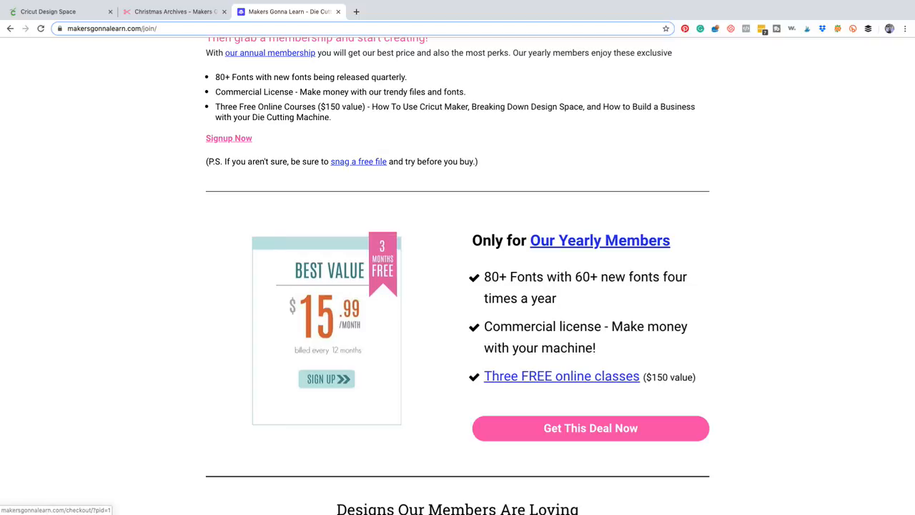
pyautogui.click(590, 428)
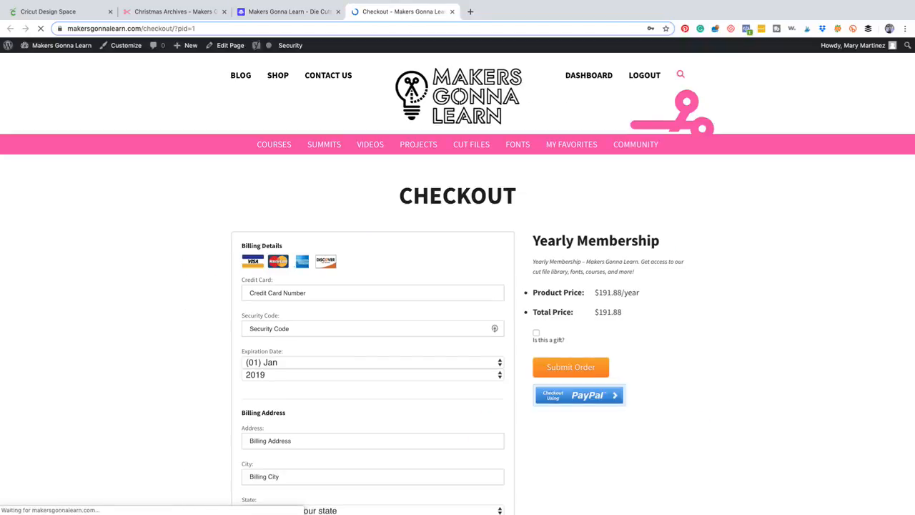
# Apply the coupon code "make" to the Yearly Membership order on the checkout page.
pyautogui.scroll(-2, 457, 283)
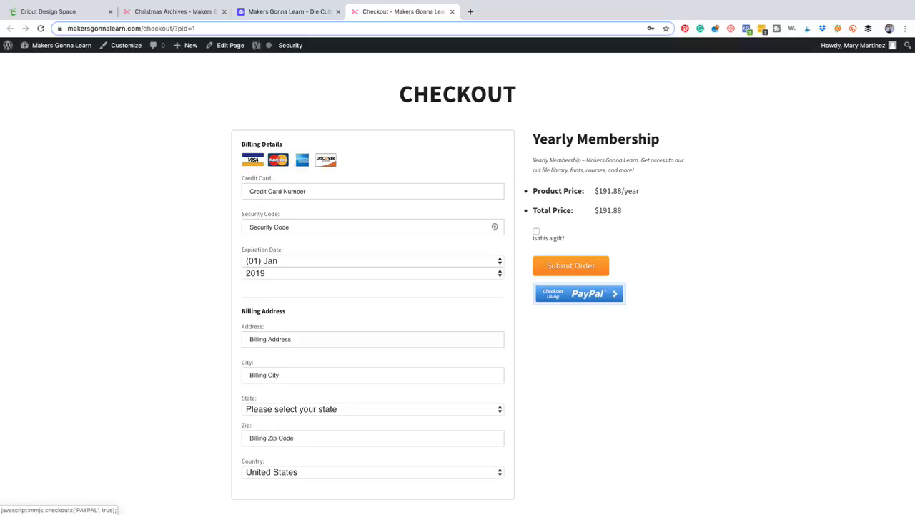
pyautogui.scroll(-3, 457, 283)
pyautogui.scroll(-1, 457, 283)
pyautogui.click(286, 404)
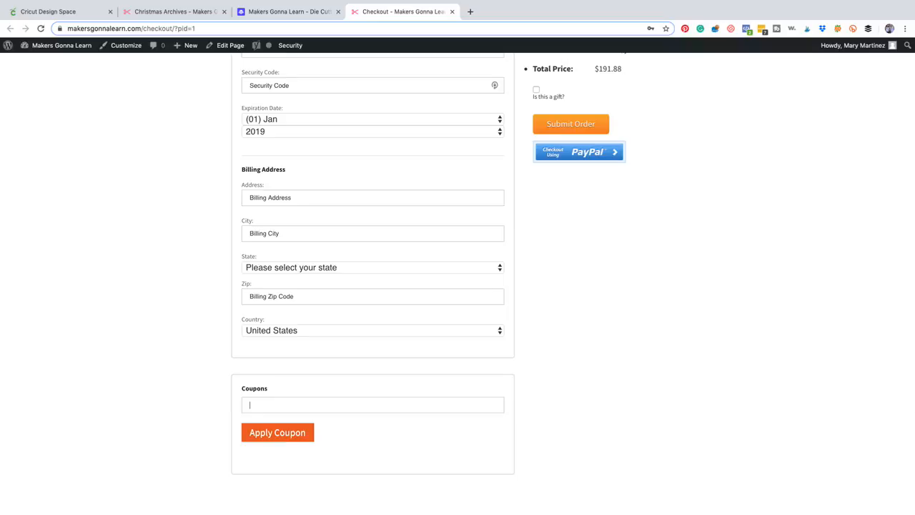
pyautogui.write('mke')
pyautogui.press('BackSpace')
pyautogui.press('BackSpace')
pyautogui.write('ake')
pyautogui.press('Return')
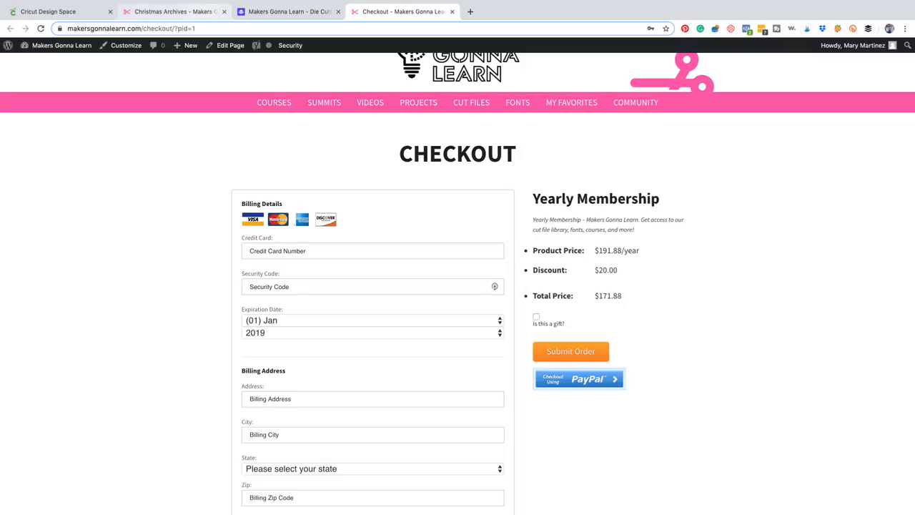
# Switch to Cricut Design Space, ungroup the "The Most Wonderful Time of the Year" design and check its black lettering as a separate layer.
pyautogui.click(48, 12)
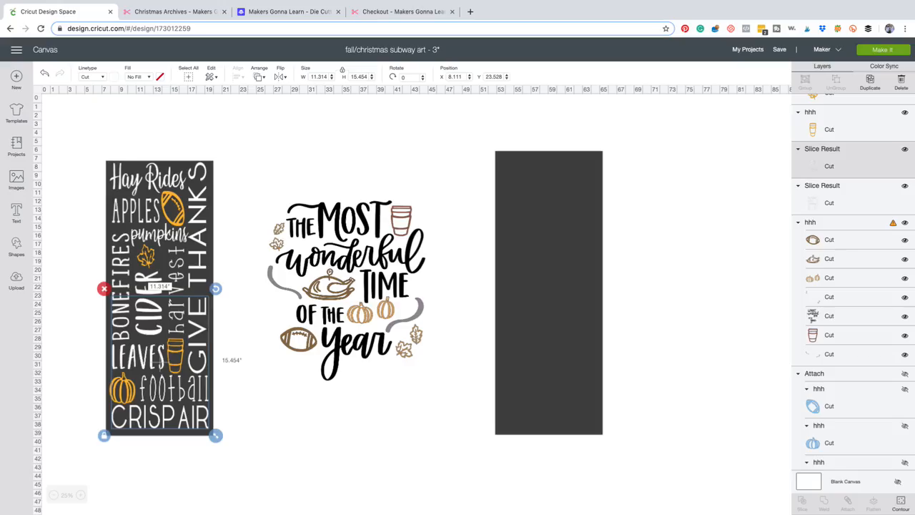
pyautogui.press('Escape')
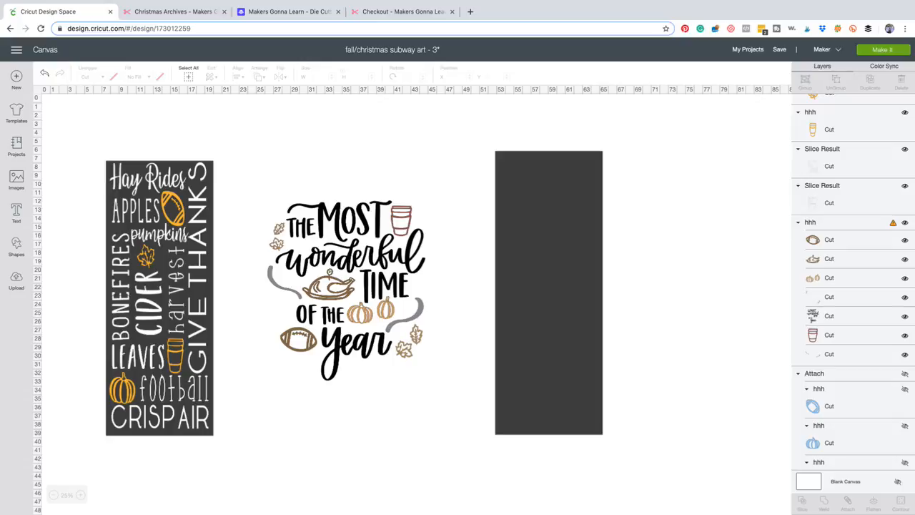
pyautogui.click(346, 286)
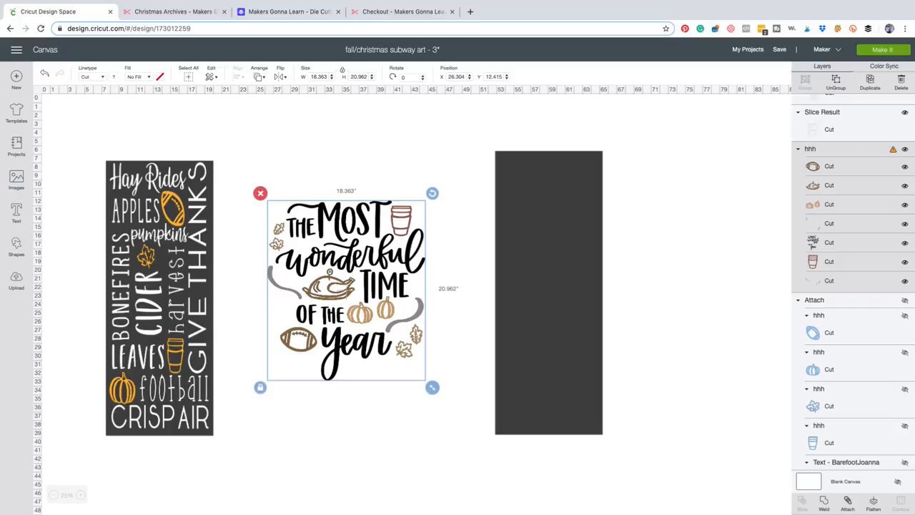
pyautogui.press('Delete')
pyautogui.hotkey('ctrl', 'z')
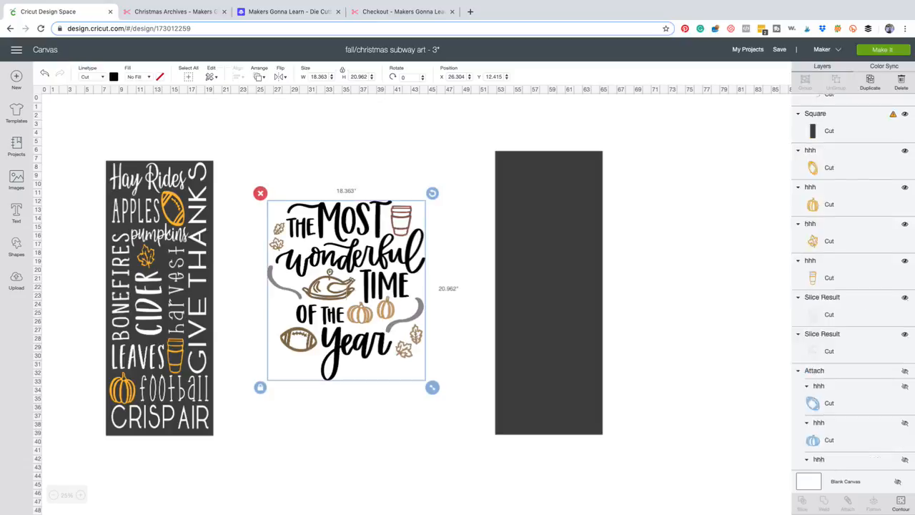
pyautogui.click(350, 253)
pyautogui.click(461, 258)
pyautogui.click(351, 254)
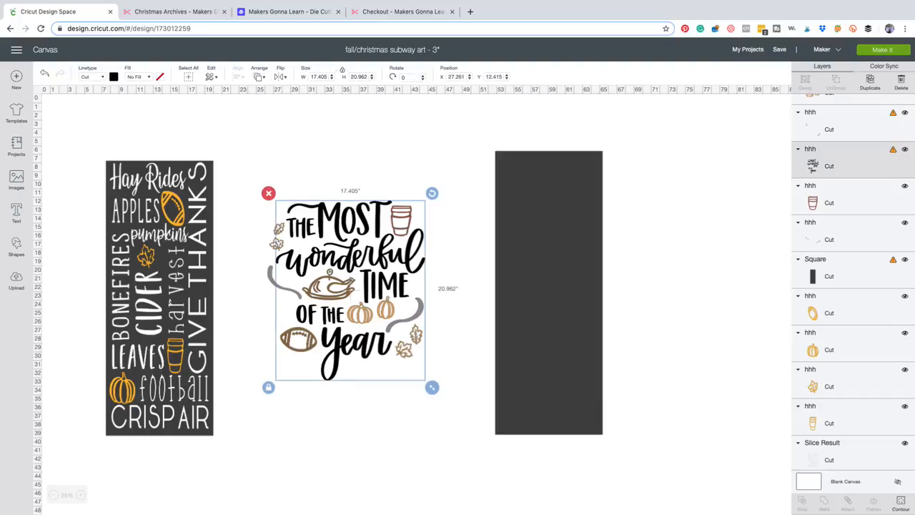
pyautogui.click(461, 258)
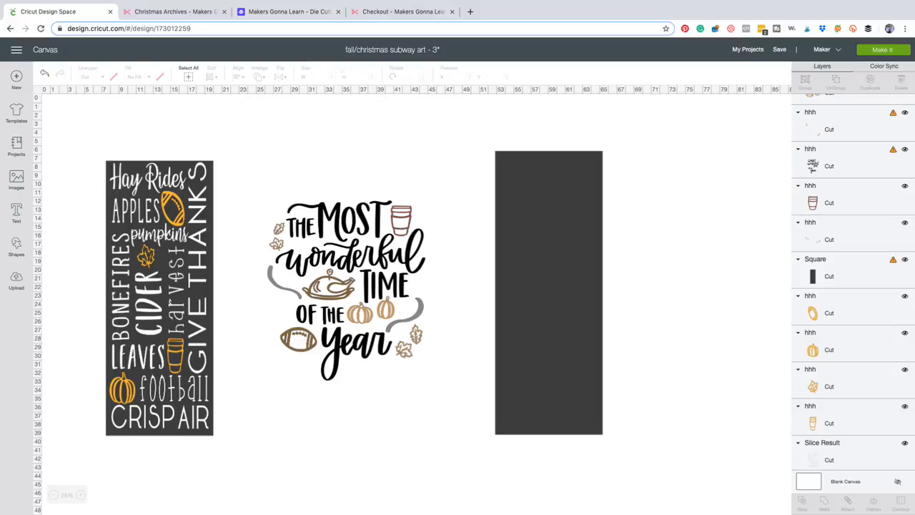
# Examine the words and icons of the fall sign and the phrase design up close.
pyautogui.click(81, 494)
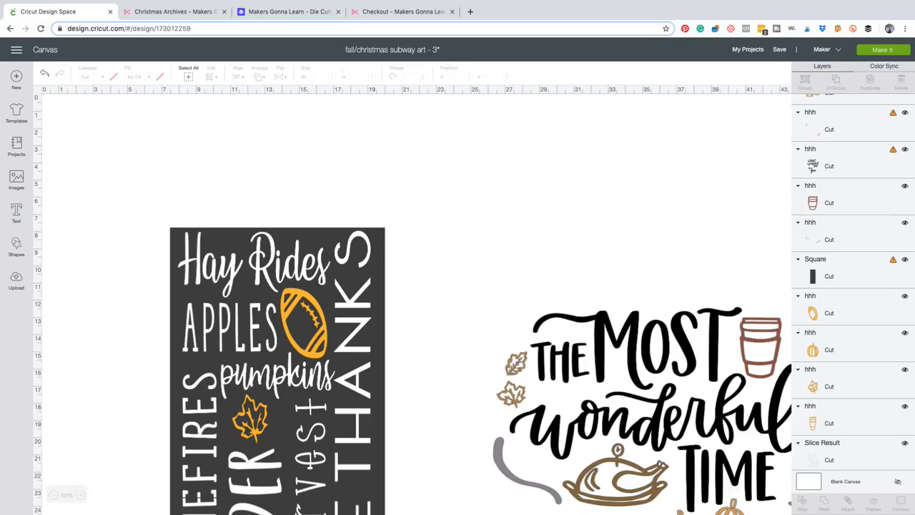
pyautogui.scroll(-3, 416, 300)
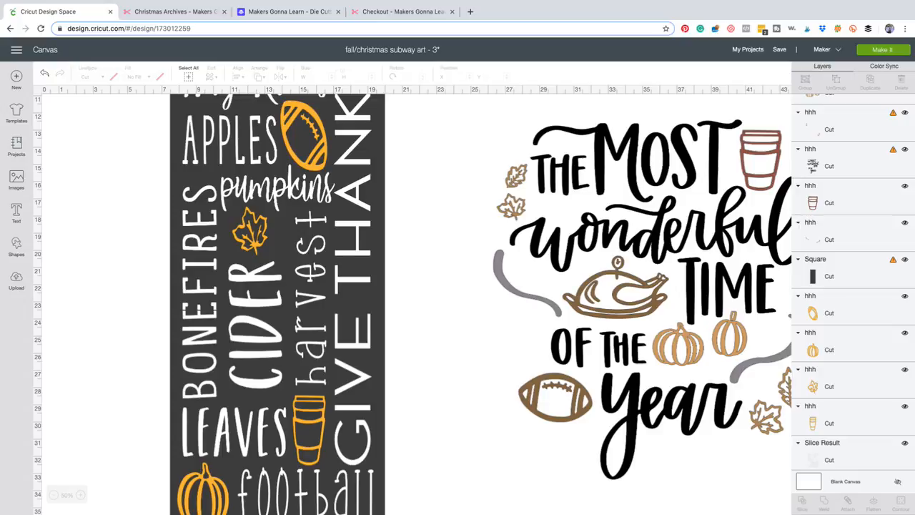
pyautogui.click(54, 495)
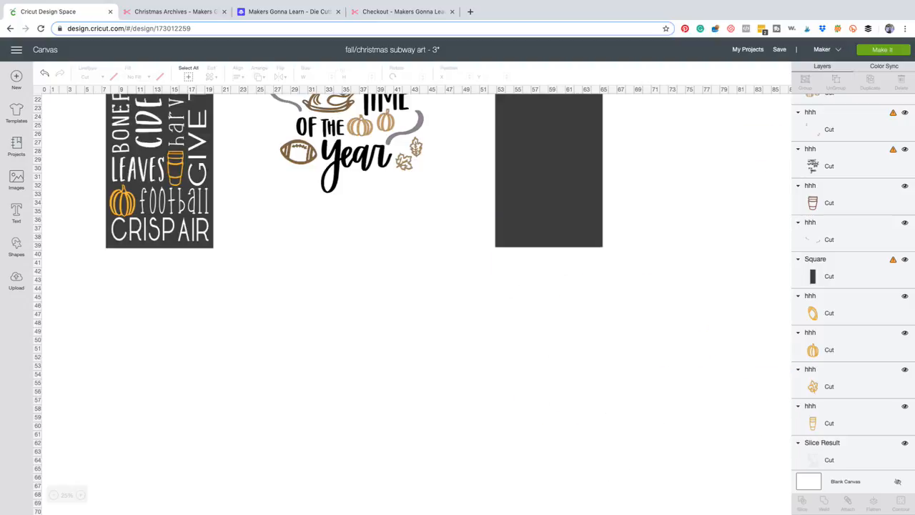
pyautogui.scroll(3, 412, 300)
pyautogui.scroll(2, 412, 300)
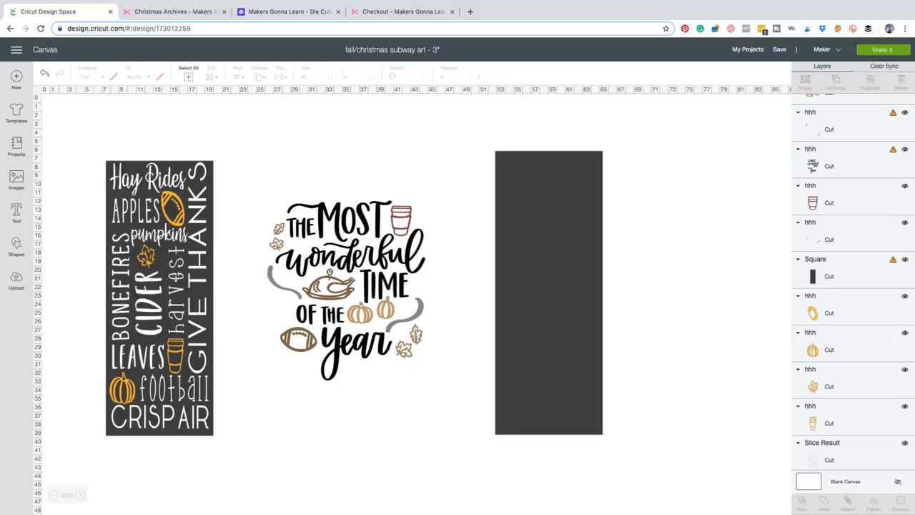
# Find the hidden attached group of blue fall words and icons among the layers and unhide it.
pyautogui.scroll(-10, 852, 282)
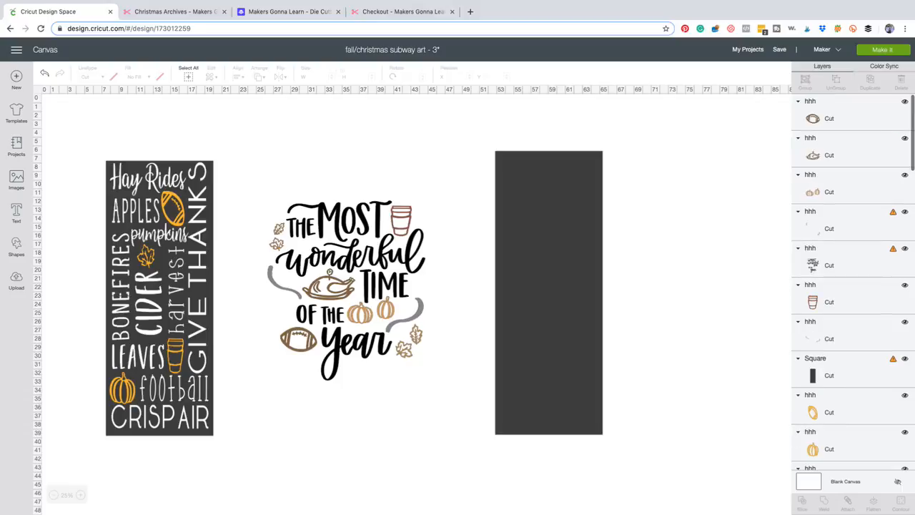
pyautogui.scroll(-8, 852, 282)
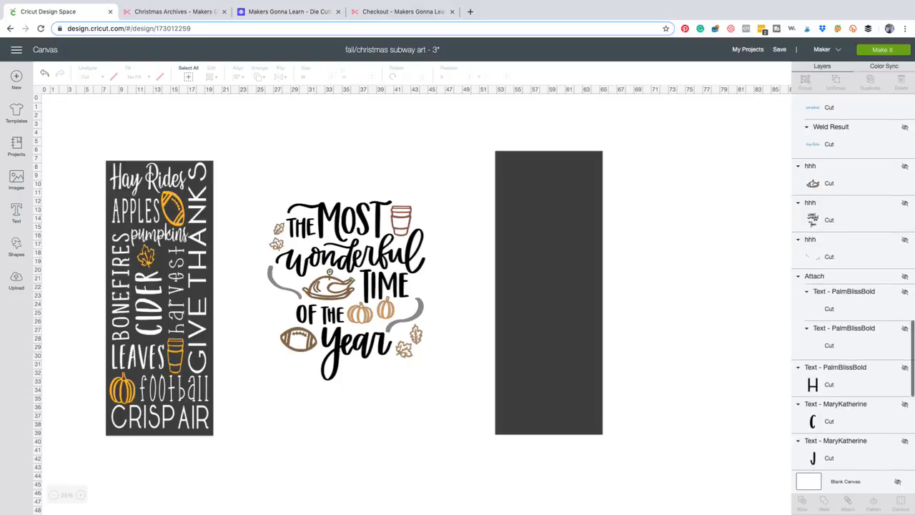
pyautogui.scroll(-3, 853, 281)
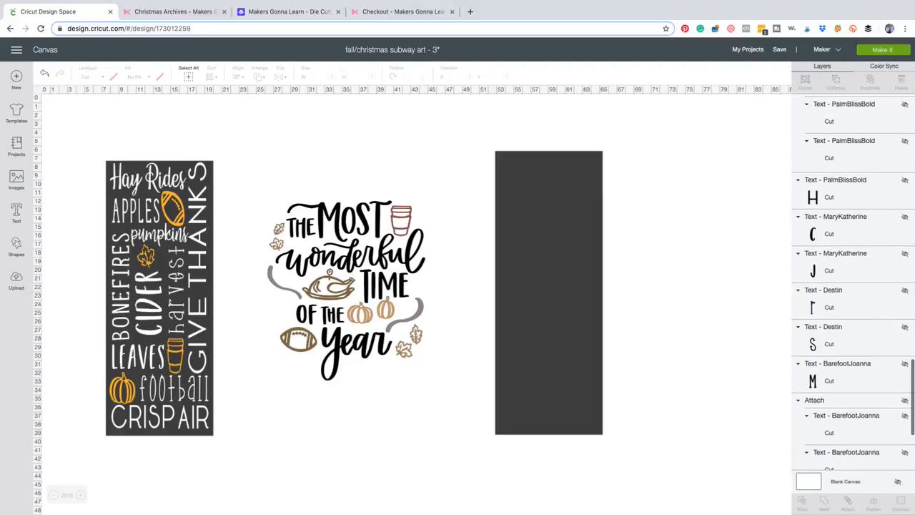
pyautogui.scroll(3, 853, 281)
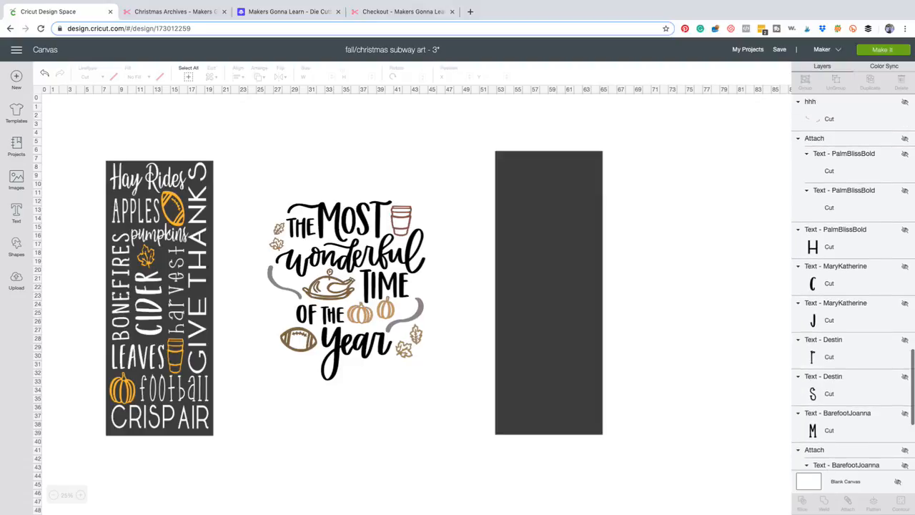
pyautogui.click(845, 207)
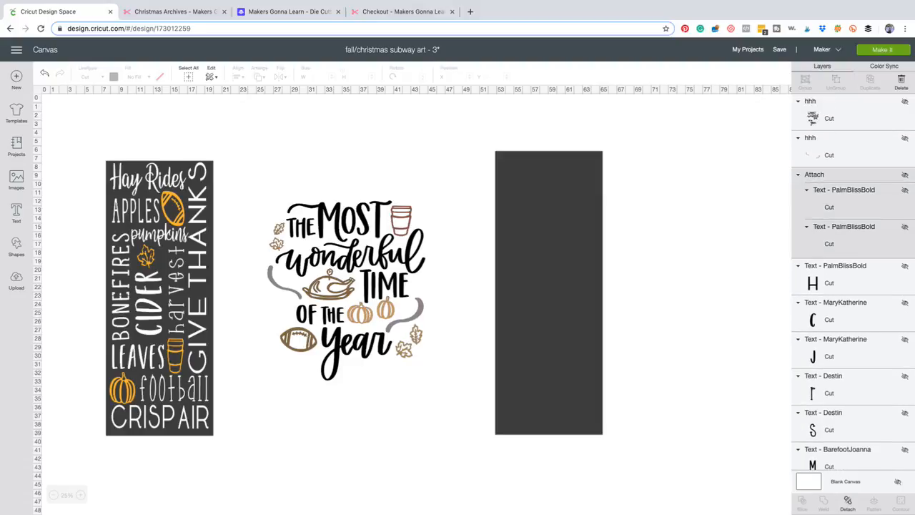
pyautogui.scroll(10, 853, 282)
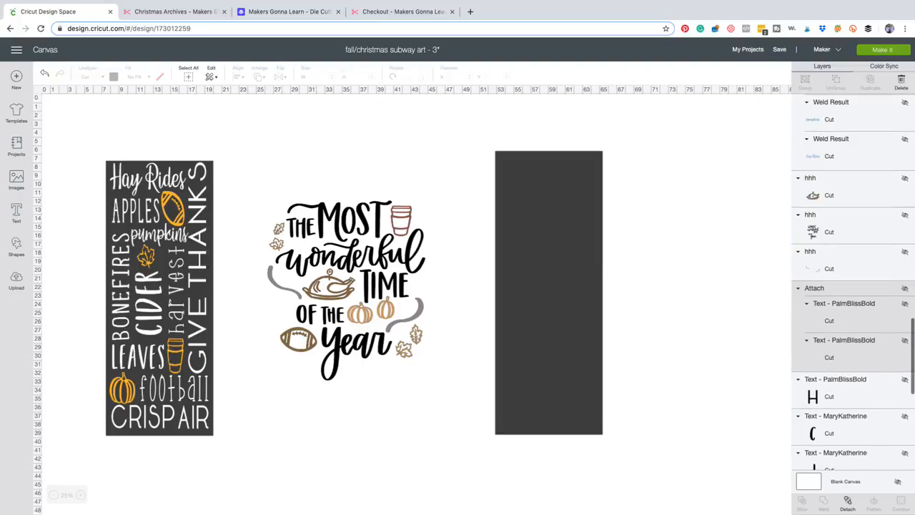
pyautogui.scroll(5, 853, 281)
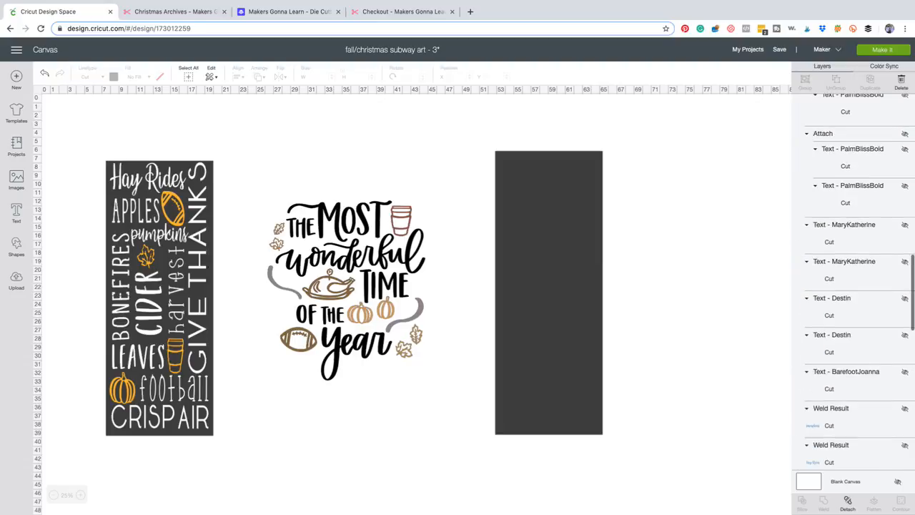
pyautogui.scroll(-20, 853, 281)
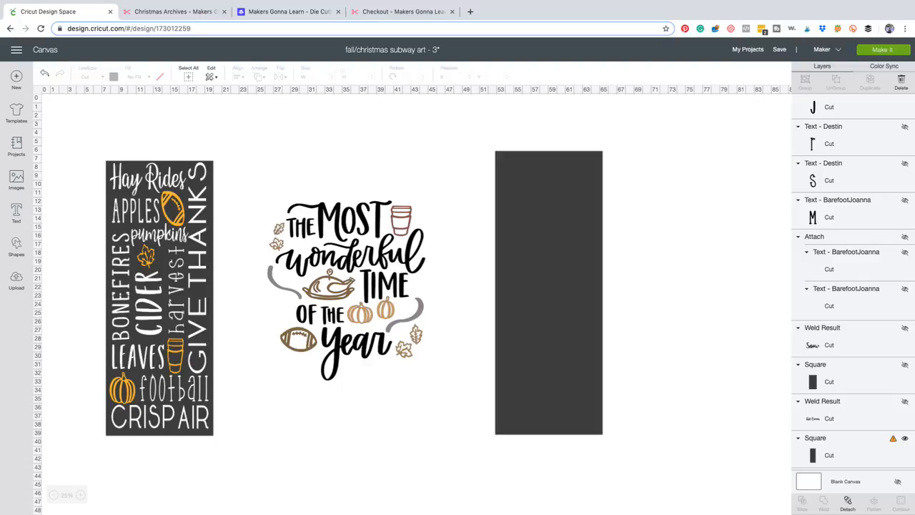
pyautogui.click(158, 357)
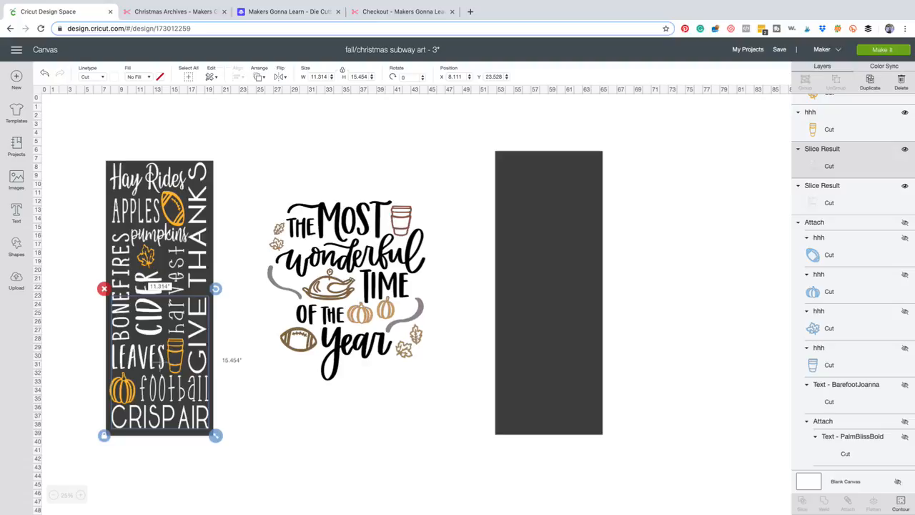
pyautogui.scroll(1, 852, 286)
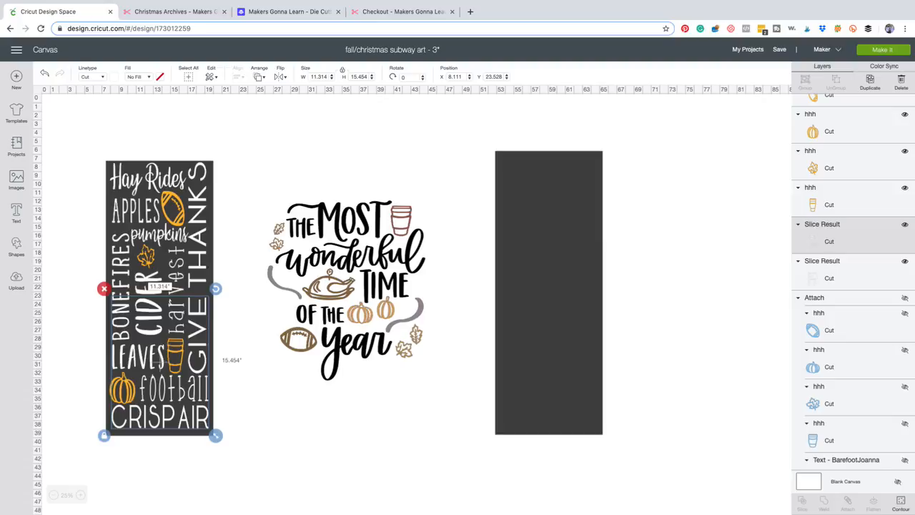
pyautogui.click(905, 298)
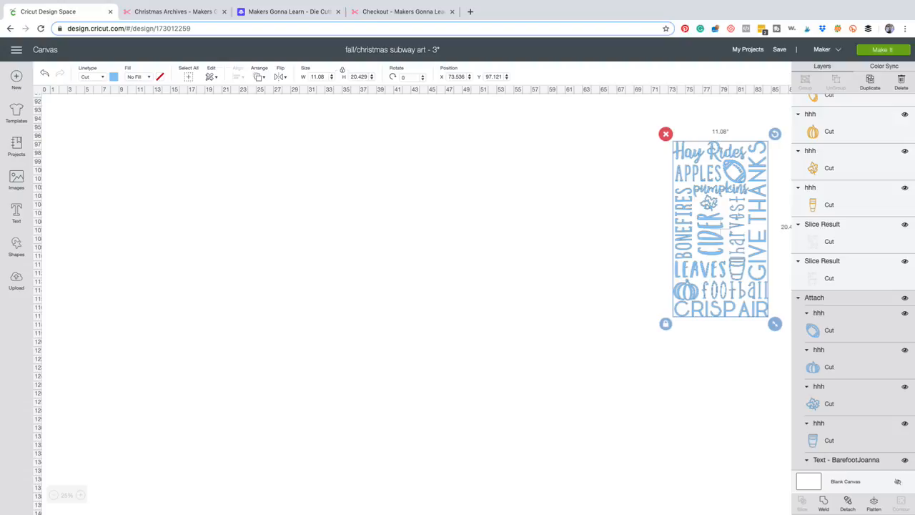
# Move the unhidden blue fall design up to the canvas's left edge, at about X 1.9 and Y 59.3 inches.
pyautogui.moveTo(576, 229); pyautogui.dragTo(718, 213)
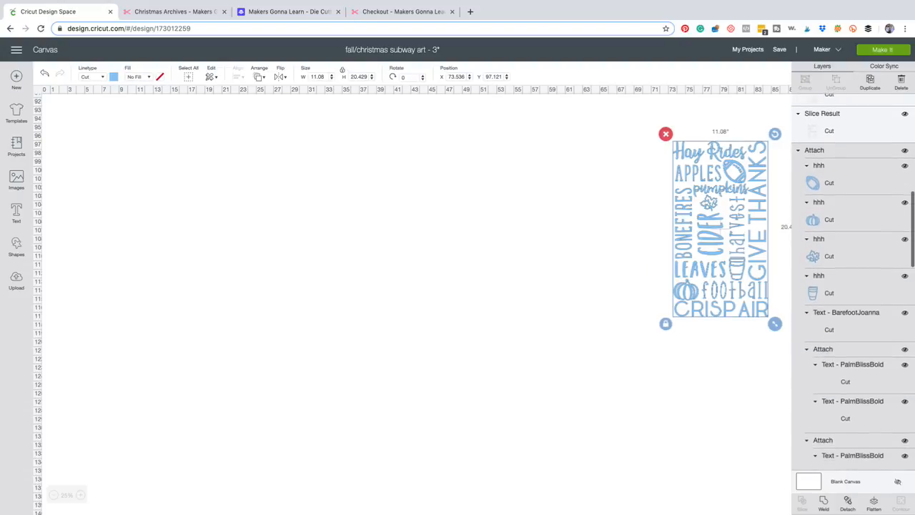
pyautogui.click(615, 222)
pyautogui.click(708, 228)
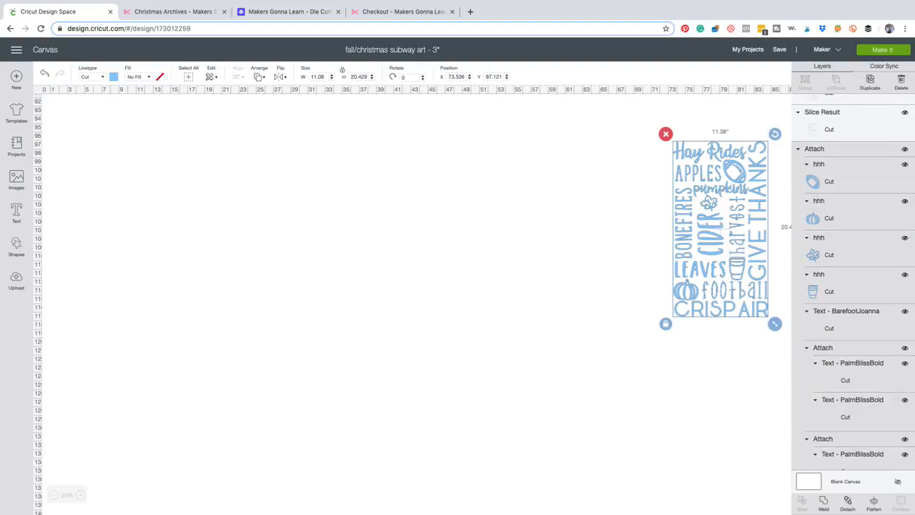
pyautogui.moveTo(708, 228); pyautogui.dragTo(128, 199)
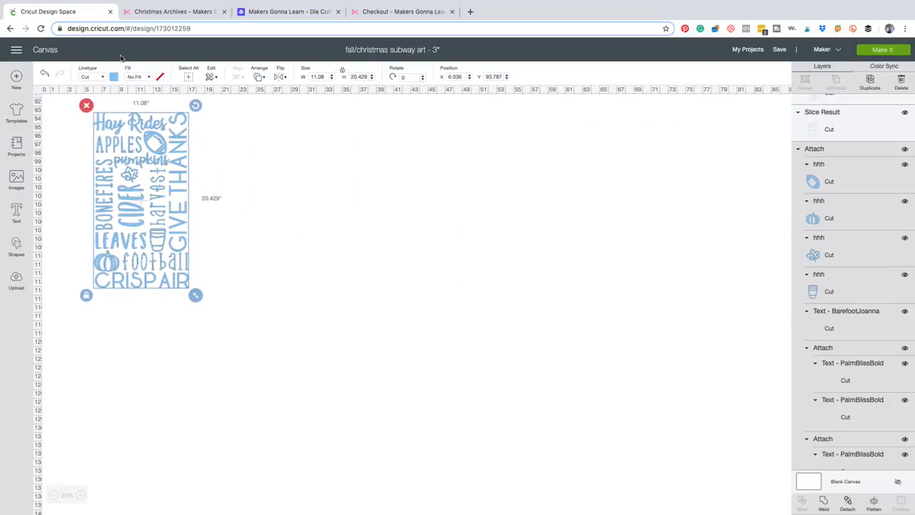
pyautogui.scroll(5, 415, 285)
pyautogui.scroll(-2, 414, 286)
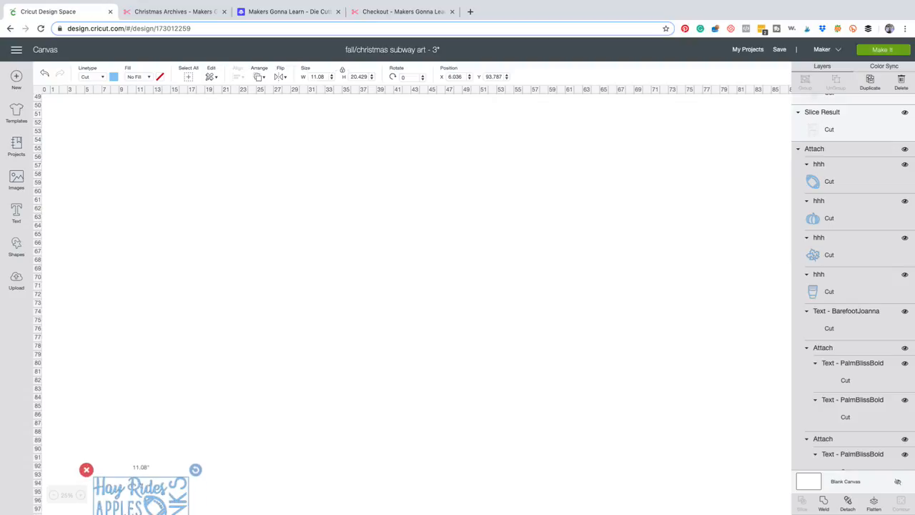
pyautogui.press('Up')
pyautogui.press('Up')
pyautogui.press('Up')
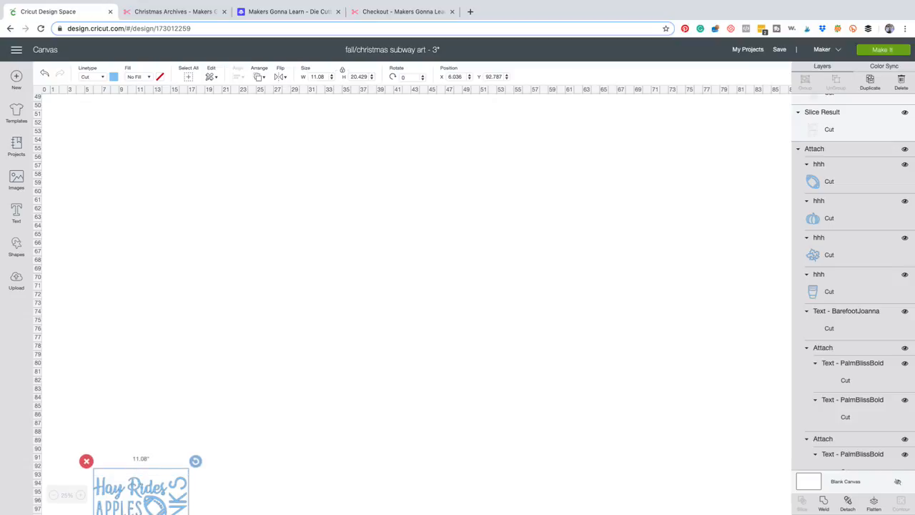
pyautogui.moveTo(140, 493); pyautogui.dragTo(114, 285)
pyautogui.moveTo(113, 350); pyautogui.dragTo(105, 267)
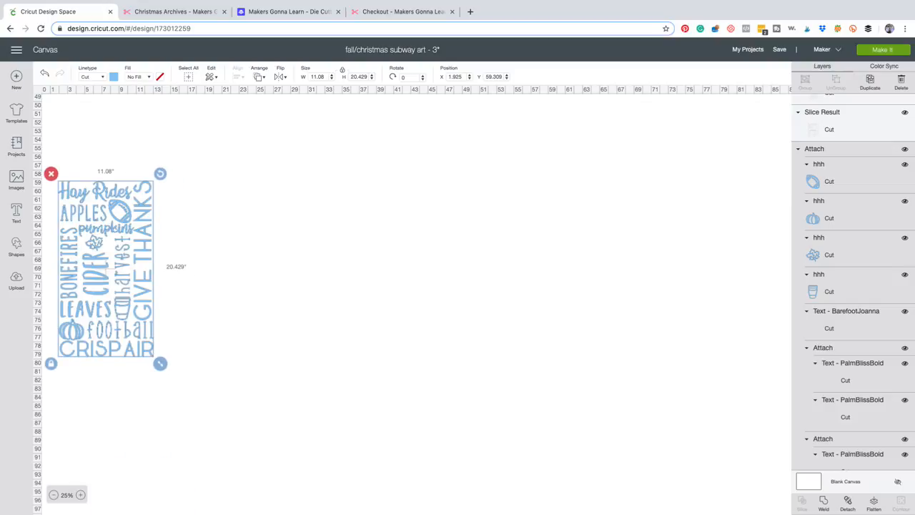
# Place the blue fall design just right of the blank dark rectangle, at about X 67.1 and Y 9.4 inches.
pyautogui.scroll(5, 414, 300)
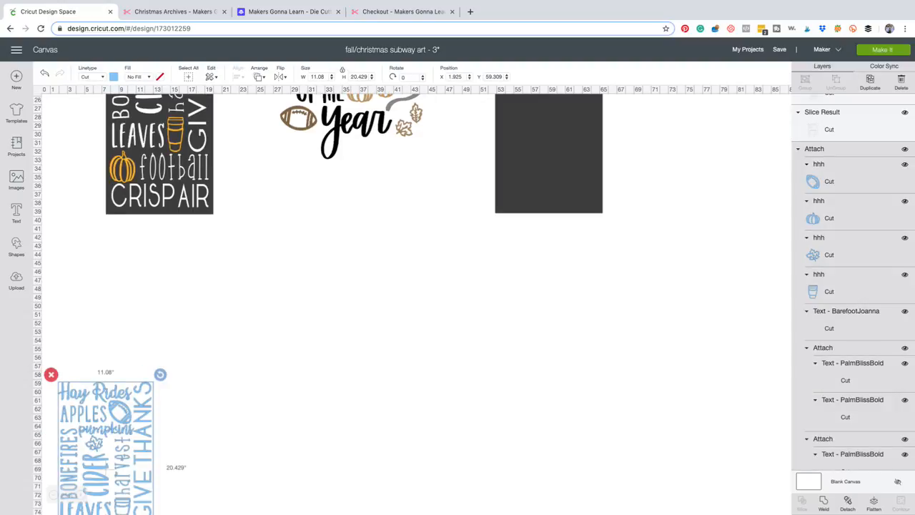
pyautogui.moveTo(105, 469); pyautogui.dragTo(680, 189)
pyautogui.scroll(5, 680, 189)
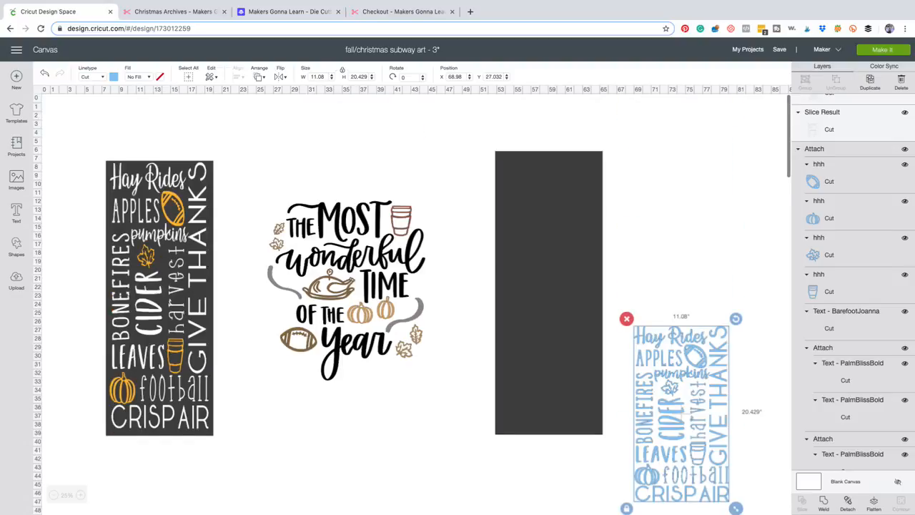
pyautogui.moveTo(681, 413); pyautogui.dragTo(665, 261)
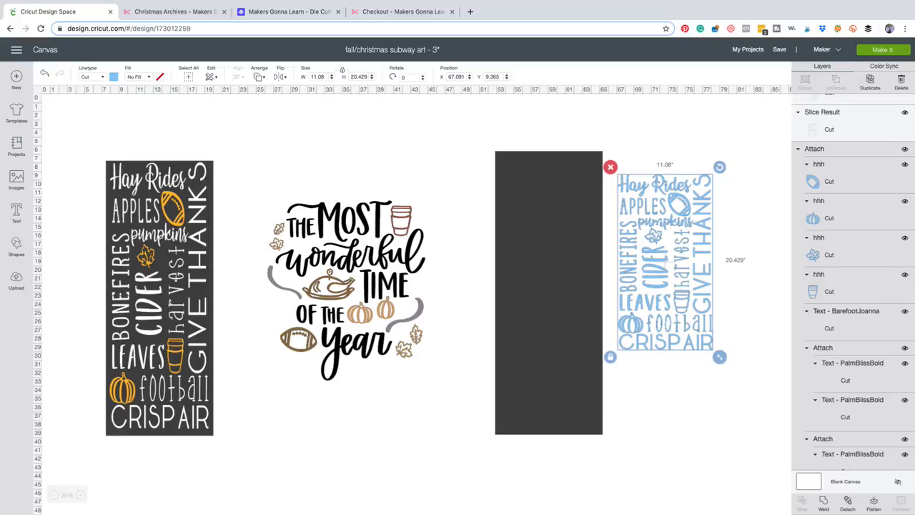
pyautogui.click(667, 401)
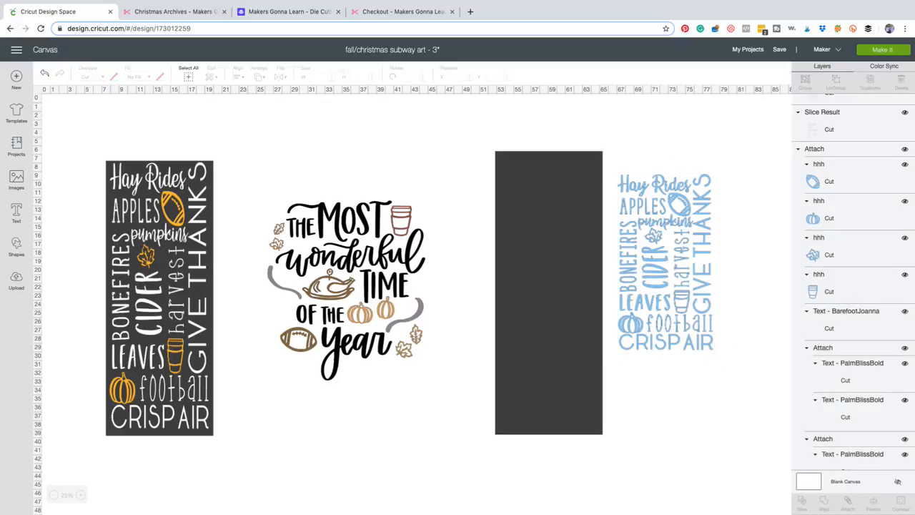
pyautogui.click(829, 181)
pyautogui.click(829, 182)
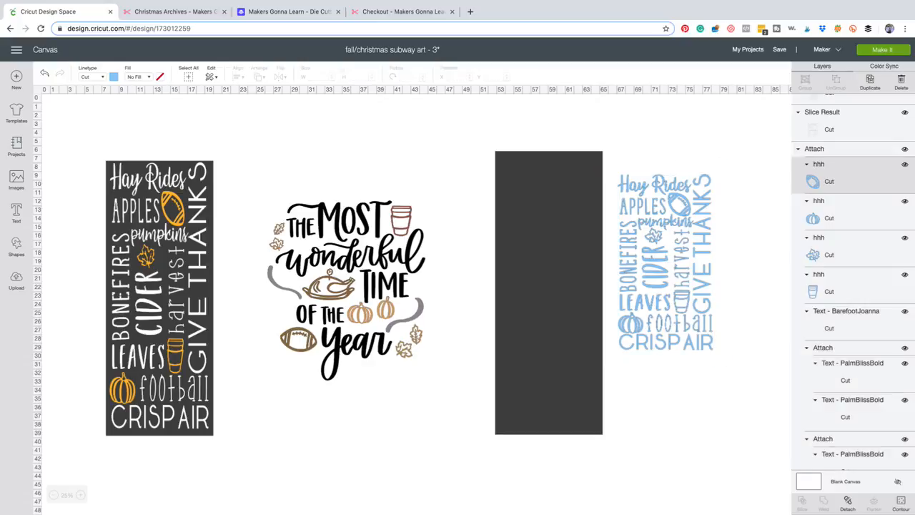
pyautogui.click(665, 263)
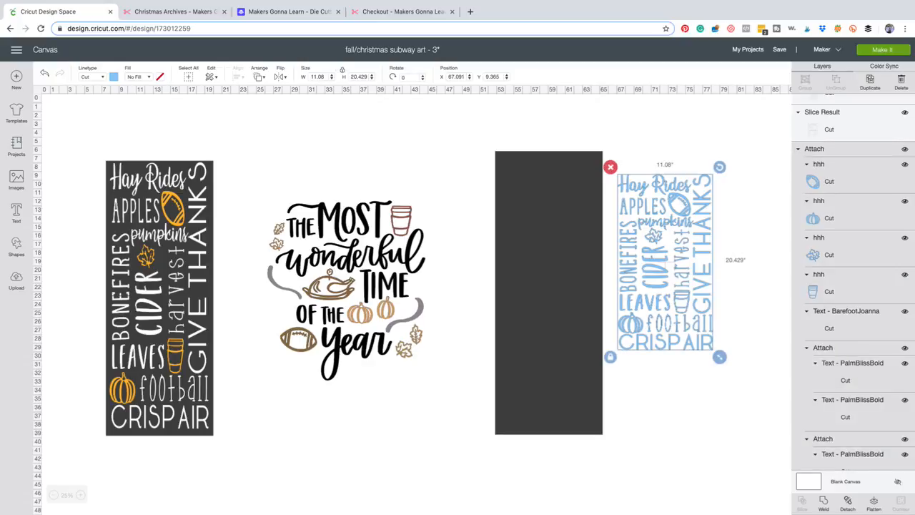
pyautogui.click(668, 400)
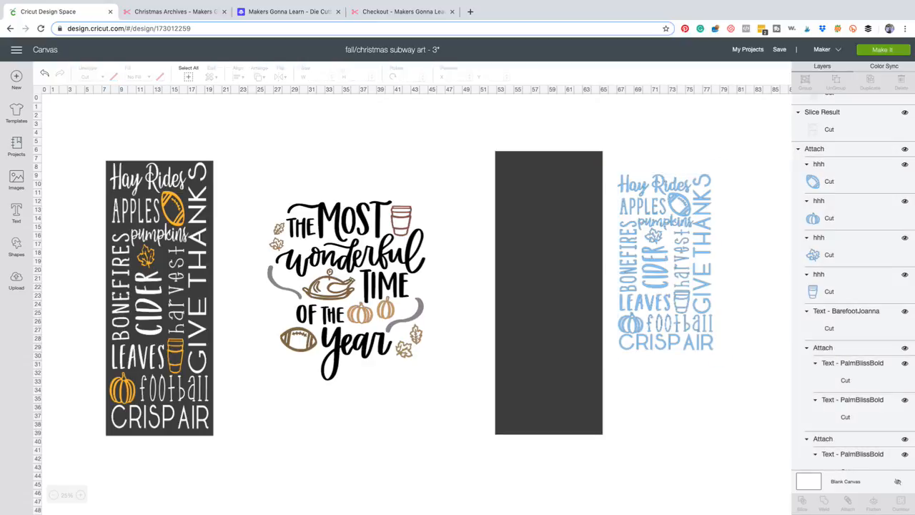
# Place the blue fall design over the upper part of the blank dark rectangle, at about X 53.8 and Y 7.5 inches, and send it to the front.
pyautogui.moveTo(668, 263)
pyautogui.mouseDown()
pyautogui.moveTo(573, 241)
pyautogui.moveTo(624, 265)
pyautogui.moveTo(661, 249)
pyautogui.mouseUp()
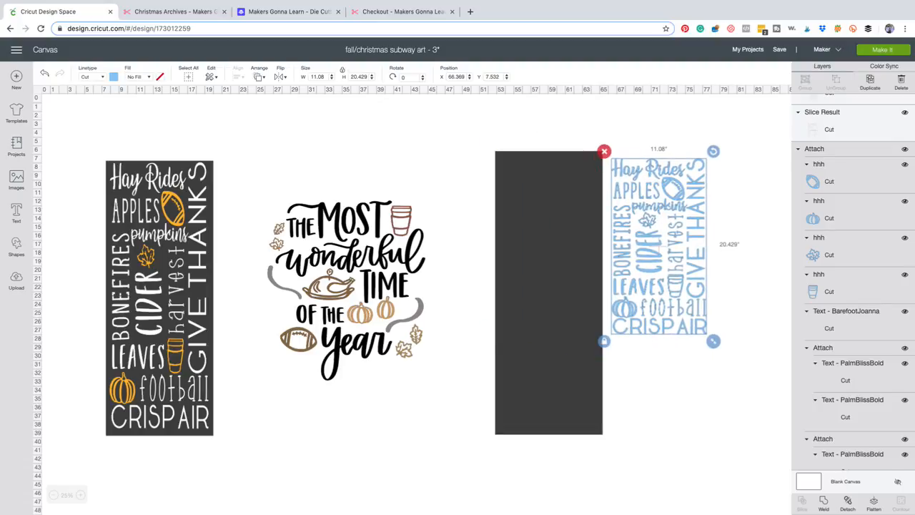
pyautogui.click(260, 76)
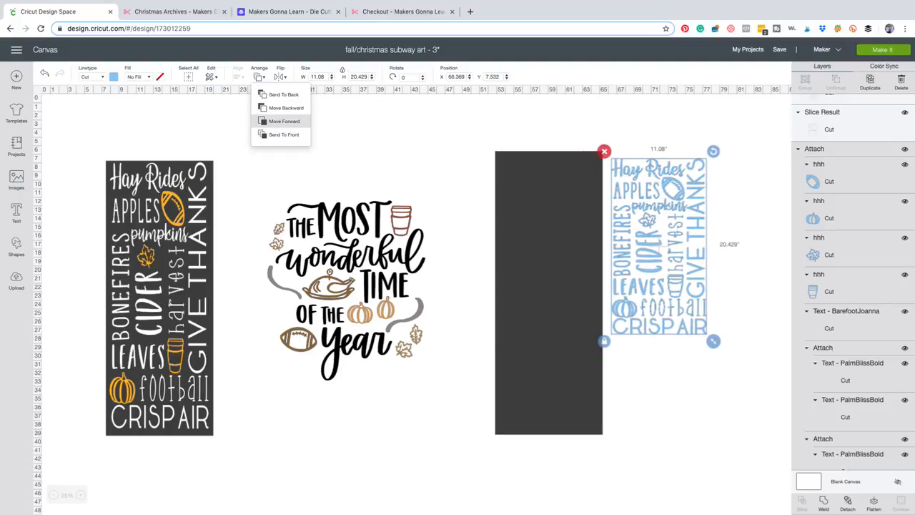
pyautogui.click(284, 121)
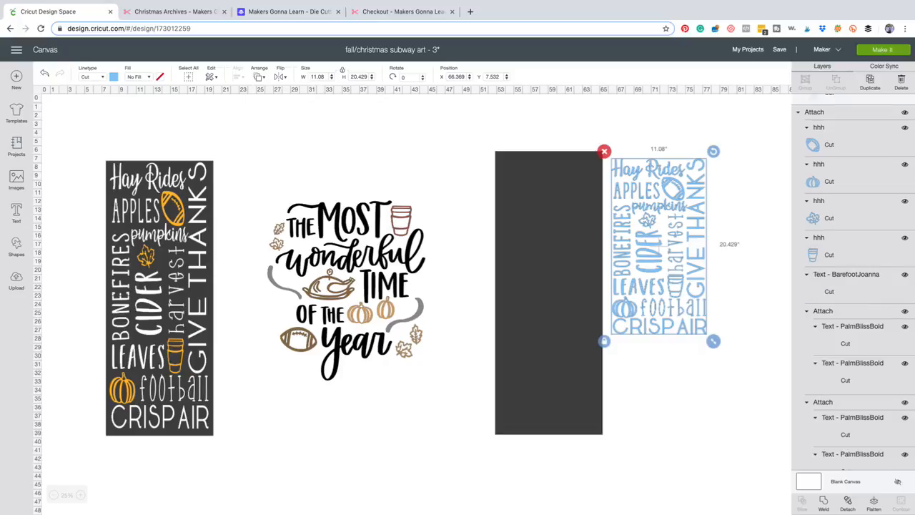
pyautogui.moveTo(661, 249); pyautogui.dragTo(550, 246)
pyautogui.click(258, 76)
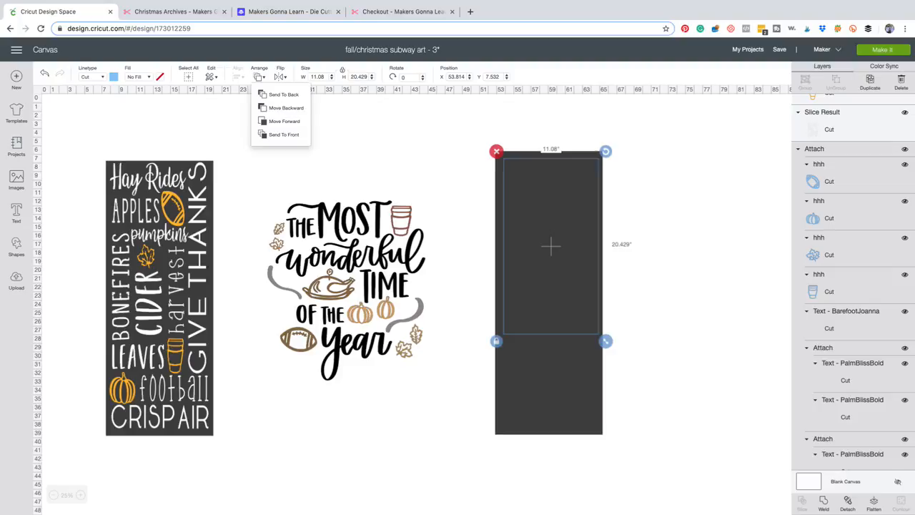
pyautogui.click(284, 134)
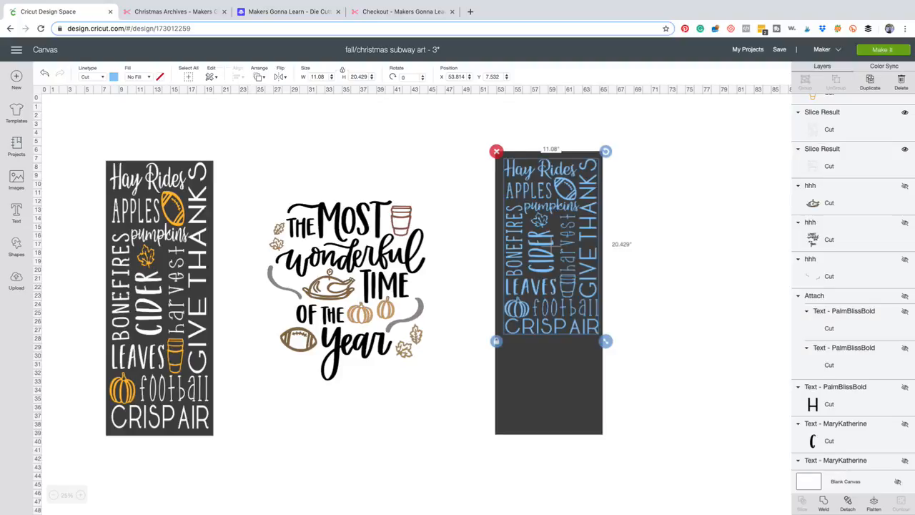
# Nudge the dark rectangle behind the blue design to about X 53 and Y 6.9 inches.
pyautogui.moveTo(549, 386); pyautogui.dragTo(551, 388)
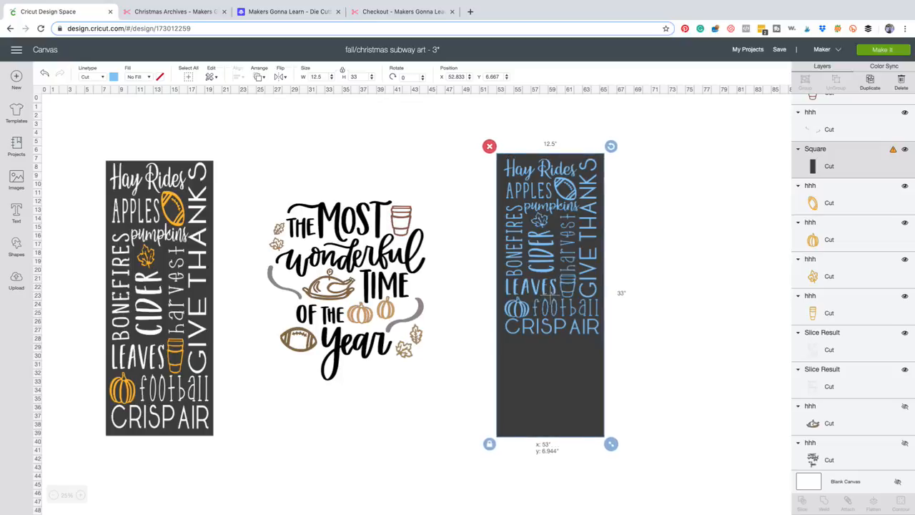
pyautogui.moveTo(550, 292); pyautogui.dragTo(550, 292)
pyautogui.press('Escape')
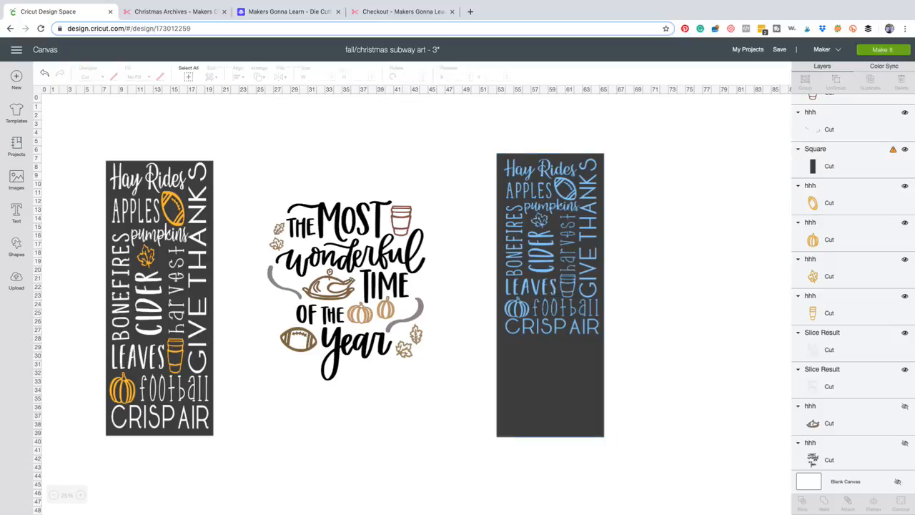
# Stretch the blue design freely to about 11.5 by 31.3 inches and center the dark rectangle behind it at about X 53.3 and Y 7.1.
pyautogui.click(550, 243)
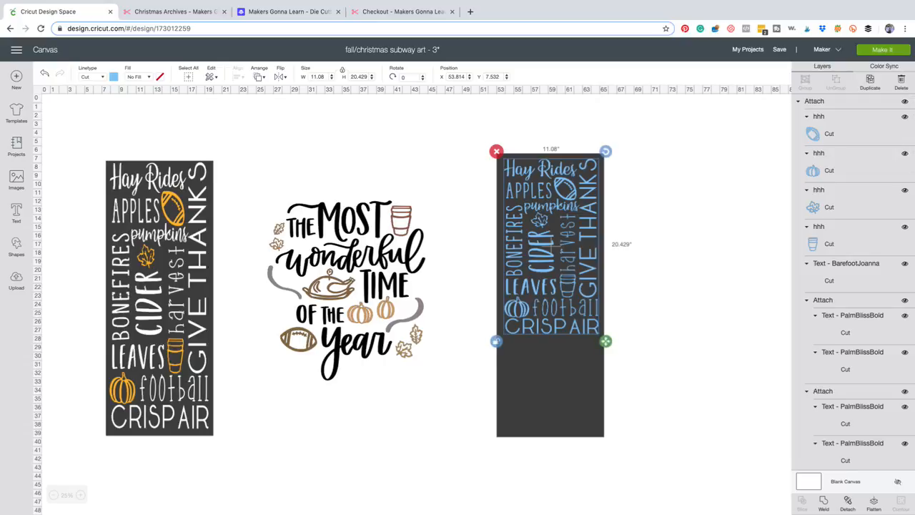
pyautogui.moveTo(605, 341); pyautogui.dragTo(610, 434)
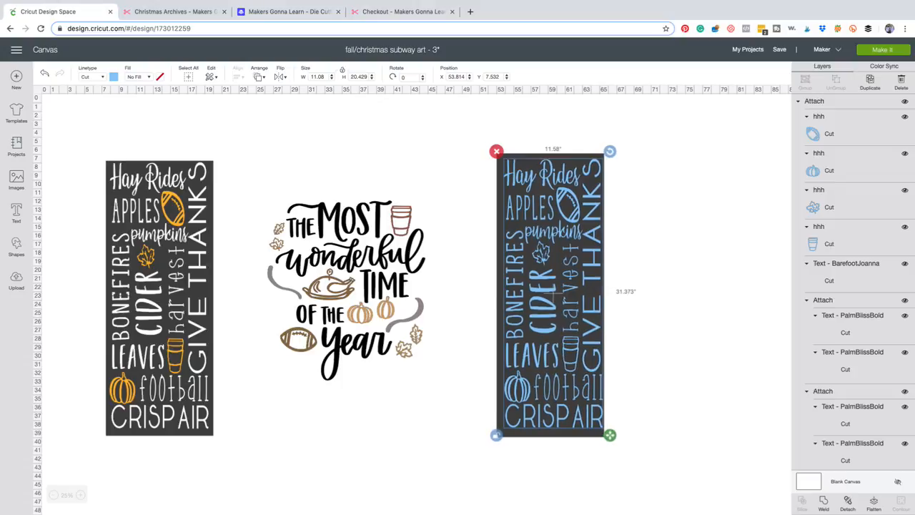
pyautogui.moveTo(610, 434); pyautogui.dragTo(609, 434)
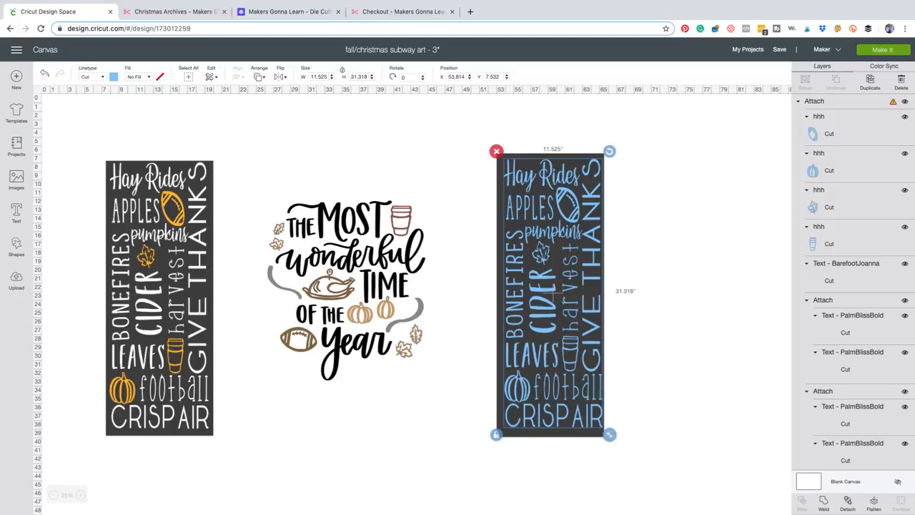
pyautogui.moveTo(595, 432); pyautogui.dragTo(596, 433)
pyautogui.moveTo(554, 297); pyautogui.dragTo(555, 297)
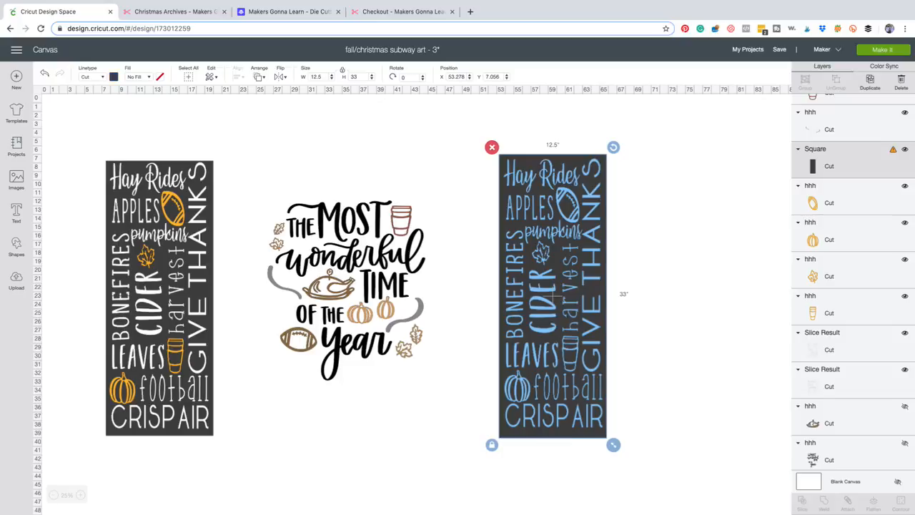
# Examine the layers that make up the attached blue fall design, including its text and icon layers.
pyautogui.scroll(-3, 852, 282)
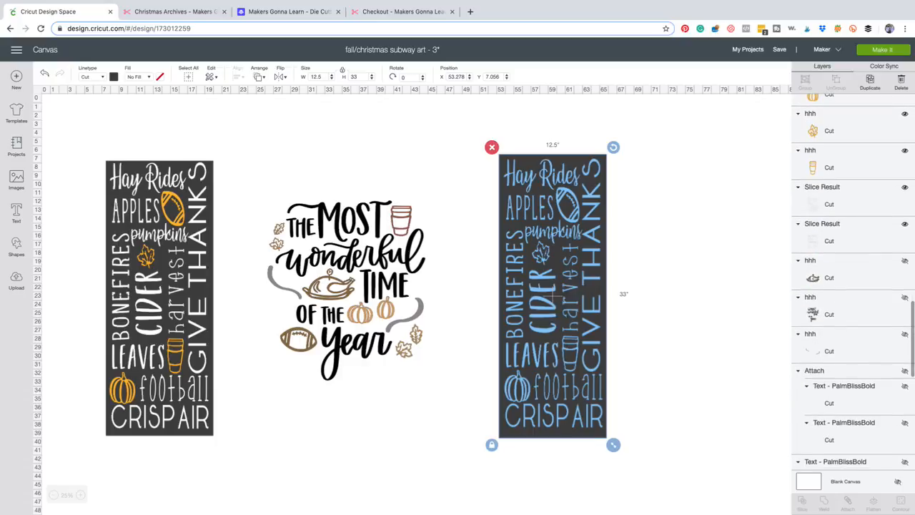
pyautogui.scroll(-2, 852, 286)
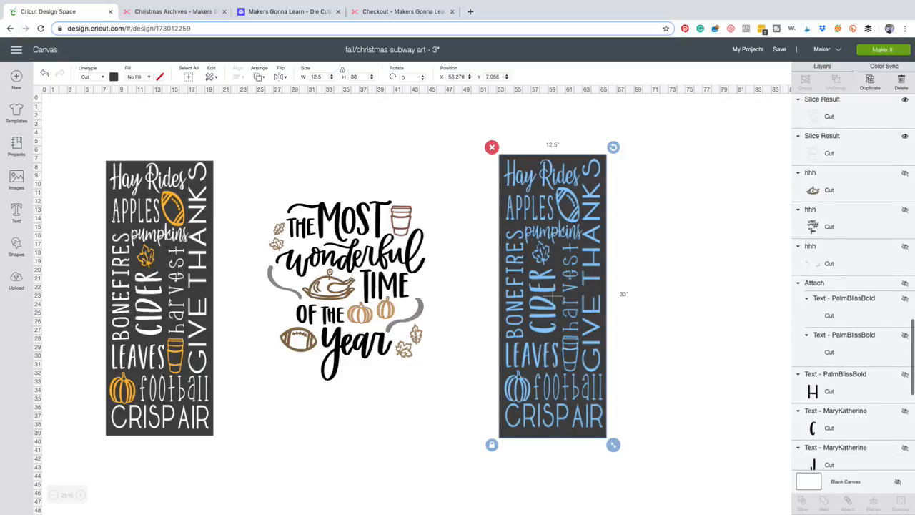
pyautogui.click(690, 285)
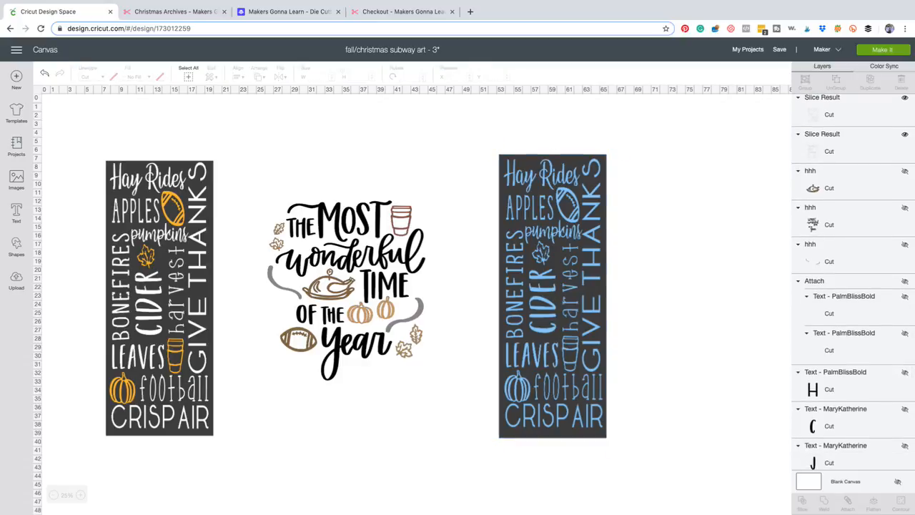
pyautogui.click(553, 288)
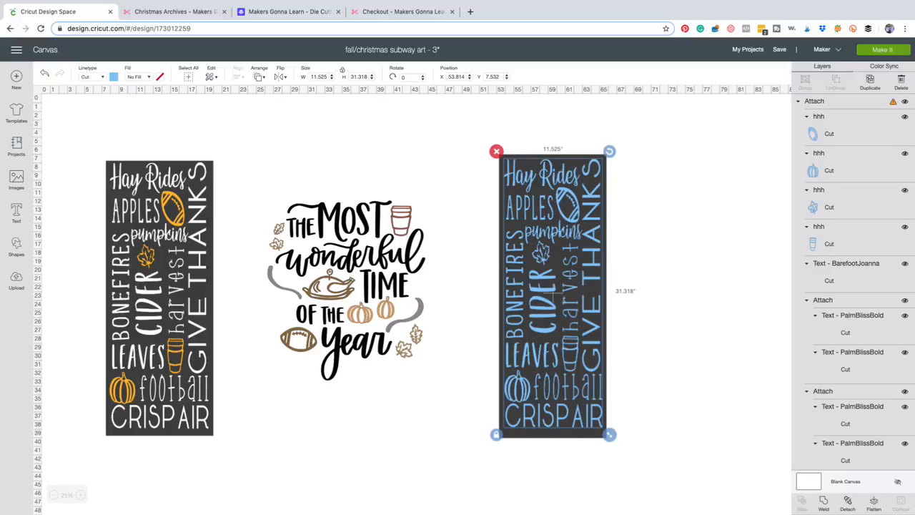
pyautogui.click(846, 268)
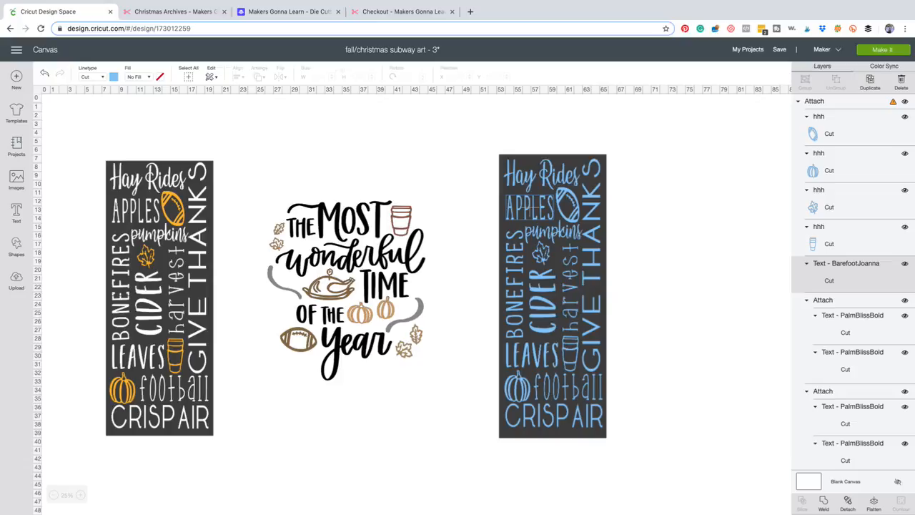
pyautogui.scroll(-3, 851, 286)
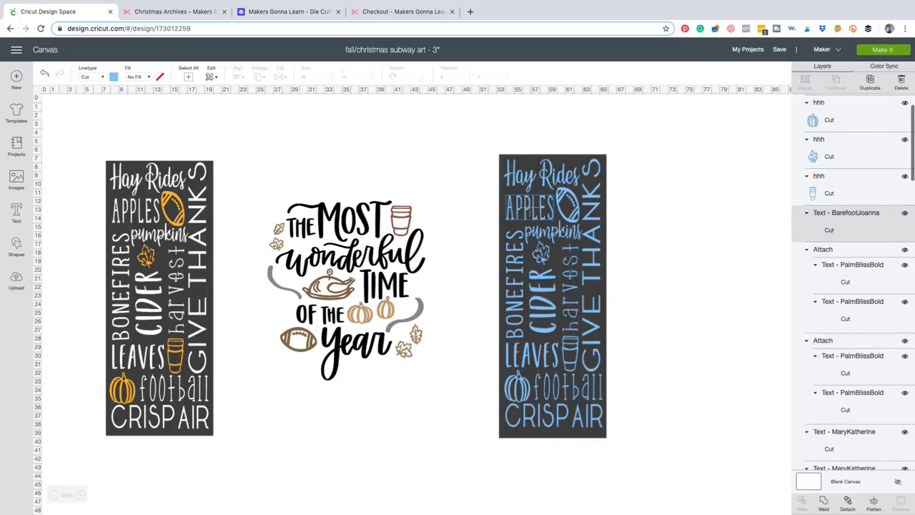
pyautogui.scroll(-5, 850, 285)
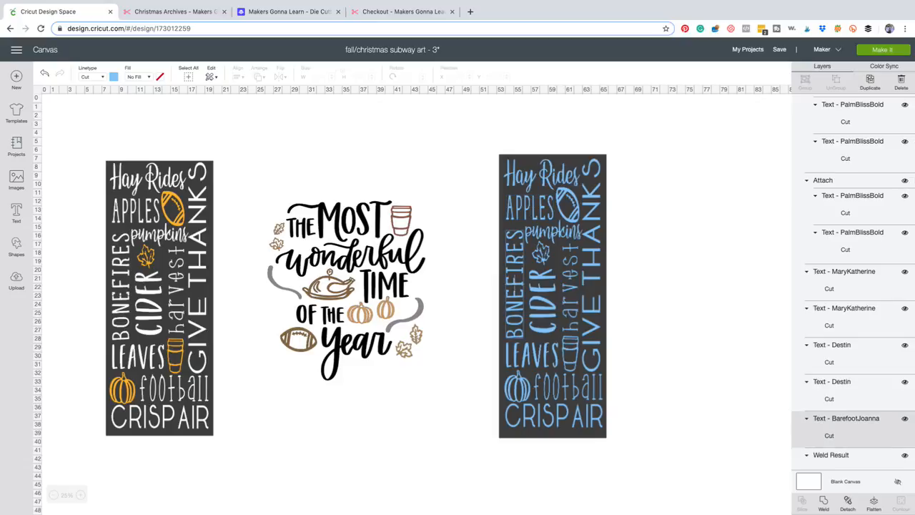
pyautogui.click(540, 286)
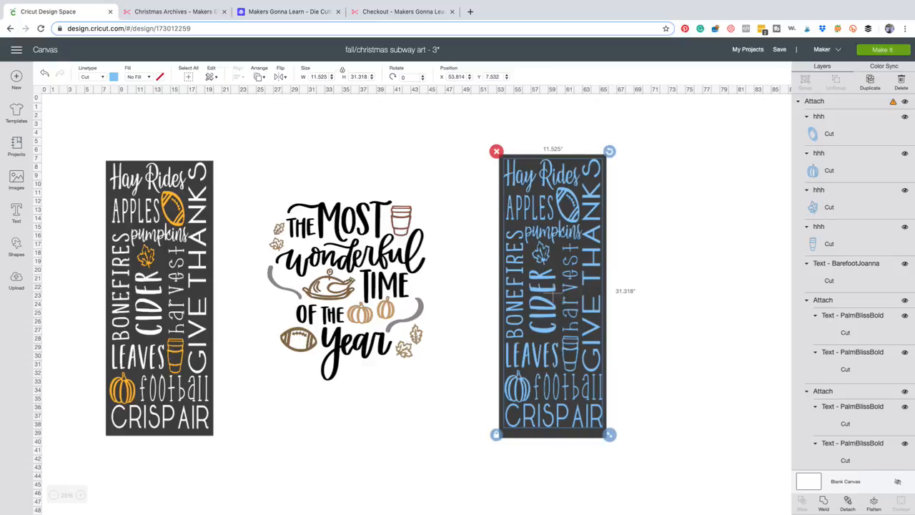
pyautogui.press('Escape')
# Move the dark rectangle clear of the blue fall design to its right and detach the blue design into separate words and icons.
pyautogui.moveTo(552, 296); pyautogui.dragTo(688, 288)
pyautogui.click(553, 293)
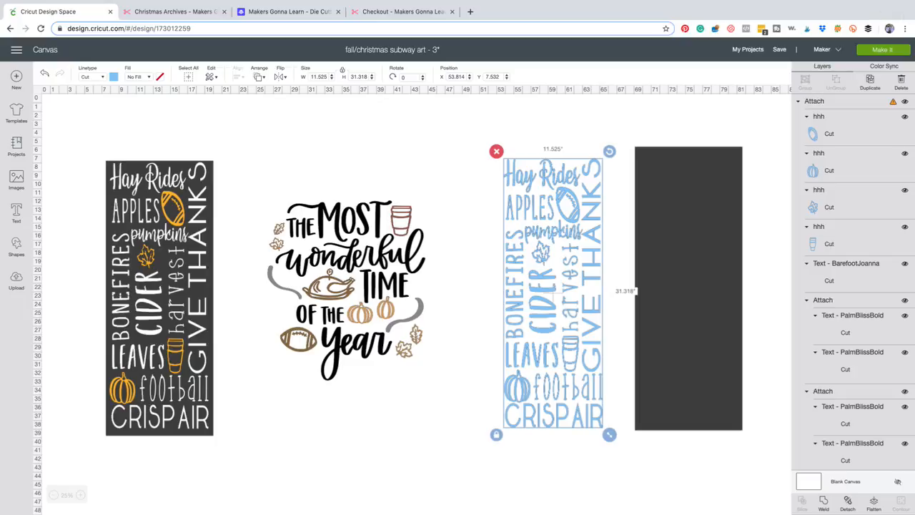
pyautogui.click(848, 503)
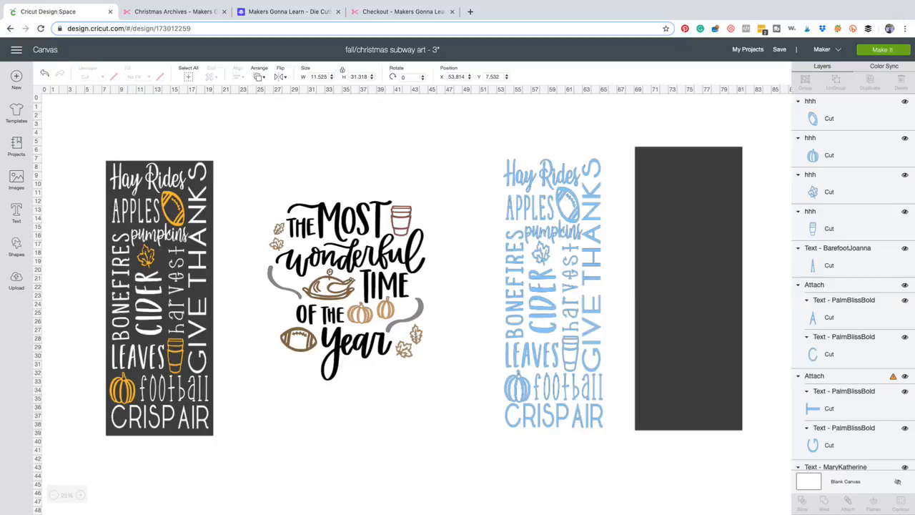
# Correct the spelling of the vertical blue word BONEFIRES to "bonfires".
pyautogui.click(515, 286)
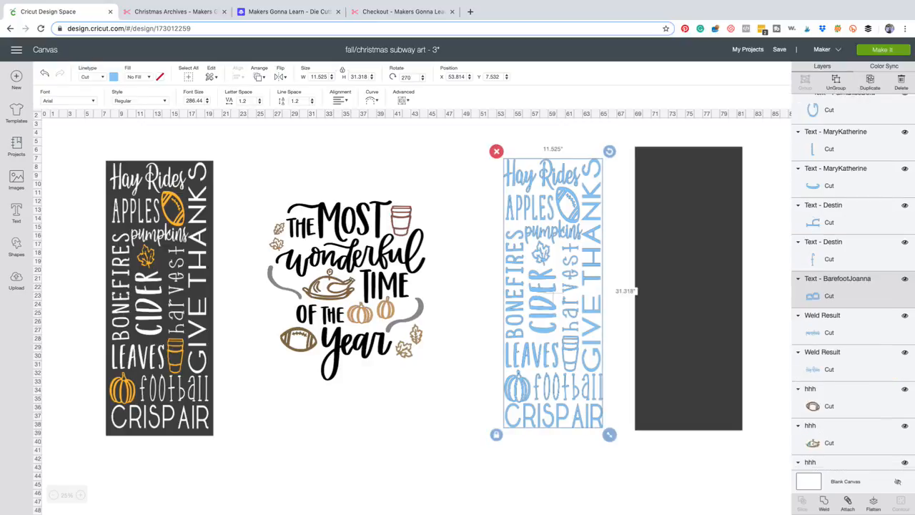
pyautogui.click(468, 286)
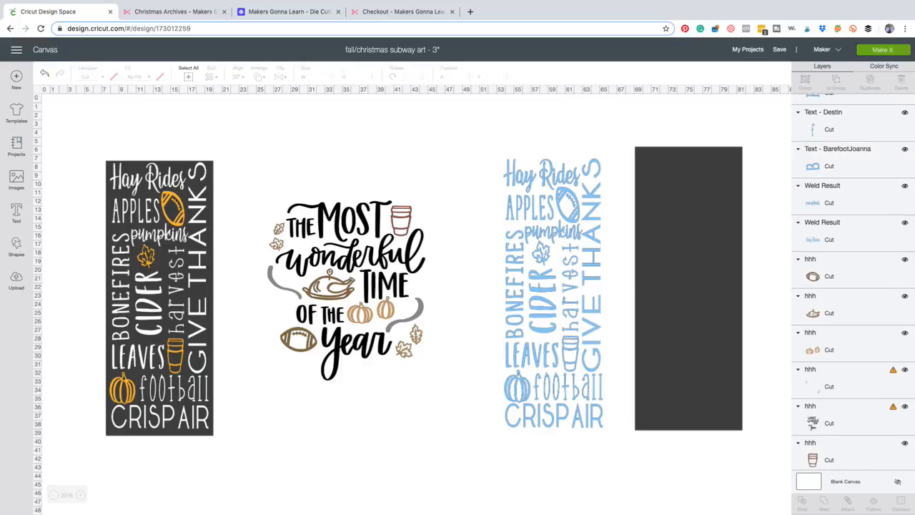
pyautogui.doubleClick(515, 286)
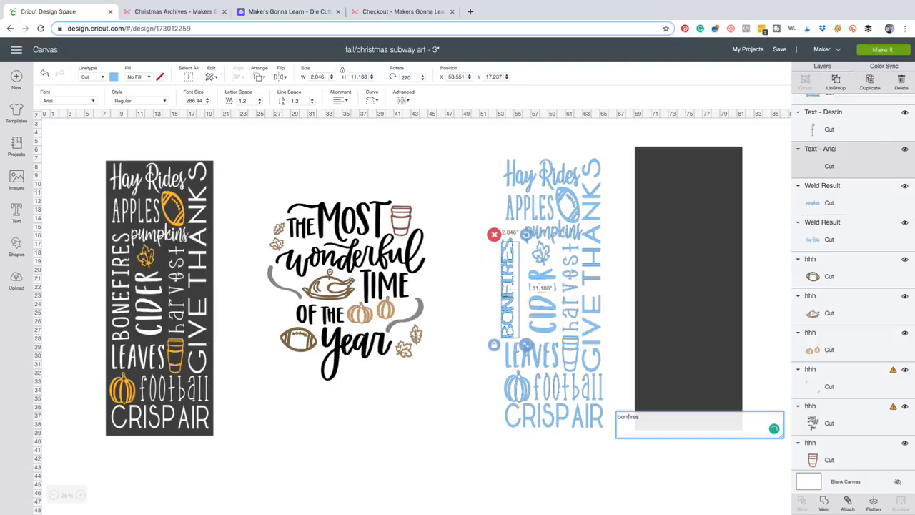
pyautogui.click(468, 286)
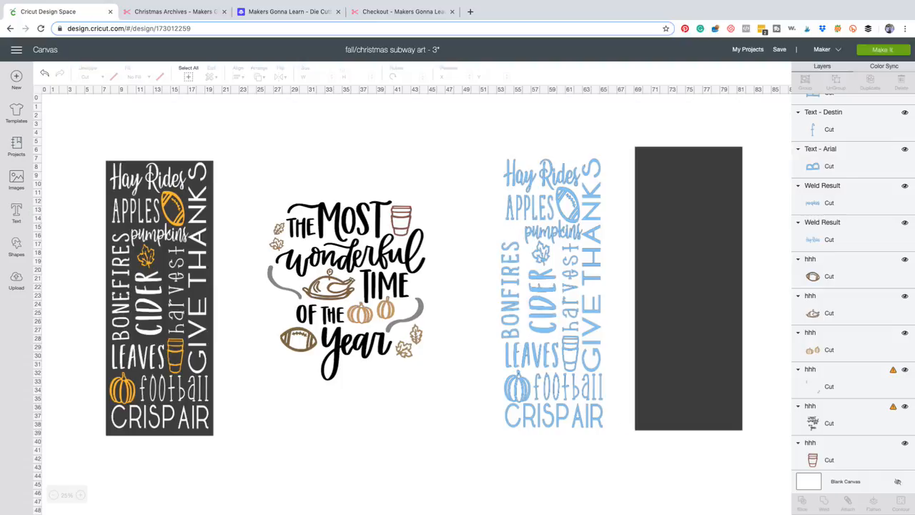
pyautogui.click(511, 286)
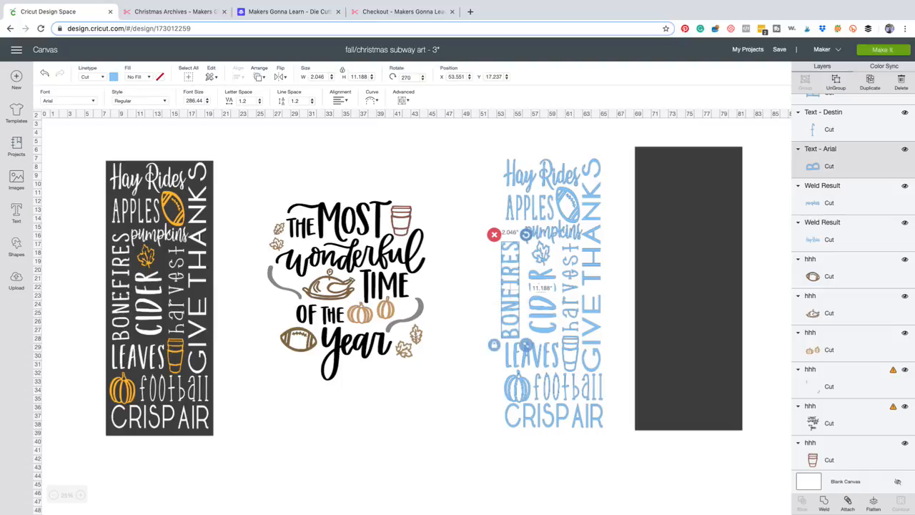
pyautogui.click(471, 328)
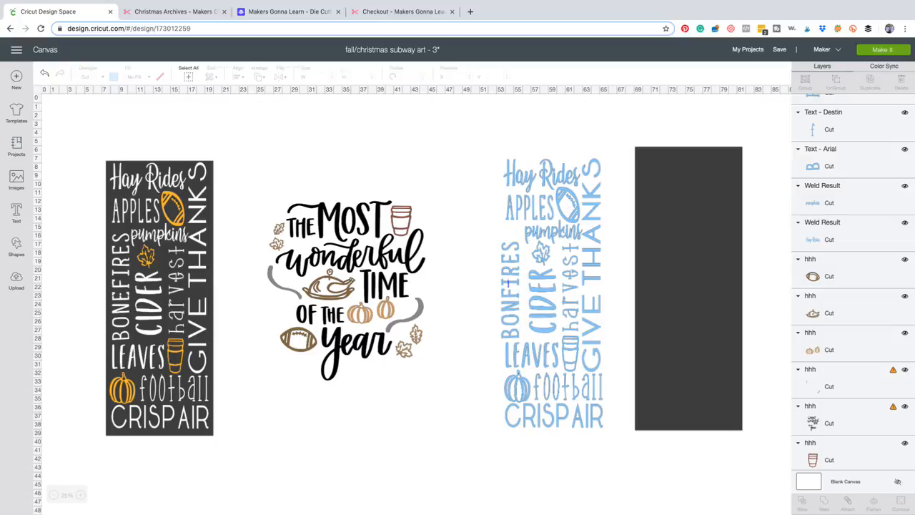
# Fit the vertical word BONFIRES above LEAVES by stretching it to about 2.06 by 13.02 inches, at about X 54.05 and Y 15.29.
pyautogui.moveTo(511, 287); pyautogui.dragTo(510, 268)
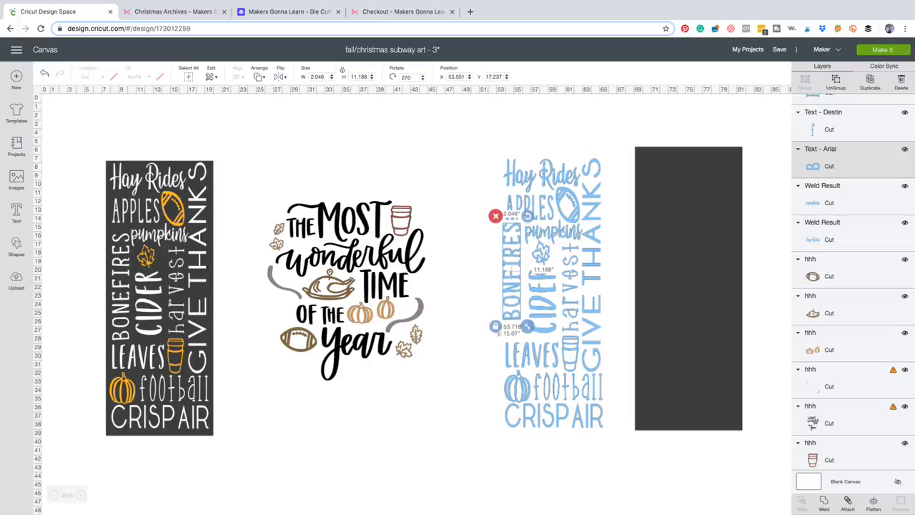
pyautogui.moveTo(527, 326); pyautogui.dragTo(528, 341)
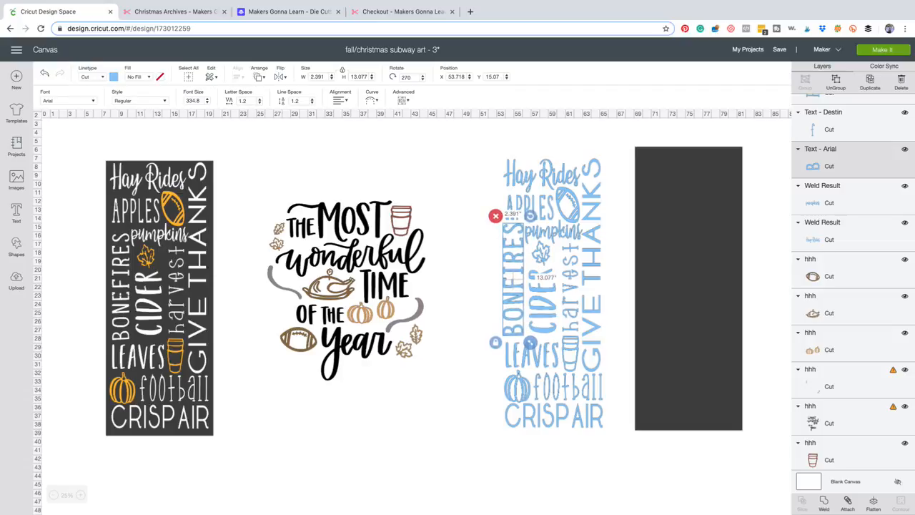
pyautogui.moveTo(511, 276); pyautogui.dragTo(513, 277)
pyautogui.click(468, 277)
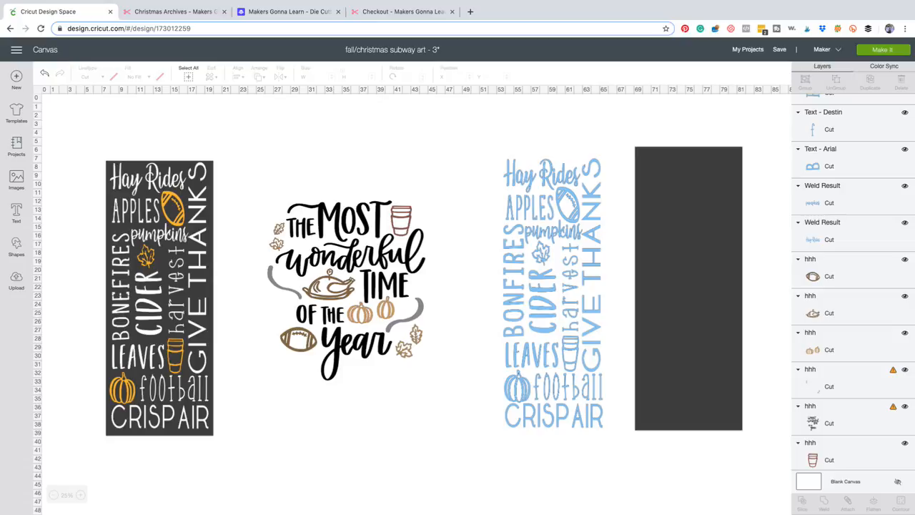
pyautogui.click(513, 279)
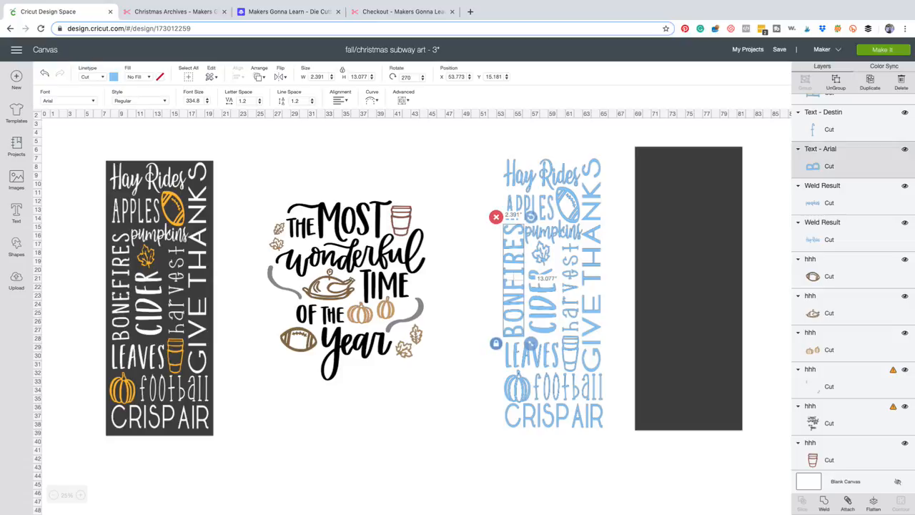
pyautogui.moveTo(531, 344); pyautogui.dragTo(529, 345)
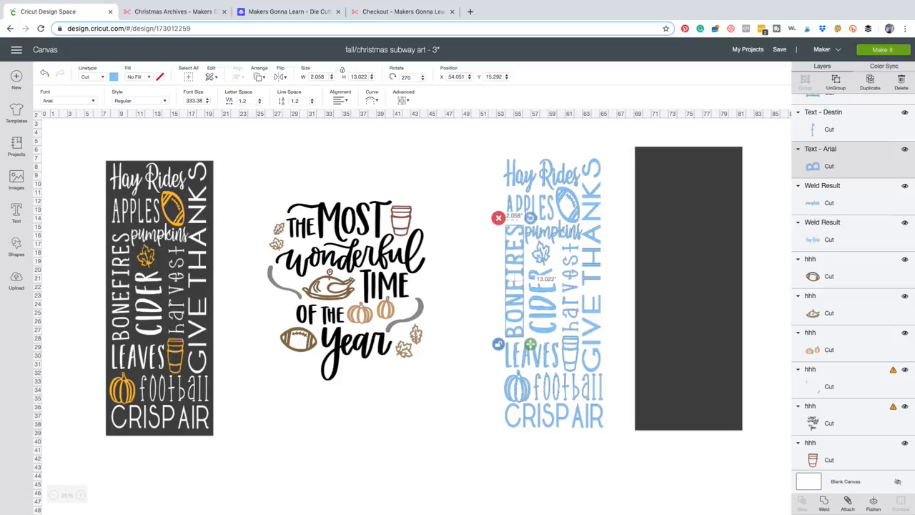
# Recolor the football, leaf, cup and pumpkin icons of the blue fall design to the yellow-orange material color of the original sign.
pyautogui.press('Escape')
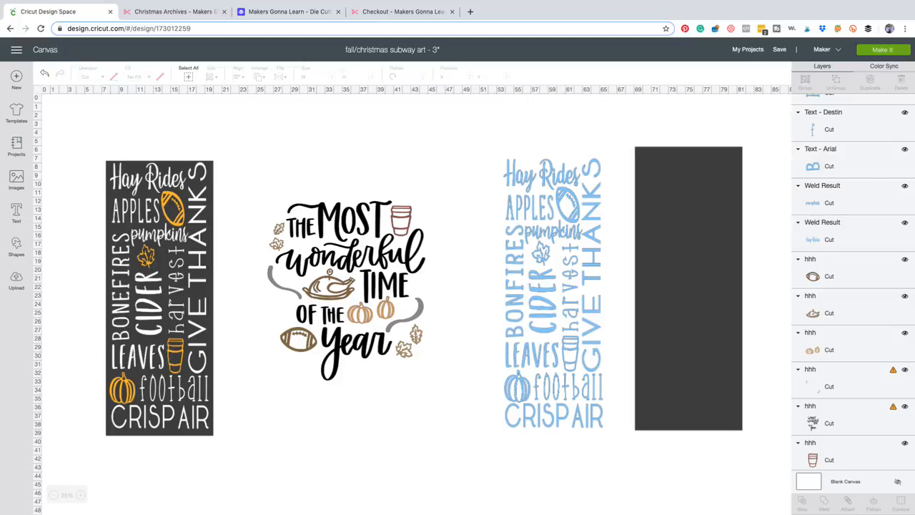
pyautogui.click(541, 253)
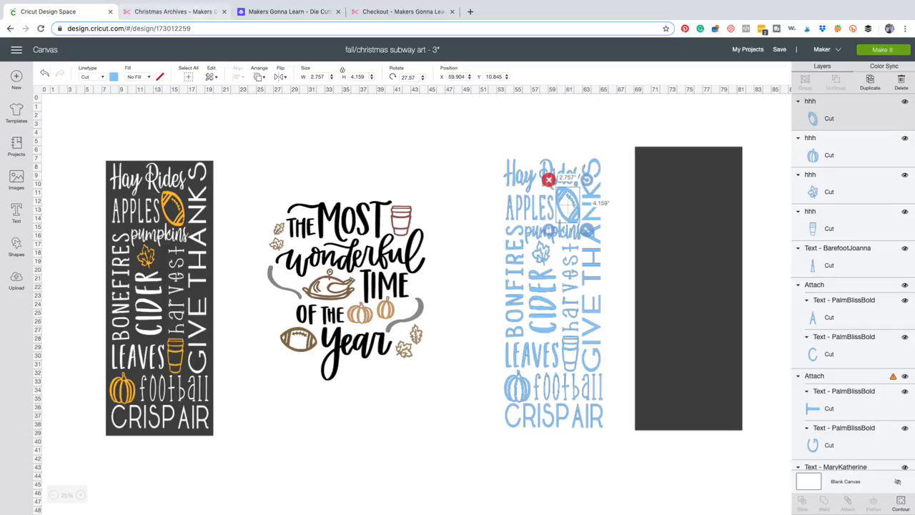
pyautogui.click(113, 77)
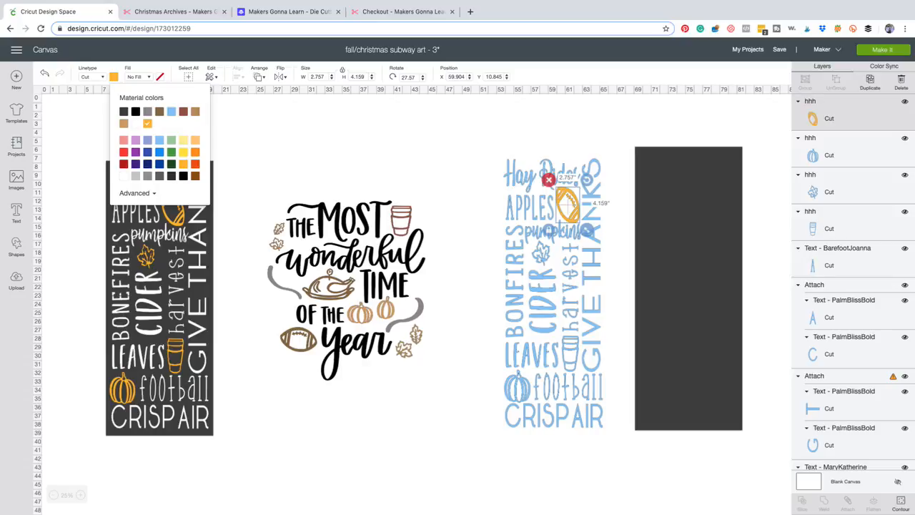
pyautogui.click(541, 253)
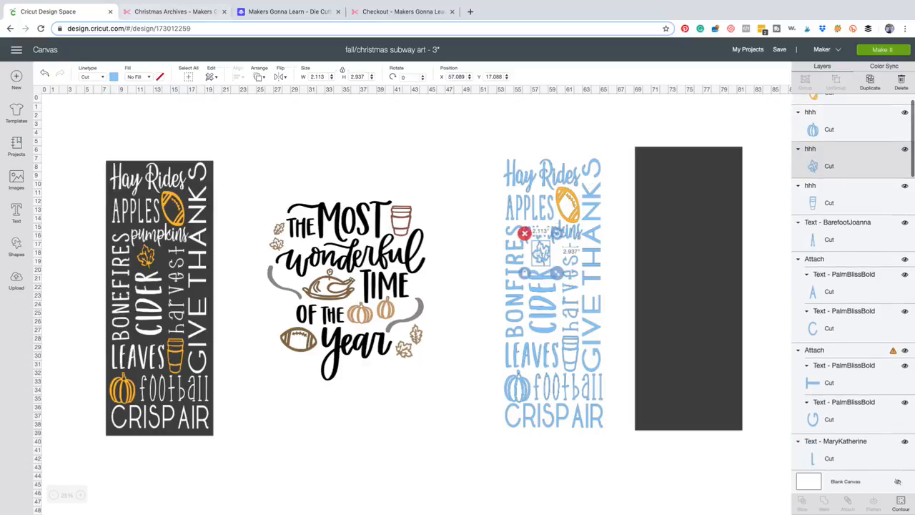
pyautogui.click(114, 77)
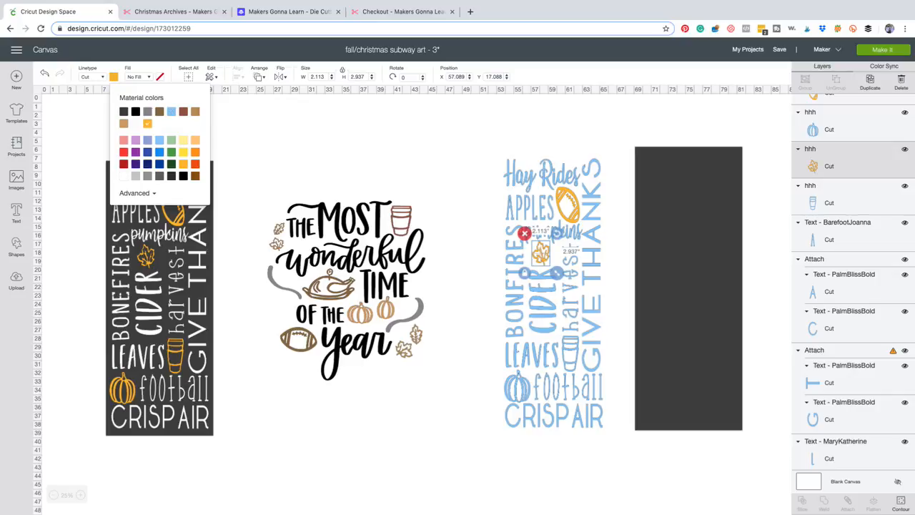
pyautogui.click(570, 353)
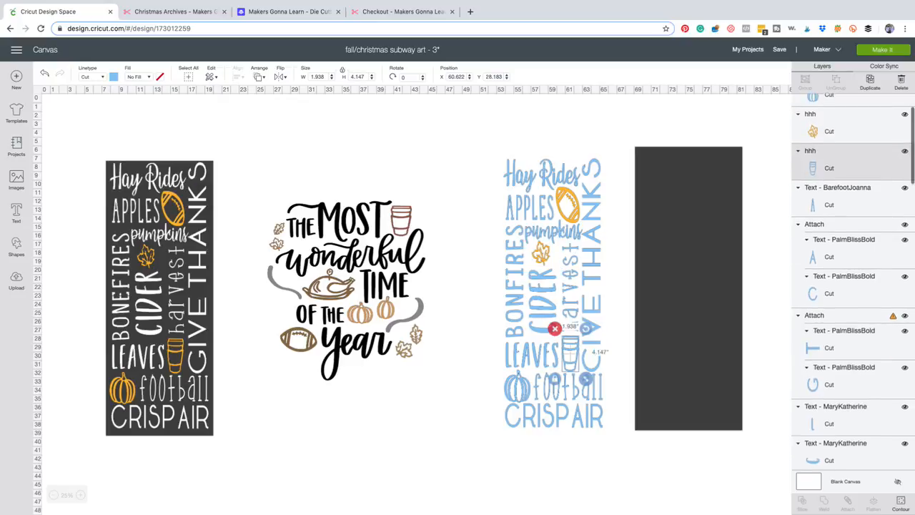
pyautogui.click(114, 76)
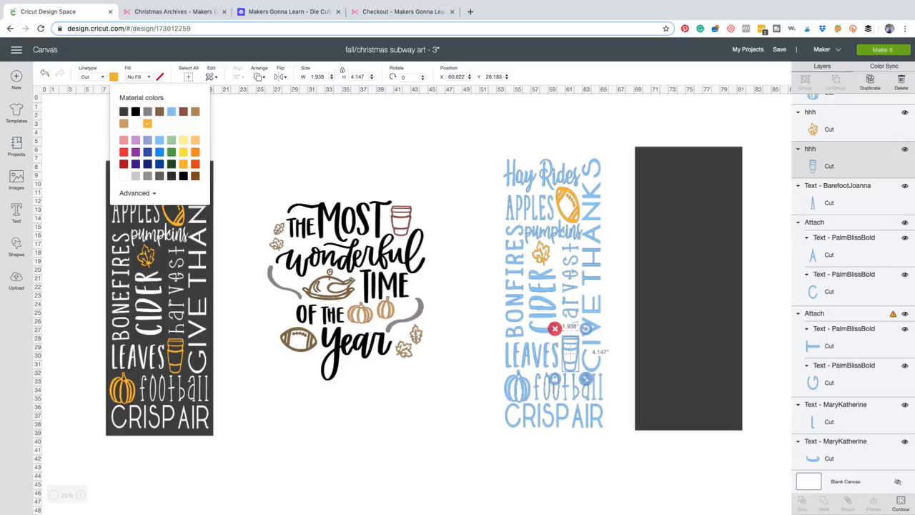
pyautogui.click(517, 388)
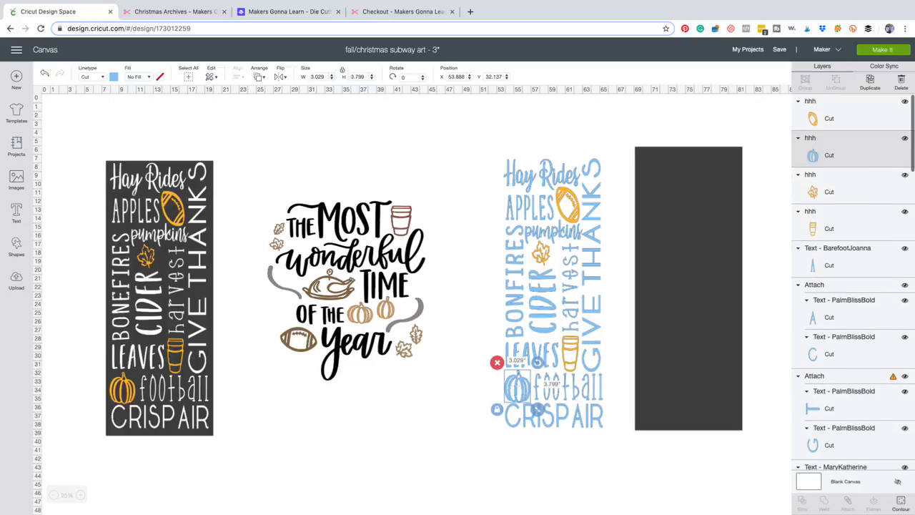
pyautogui.click(114, 77)
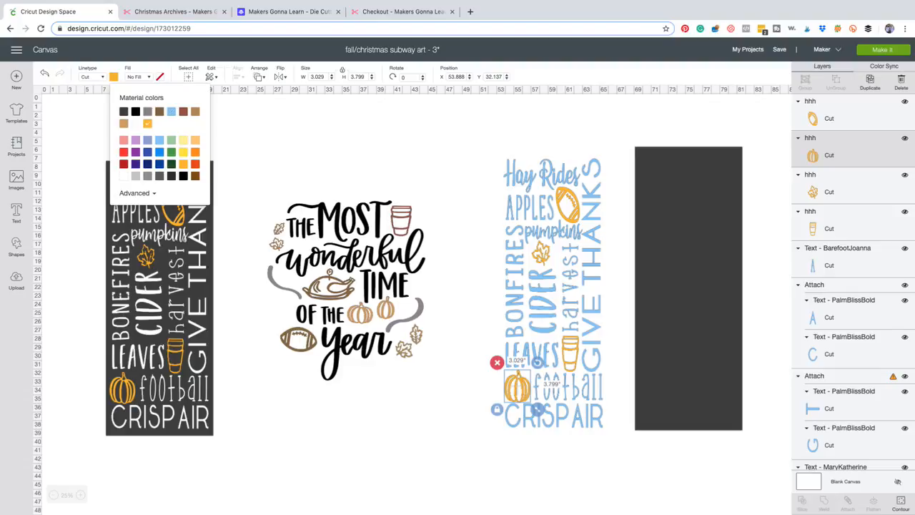
pyautogui.click(300, 149)
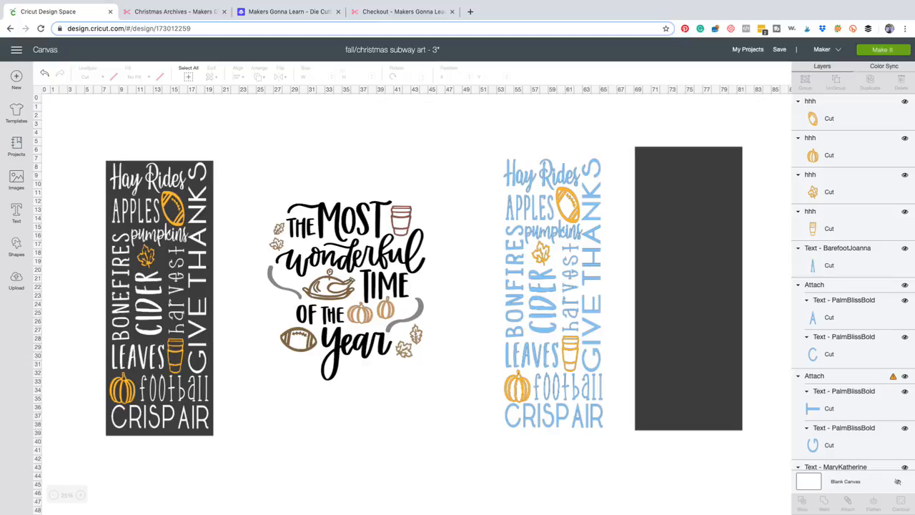
# Select all the blue words of the fall design, leaving out the yellow-orange icons, and attach them together.
pyautogui.click(554, 415)
pyautogui.keyDown('shift'); pyautogui.click(568, 387); pyautogui.keyUp('shift')
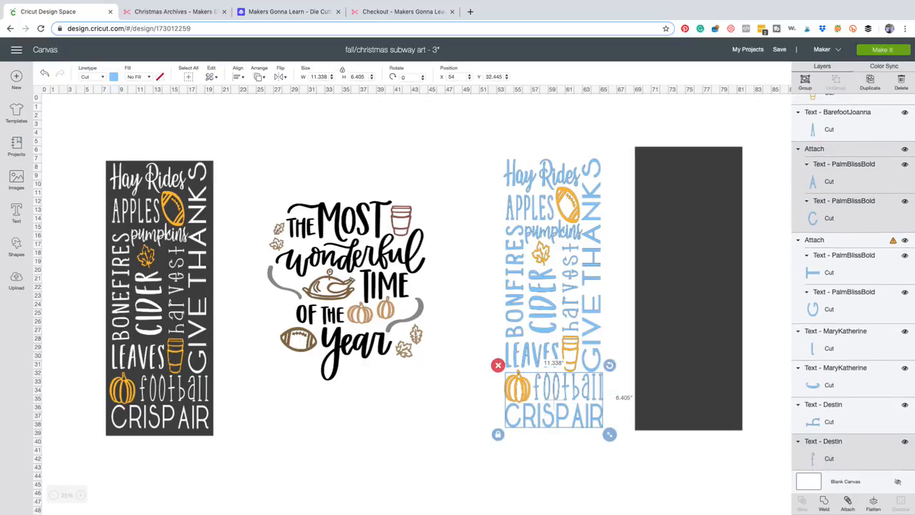
pyautogui.keyDown('shift'); pyautogui.click(533, 355); pyautogui.keyUp('shift')
pyautogui.keyDown('shift'); pyautogui.click(591, 329); pyautogui.keyUp('shift')
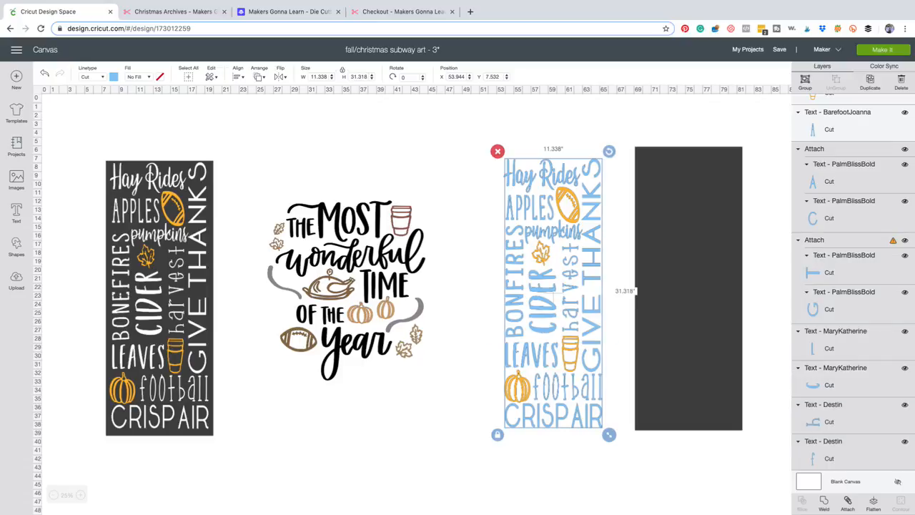
pyautogui.keyDown('shift'); pyautogui.click(838, 120); pyautogui.keyUp('shift')
pyautogui.scroll(1, 838, 121)
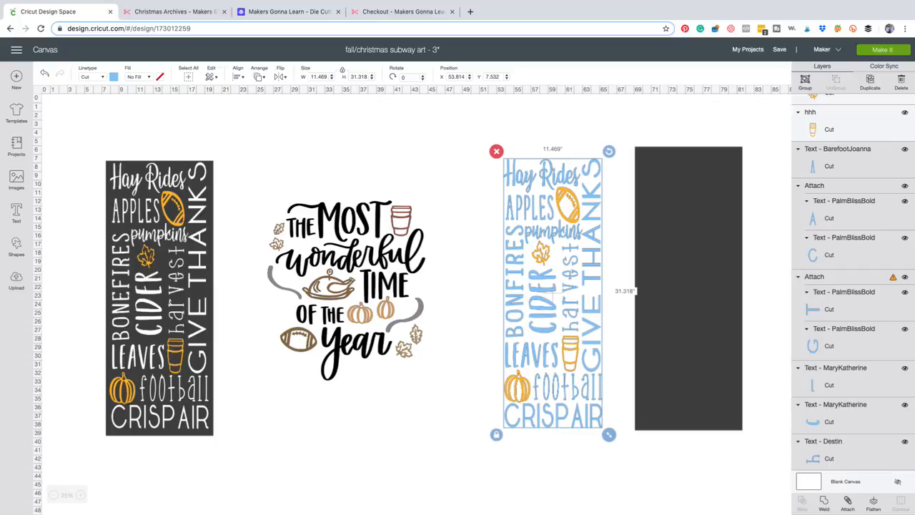
pyautogui.scroll(-10, 852, 280)
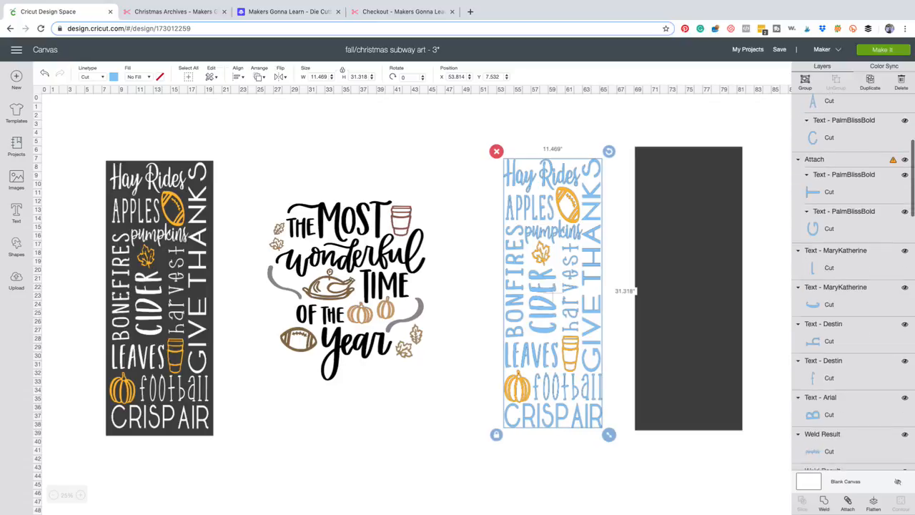
pyautogui.scroll(10, 853, 286)
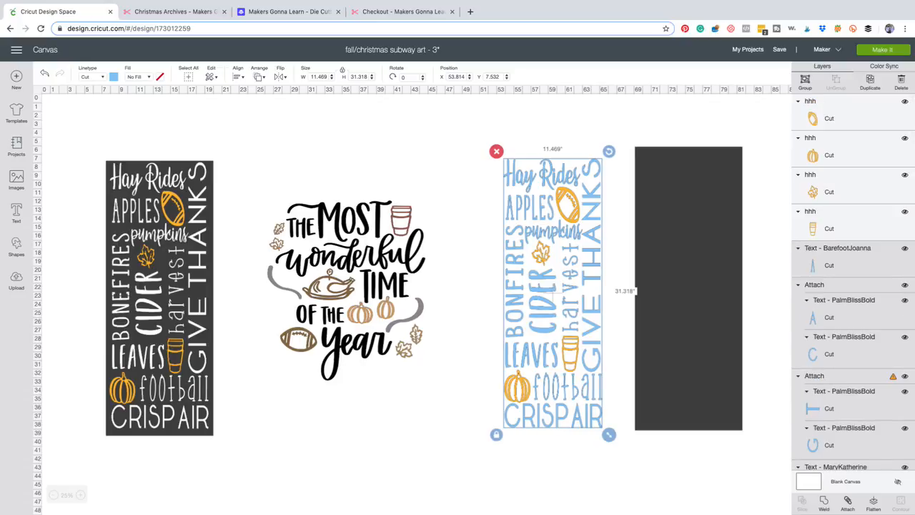
pyautogui.click(847, 503)
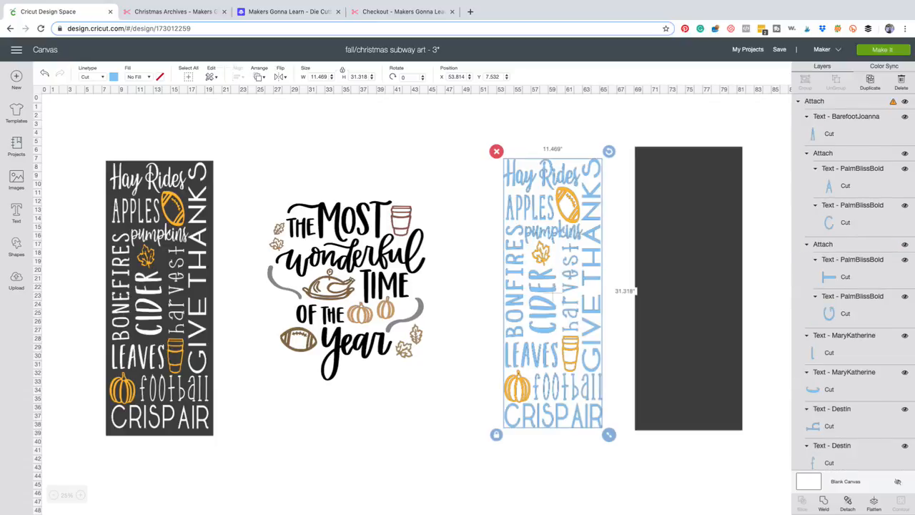
# Try moving the attached blue words as one piece, and undo the move.
pyautogui.press('Escape')
pyautogui.moveTo(553, 293); pyautogui.dragTo(520, 306)
pyautogui.press('super+z')
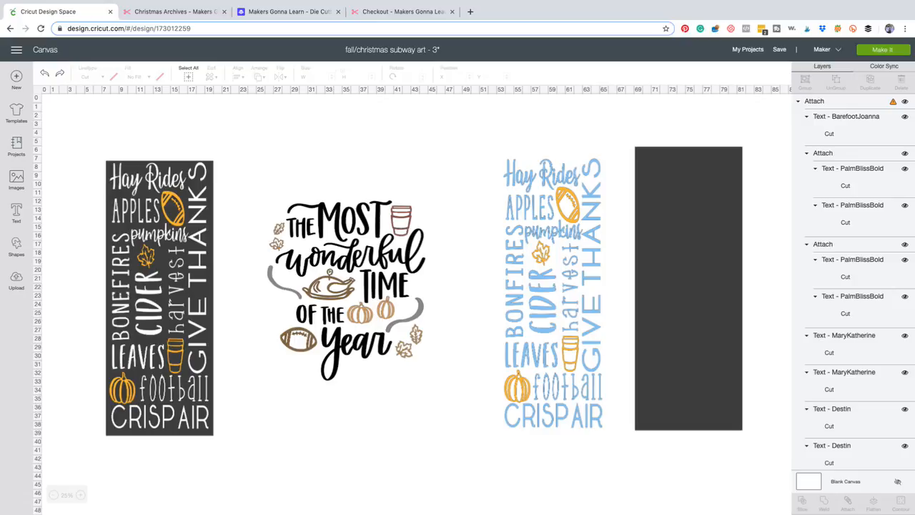
# Group the original fall sign's words, icons and dark background, and hide the group.
pyautogui.moveTo(220, 138); pyautogui.dragTo(94, 443)
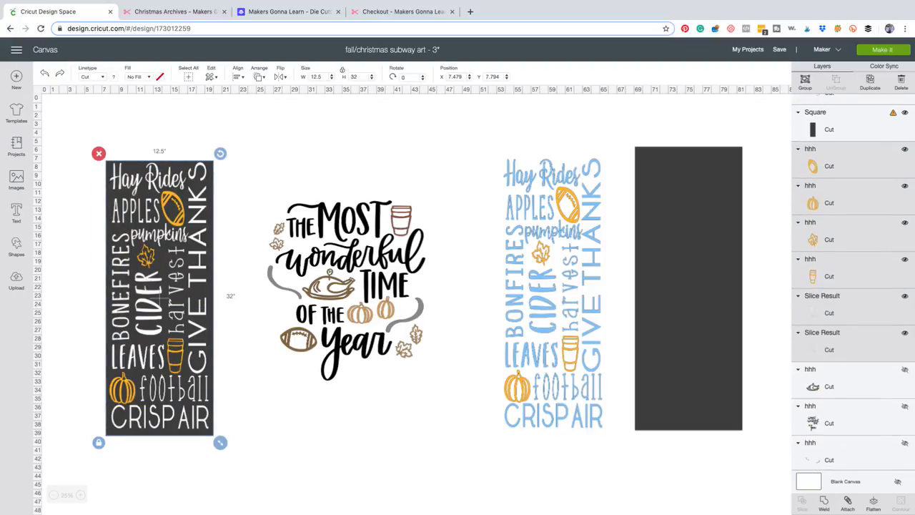
pyautogui.press('Delete')
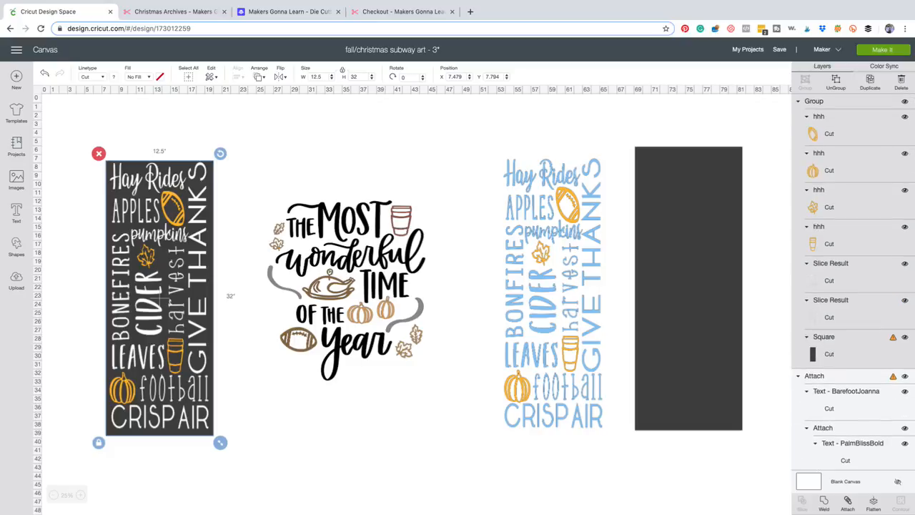
pyautogui.click(904, 102)
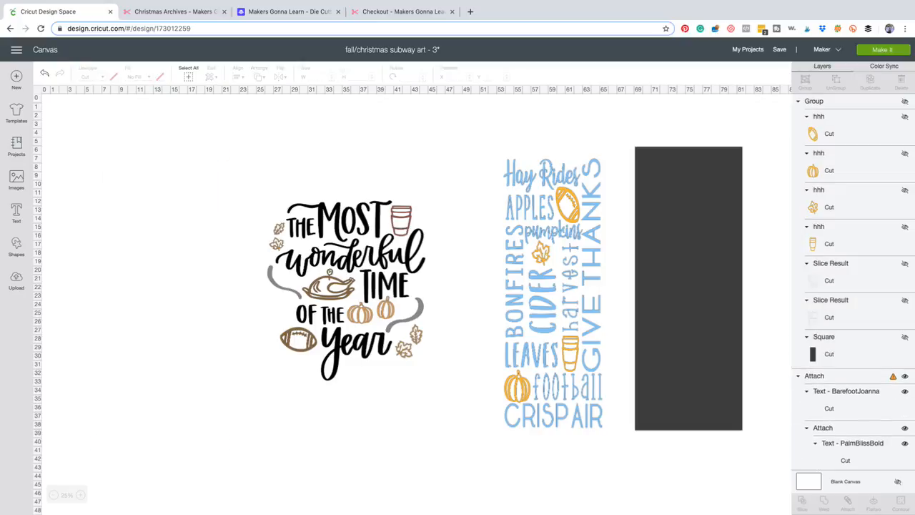
# Hide the small leaves in the "The Most Wonderful Time of the Year" design, and group and hide its remaining pieces.
pyautogui.click(403, 348)
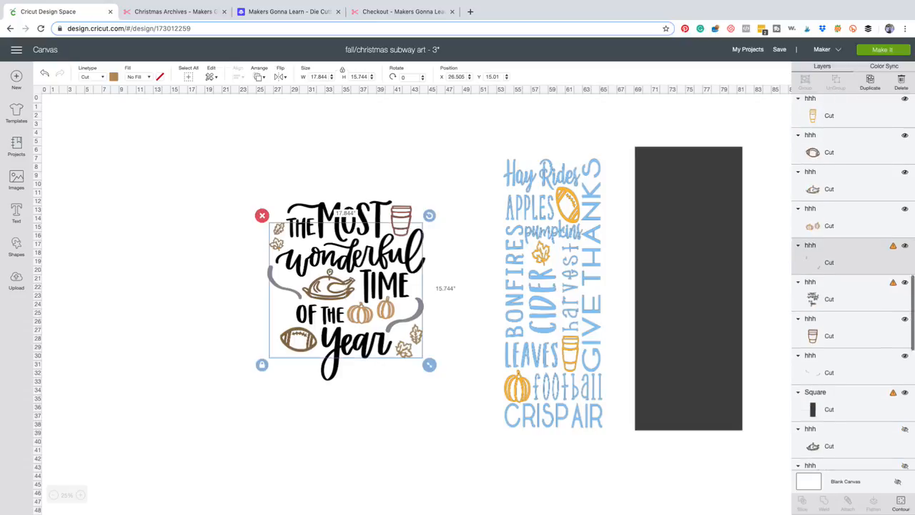
pyautogui.click(904, 149)
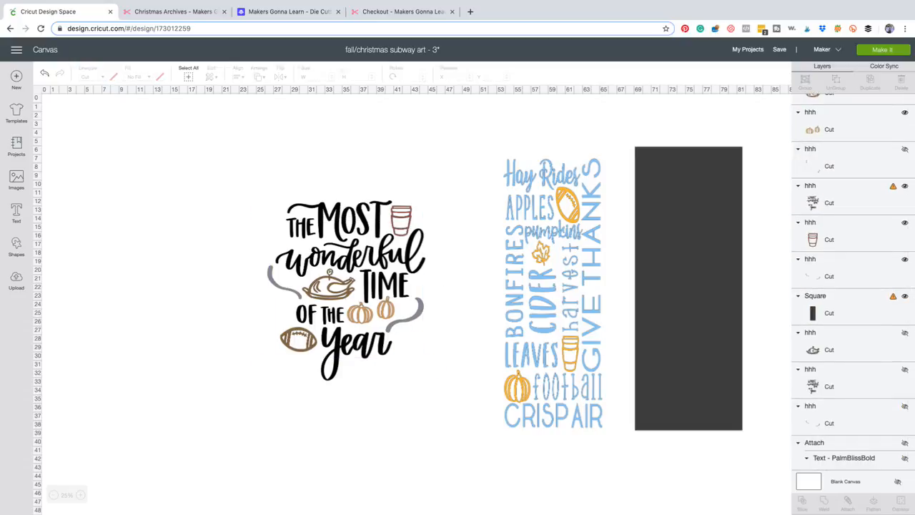
pyautogui.moveTo(243, 140); pyautogui.dragTo(430, 398)
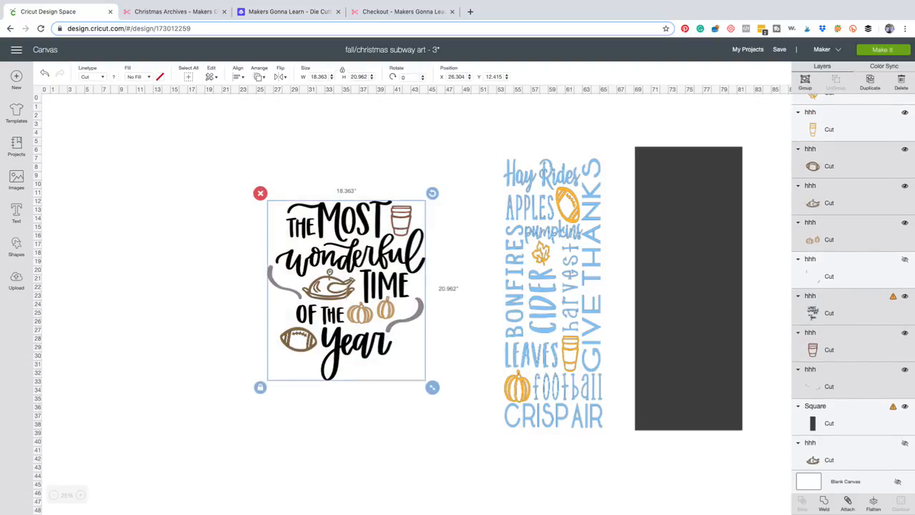
pyautogui.press('super+g')
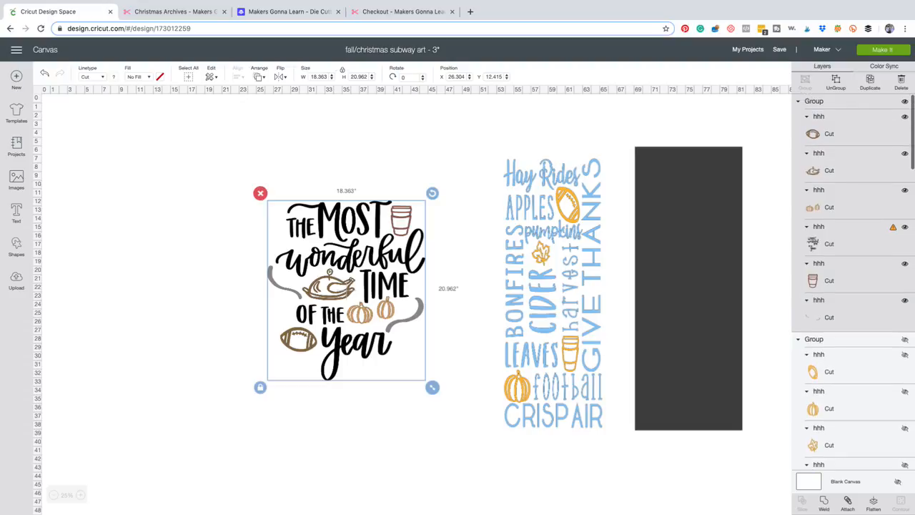
pyautogui.click(904, 102)
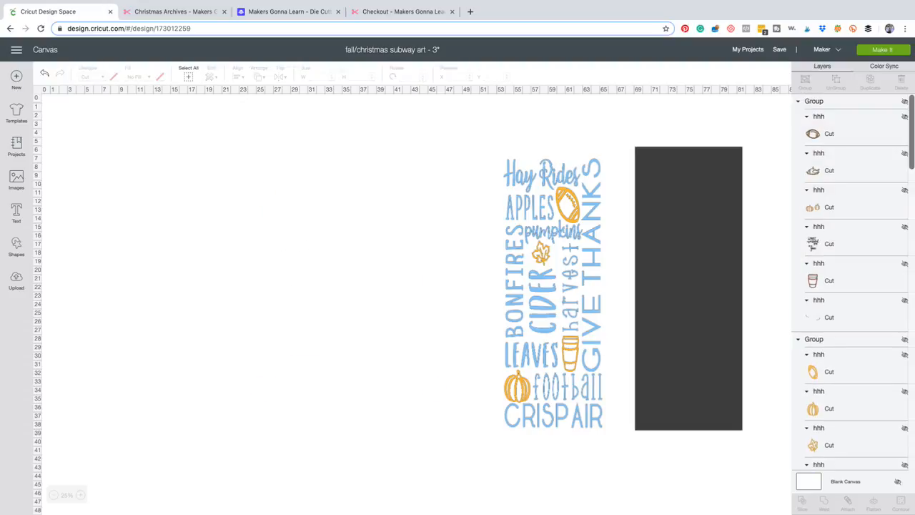
# Move the 12.5 by 33 inch dark rectangle behind the blue fall design, at about X 53.39 and Y 6.83.
pyautogui.moveTo(684, 287); pyautogui.dragTo(552, 293)
pyautogui.press('Escape')
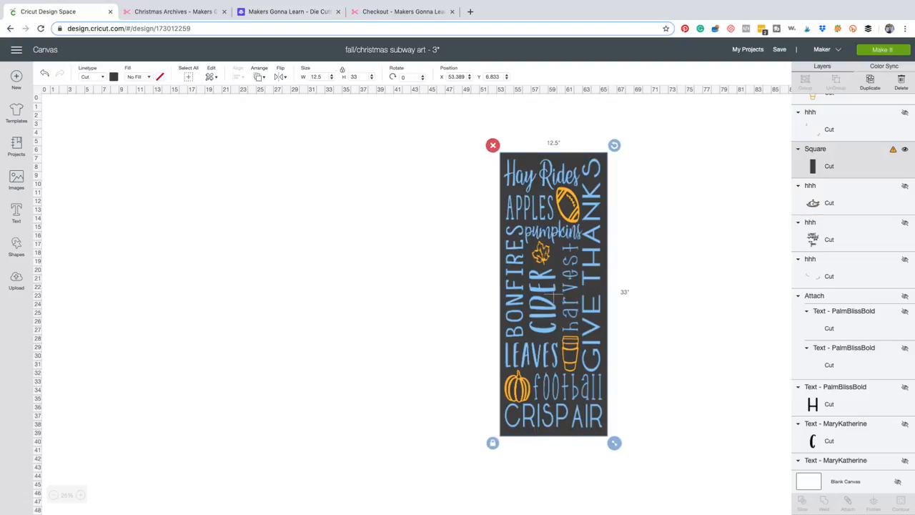
pyautogui.press('Escape')
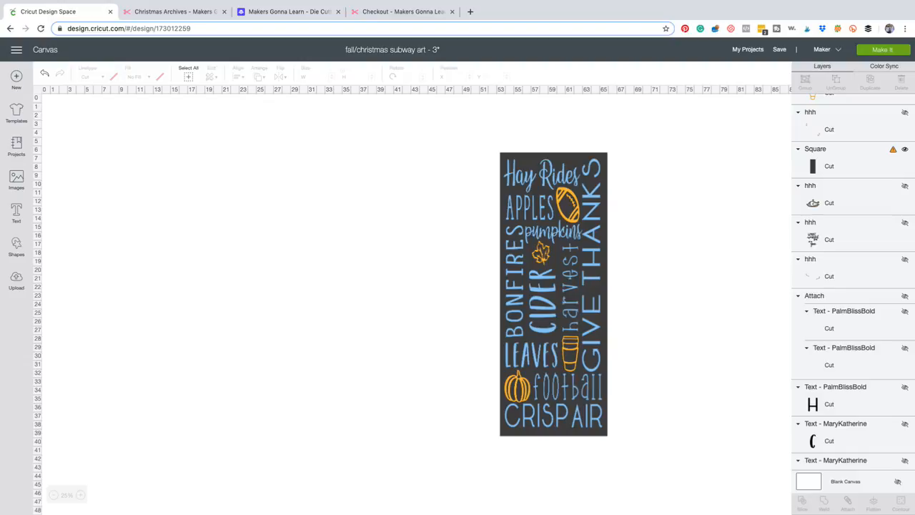
# Move the attached blue words off the dark rectangle to its left, at about X 39.48 and Y 7.98.
pyautogui.click(551, 293)
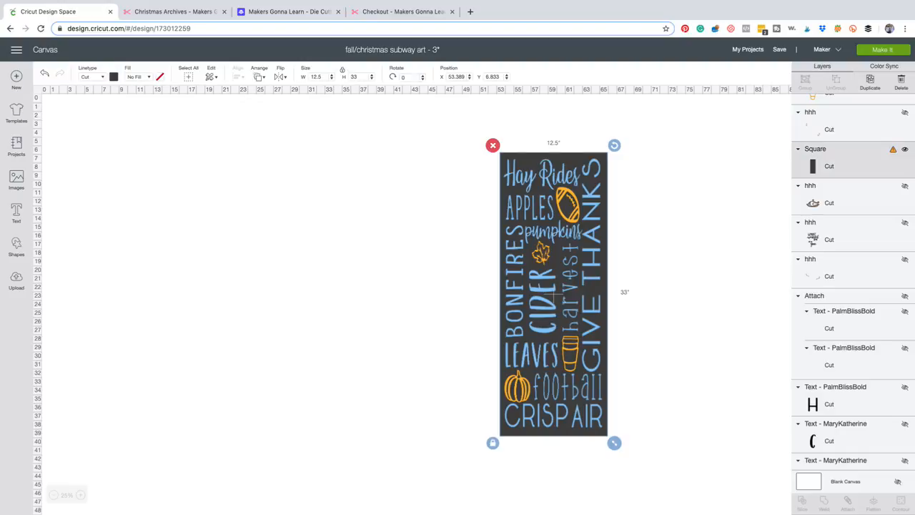
pyautogui.moveTo(552, 293); pyautogui.dragTo(428, 295)
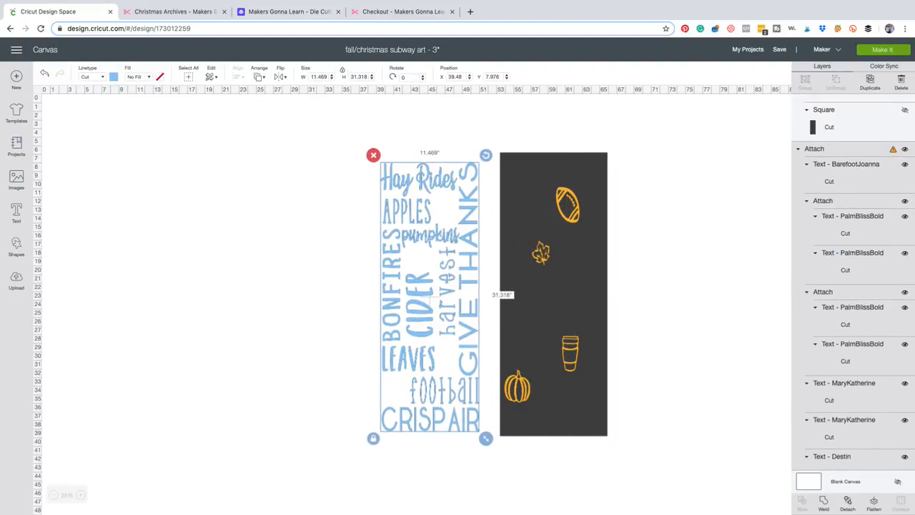
pyautogui.press('Escape')
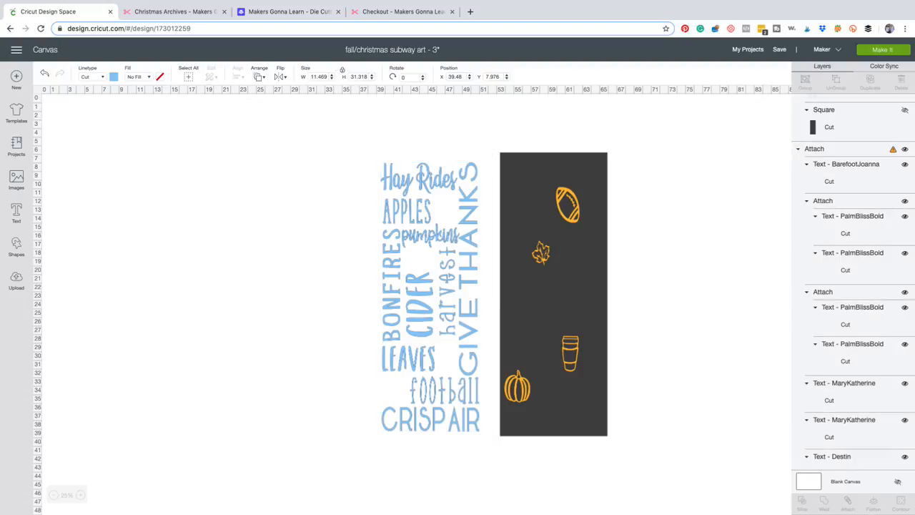
# Weld a pasted copy of the attached words and place it left of the original, at about X 24.20 and Y 8.09.
pyautogui.press('super+v')
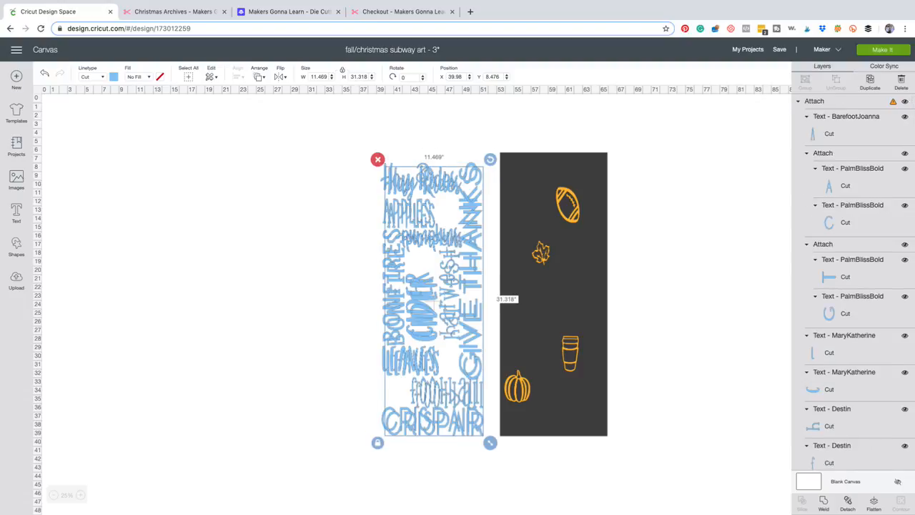
pyautogui.moveTo(433, 300); pyautogui.dragTo(276, 284)
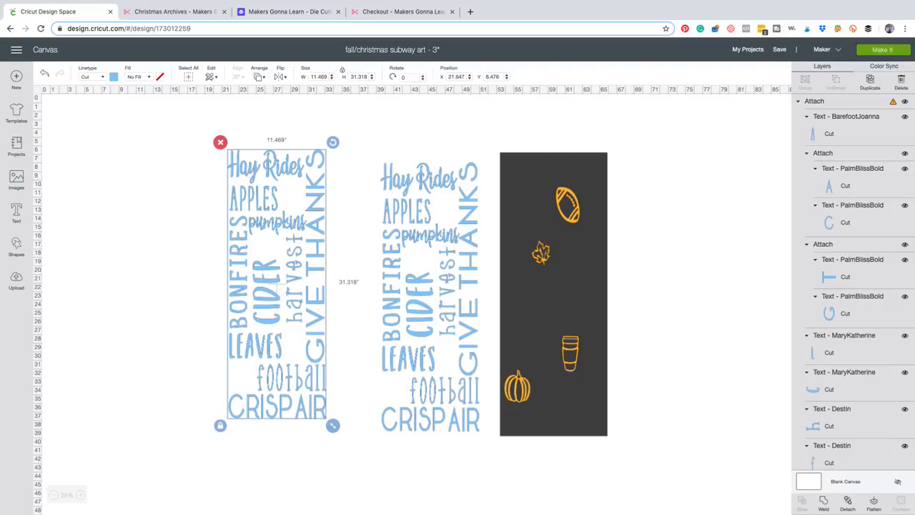
pyautogui.click(823, 502)
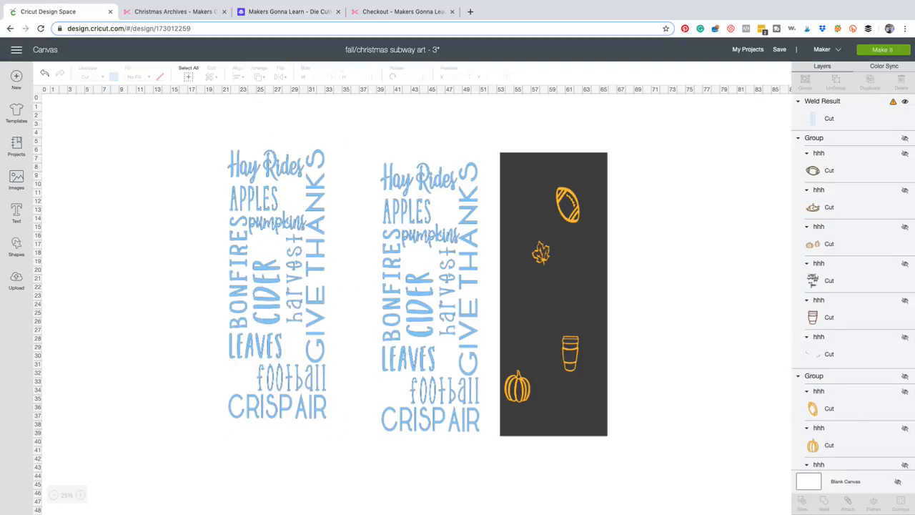
pyautogui.moveTo(277, 284); pyautogui.dragTo(299, 297)
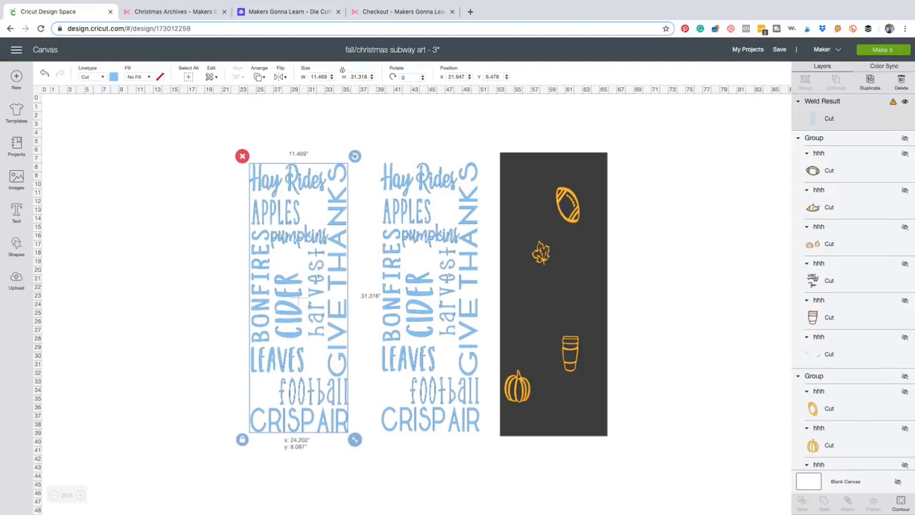
pyautogui.press('Escape')
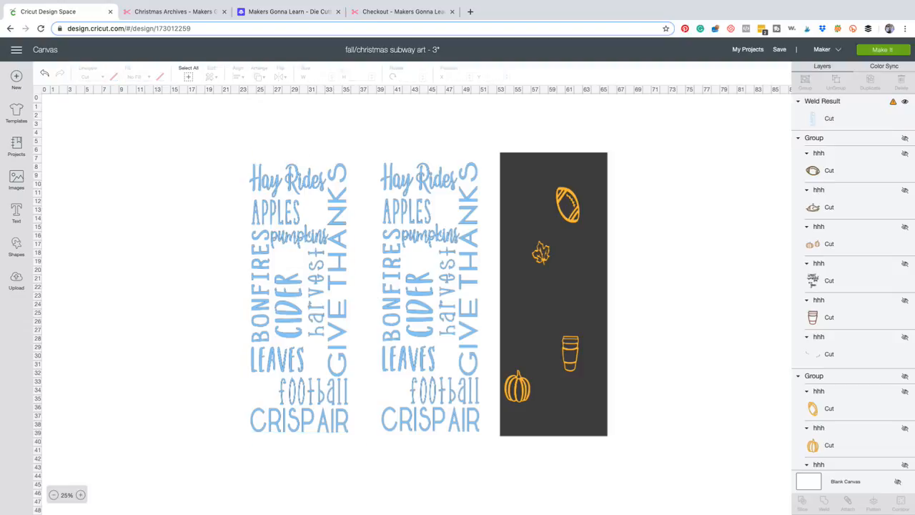
# Move the welded copy of the words farther left, to about X 11.61 and Y 7.75.
pyautogui.click(80, 494)
pyautogui.click(80, 495)
pyautogui.scroll(-5, 416, 304)
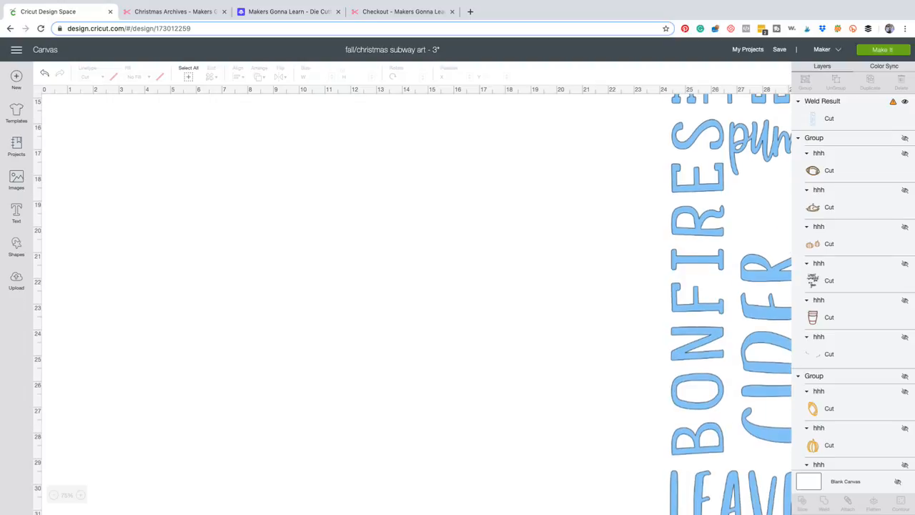
pyautogui.moveTo(789, 322); pyautogui.dragTo(488, 314)
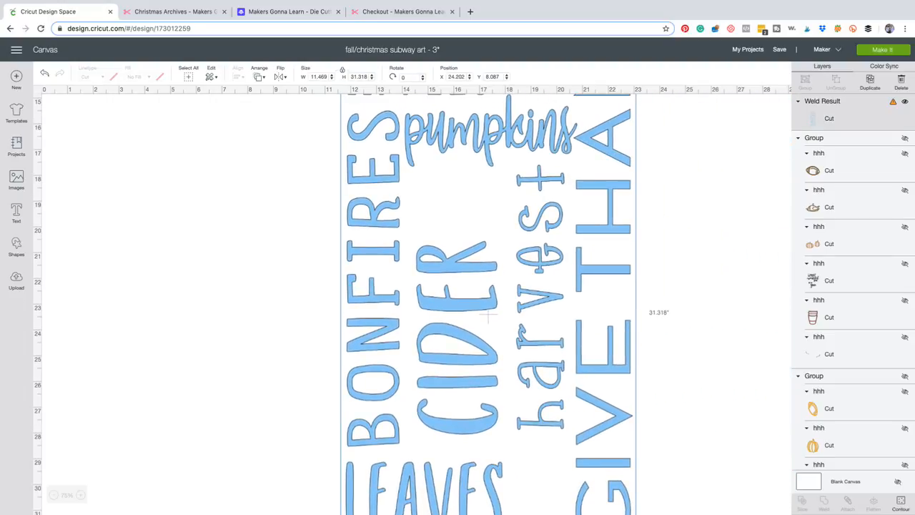
pyautogui.click(488, 315)
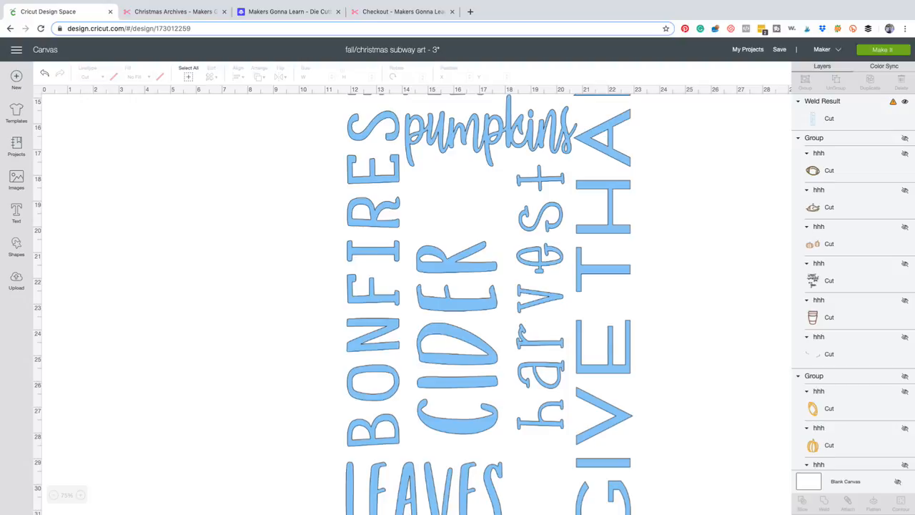
pyautogui.click(488, 313)
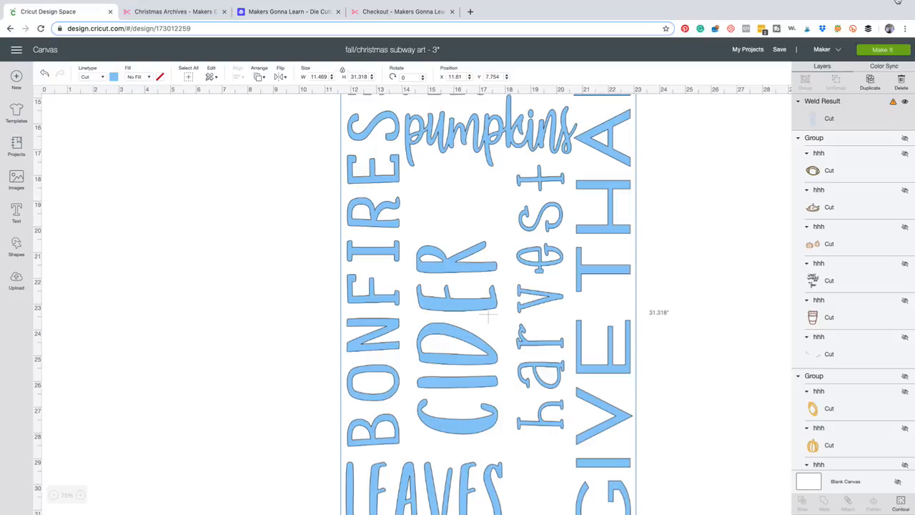
# Use Contour on the welded copy to hide every letter of the vertical word BONFIRES.
pyautogui.click(900, 503)
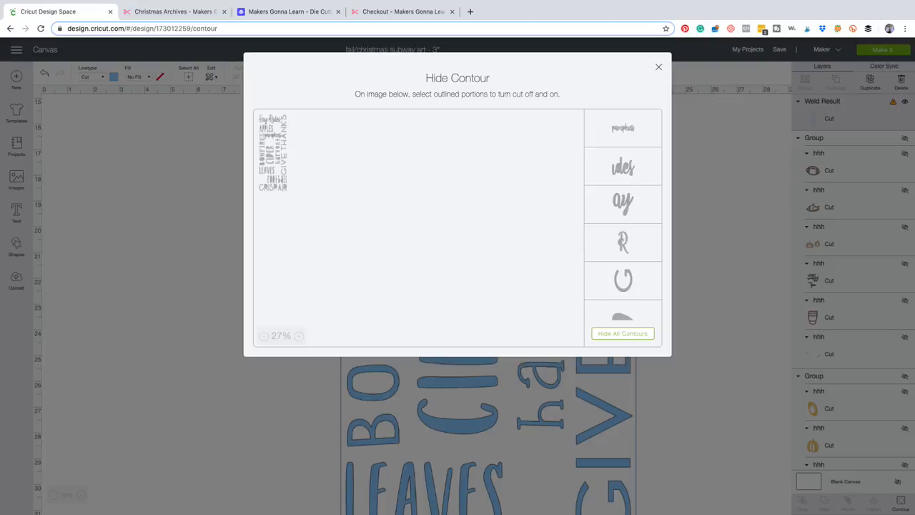
pyautogui.click(299, 336)
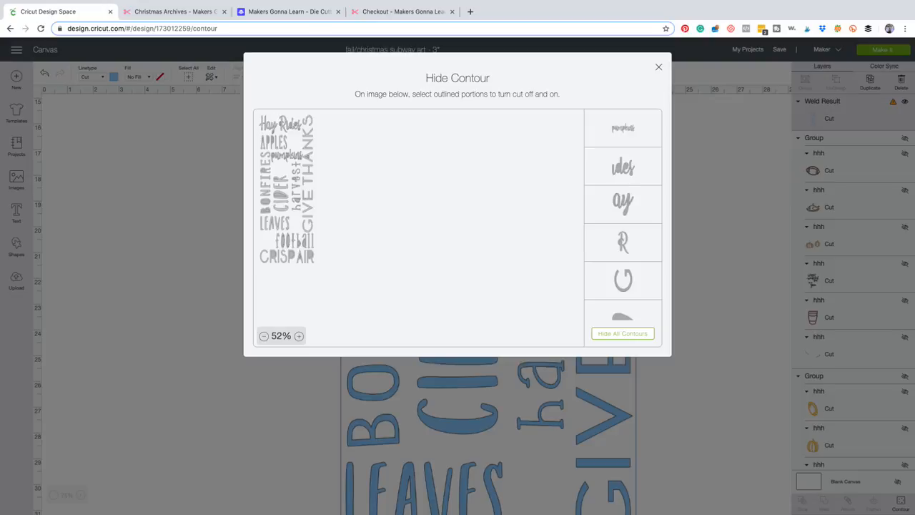
pyautogui.click(299, 336)
pyautogui.click(299, 335)
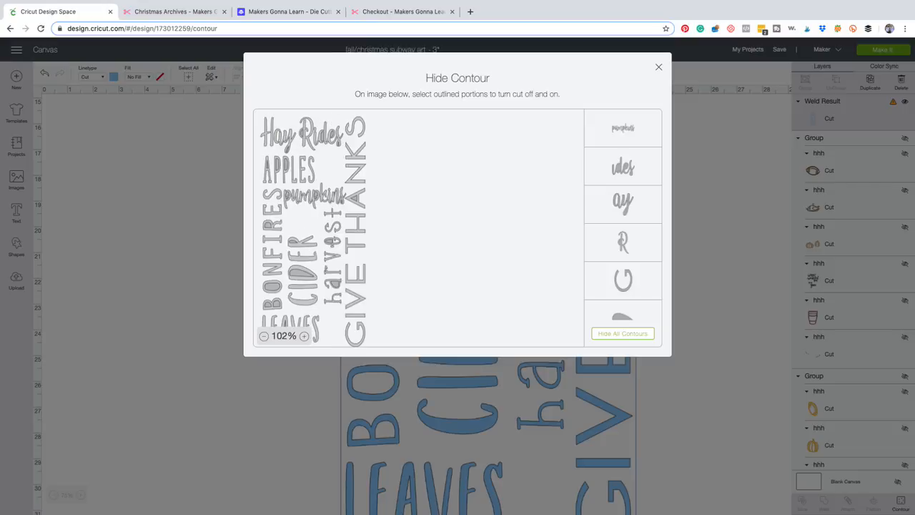
pyautogui.click(304, 336)
pyautogui.scroll(-2, 313, 289)
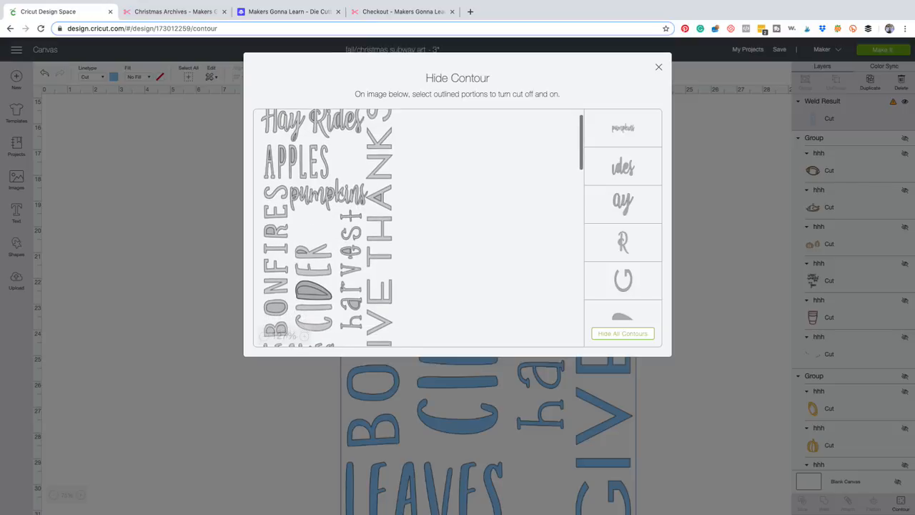
pyautogui.scroll(-4, 314, 295)
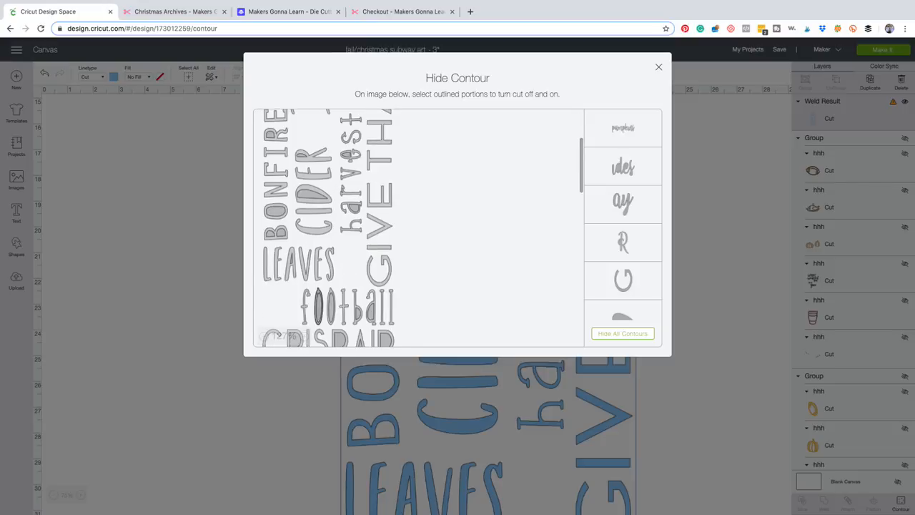
pyautogui.scroll(4, 311, 308)
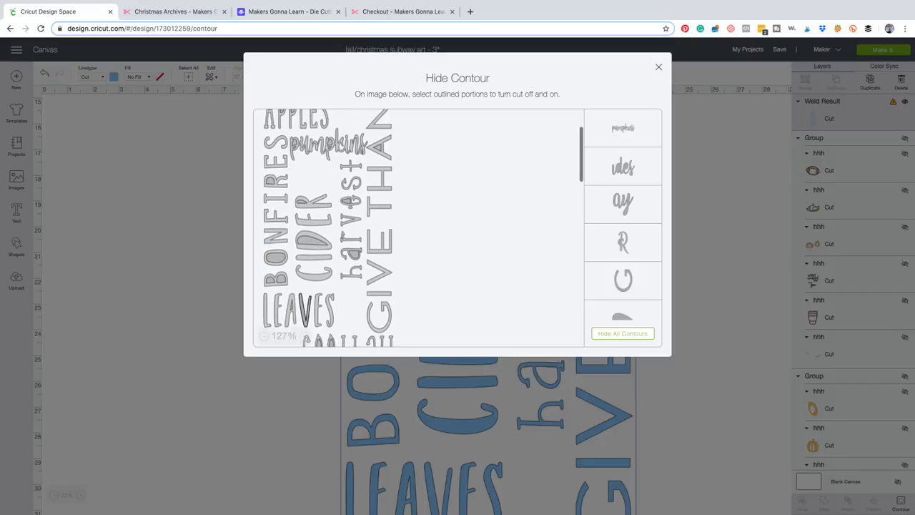
pyautogui.click(304, 335)
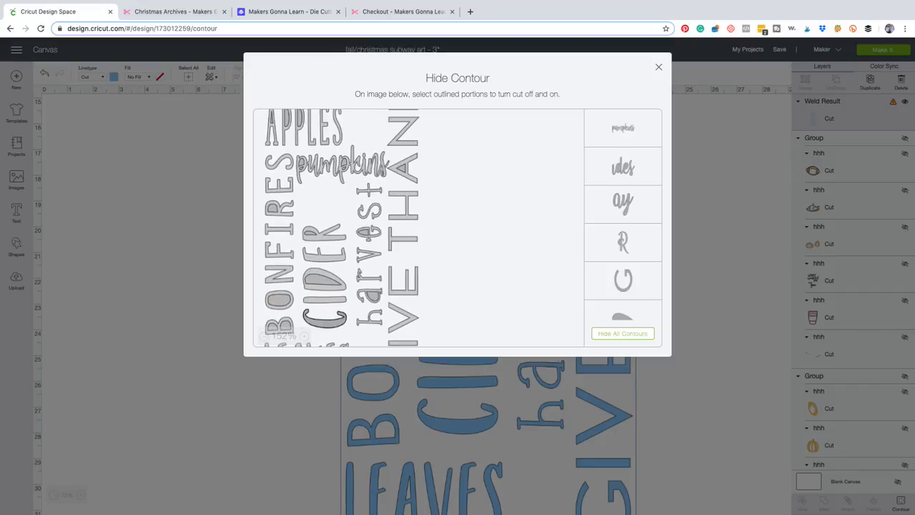
pyautogui.scroll(-1, 322, 271)
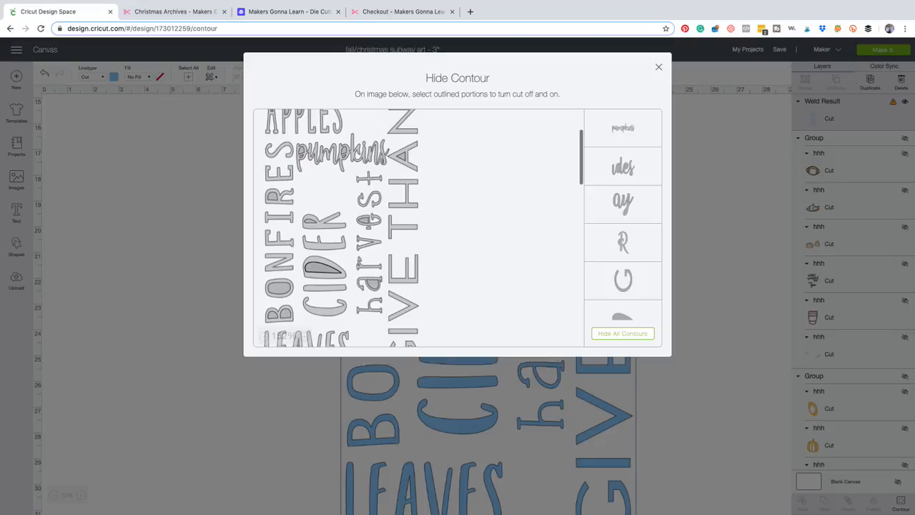
pyautogui.click(279, 316)
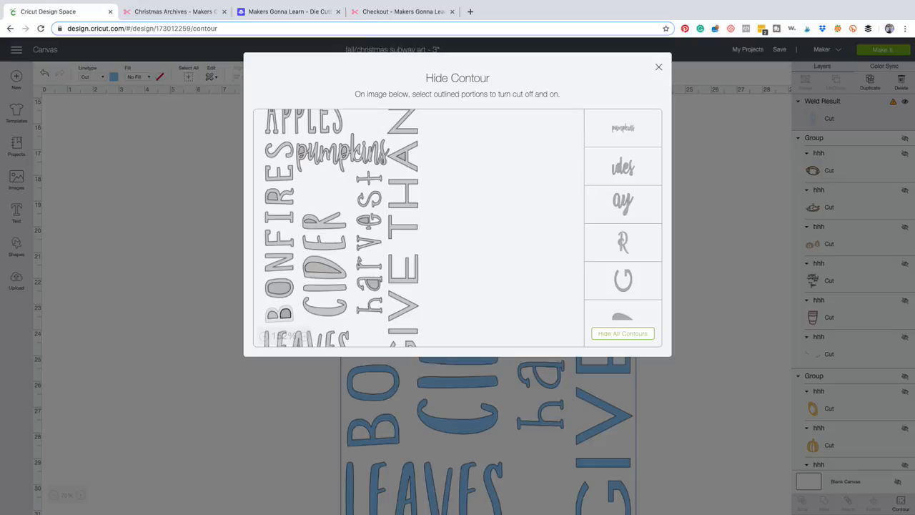
pyautogui.click(285, 314)
pyautogui.click(273, 315)
pyautogui.click(279, 288)
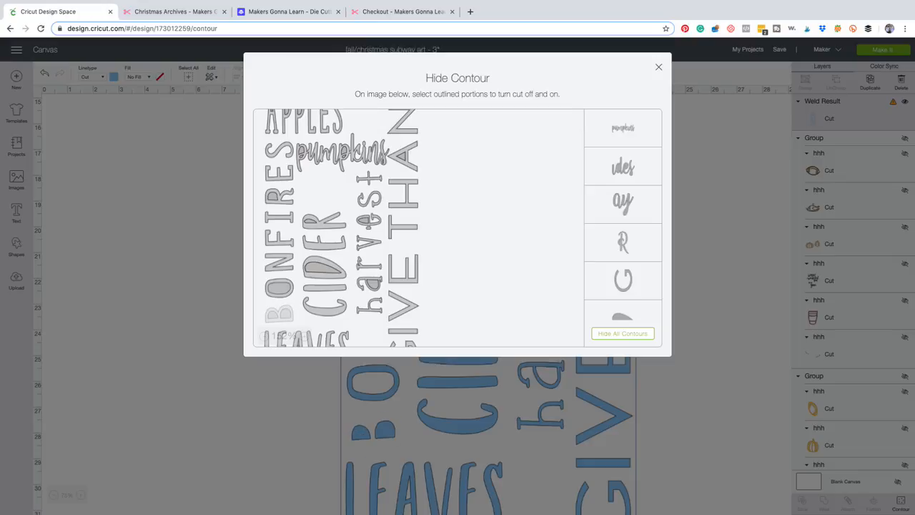
pyautogui.click(279, 262)
pyautogui.click(278, 238)
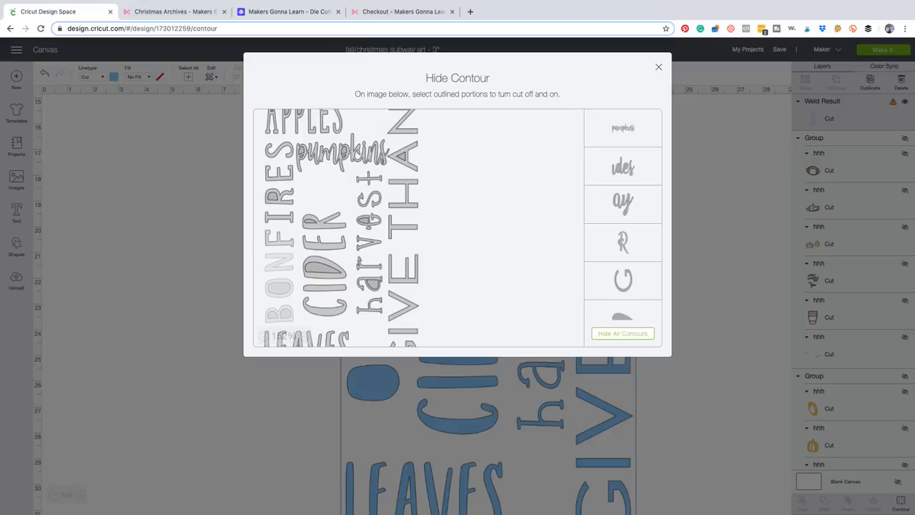
pyautogui.click(278, 217)
pyautogui.click(272, 196)
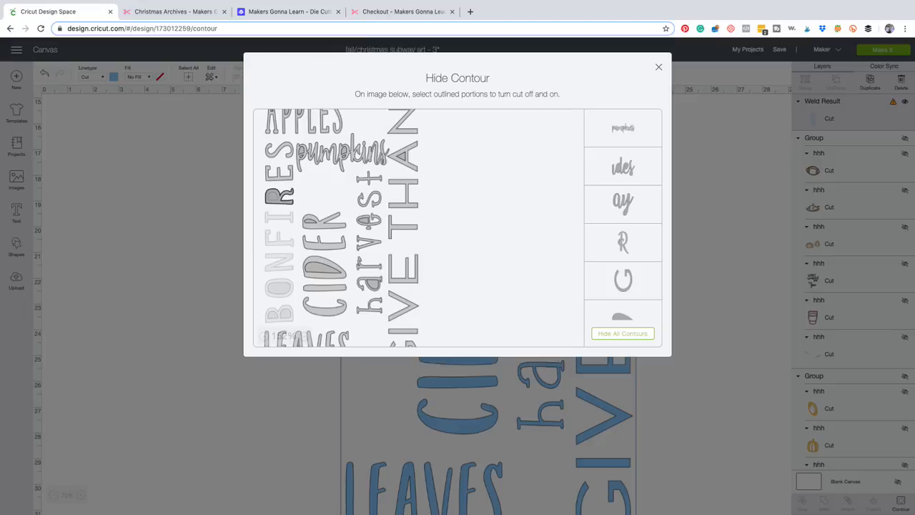
pyautogui.click(279, 196)
pyautogui.click(279, 172)
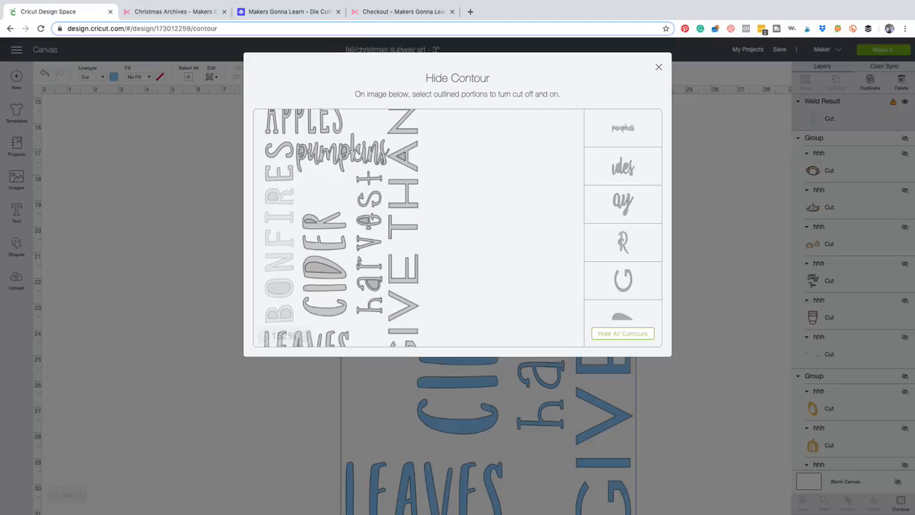
pyautogui.click(278, 150)
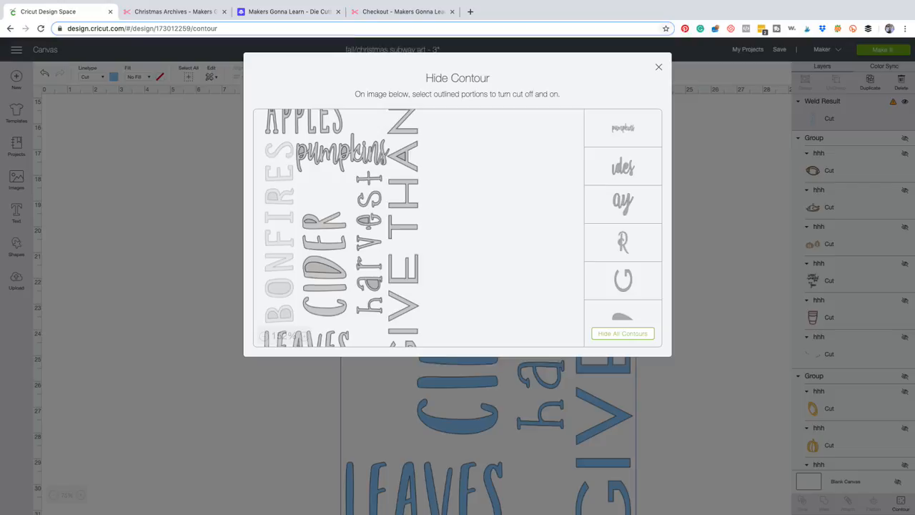
pyautogui.click(659, 68)
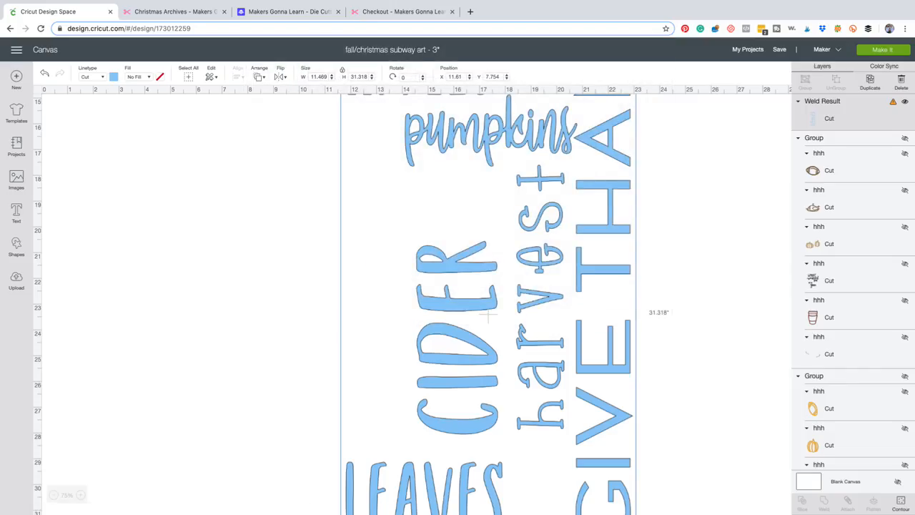
# Delete the welded copy of the words from the canvas.
pyautogui.click(54, 495)
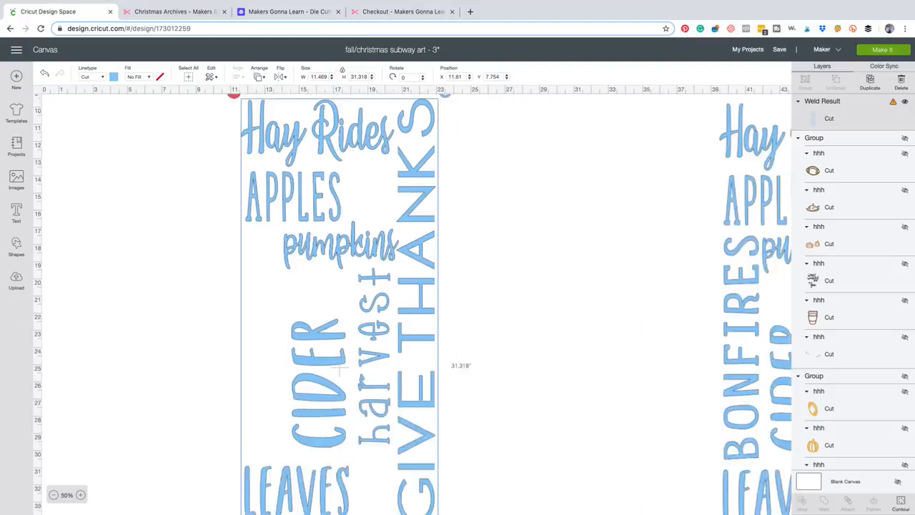
pyautogui.scroll(1, 413, 303)
pyautogui.click(54, 495)
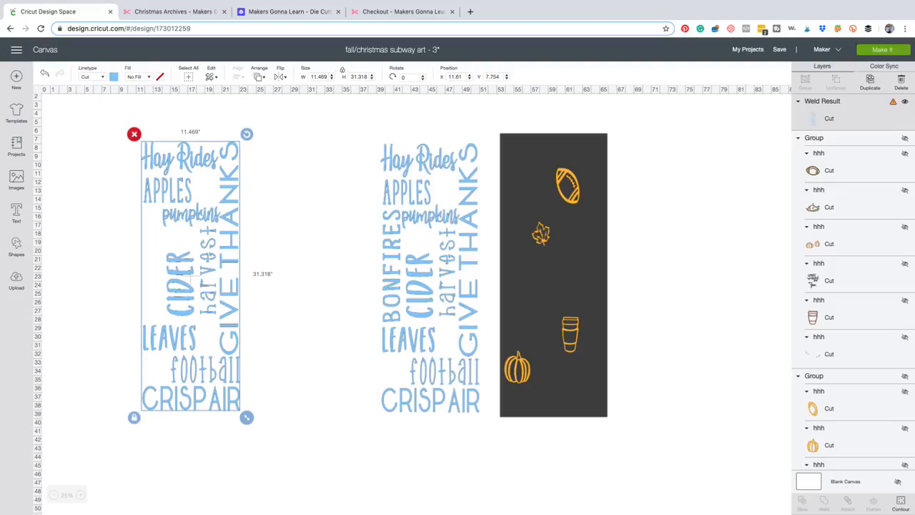
pyautogui.click(134, 134)
# Move the attached blue words back onto the dark rectangle, at about X 53.81 and Y 7.53.
pyautogui.moveTo(408, 202); pyautogui.dragTo(589, 195)
pyautogui.moveTo(551, 281); pyautogui.dragTo(553, 275)
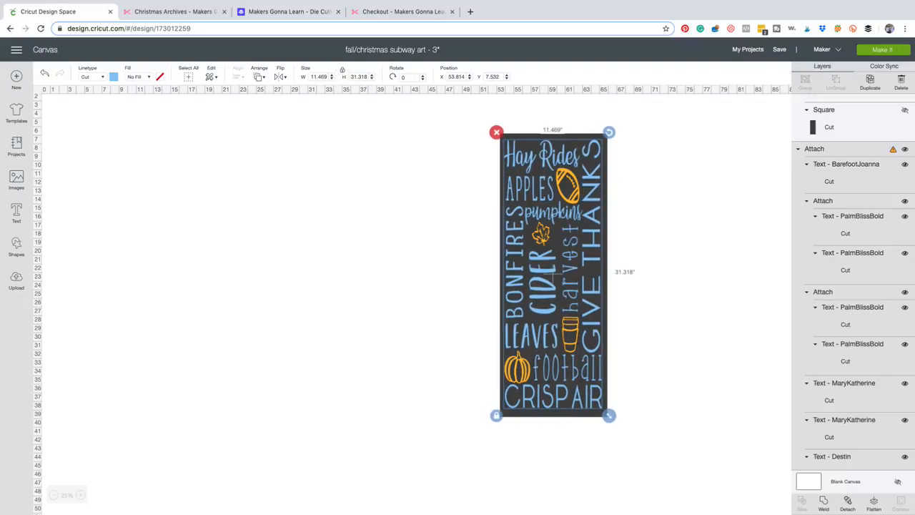
pyautogui.click(668, 286)
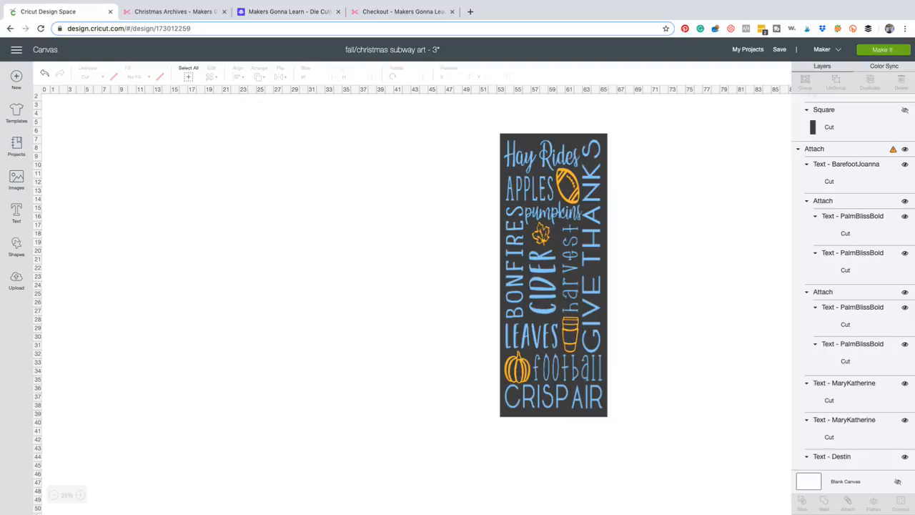
# Show the hidden group containing the "The Most Wonderful Time of the Year" design again.
pyautogui.click(554, 275)
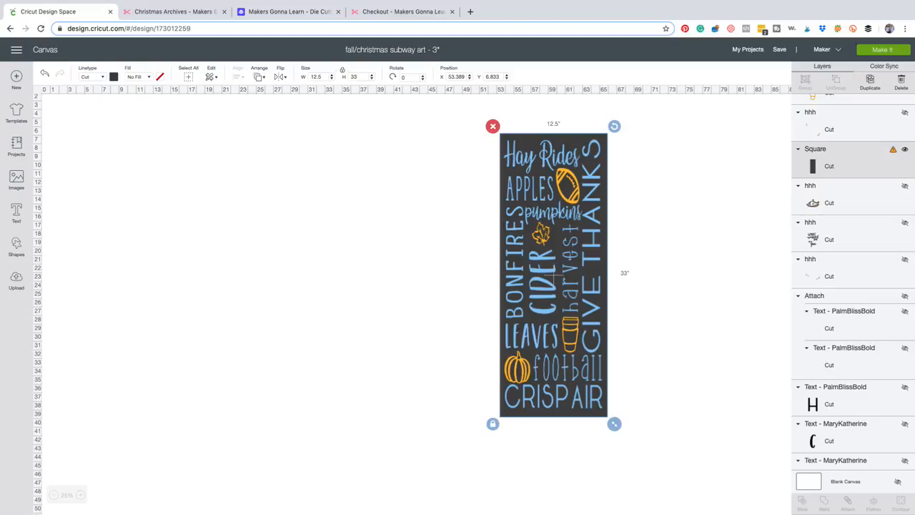
pyautogui.scroll(6, 853, 282)
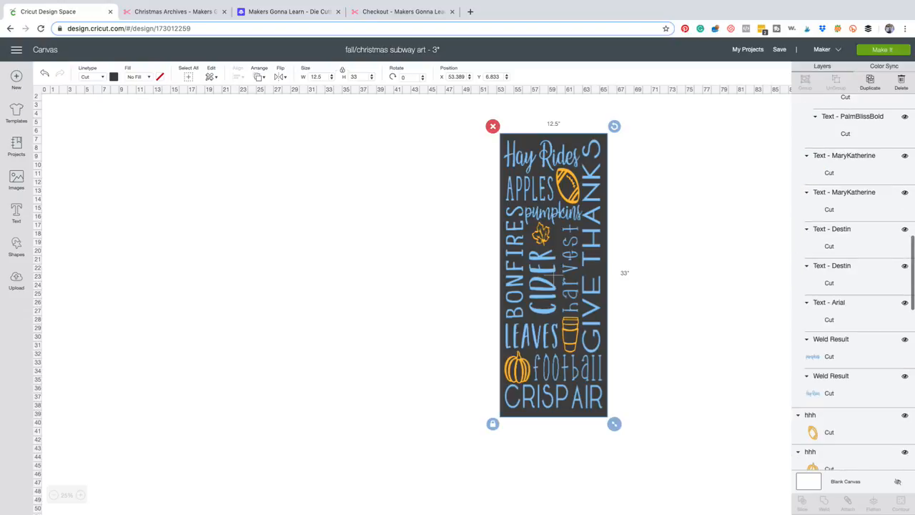
pyautogui.scroll(-6, 852, 285)
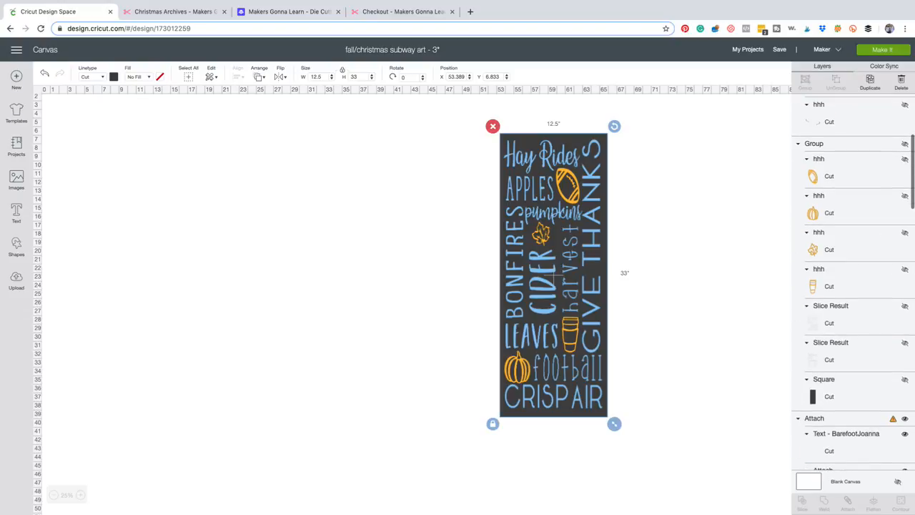
pyautogui.click(904, 144)
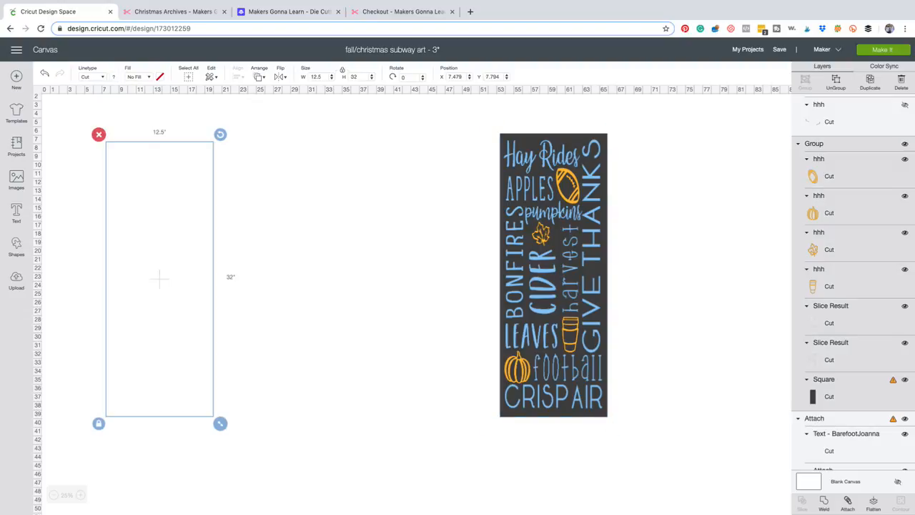
pyautogui.click(905, 143)
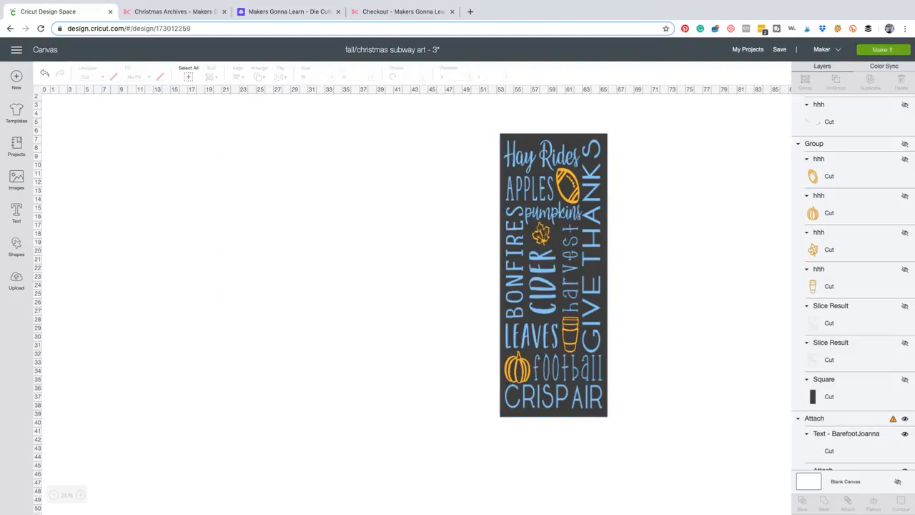
pyautogui.scroll(5, 853, 282)
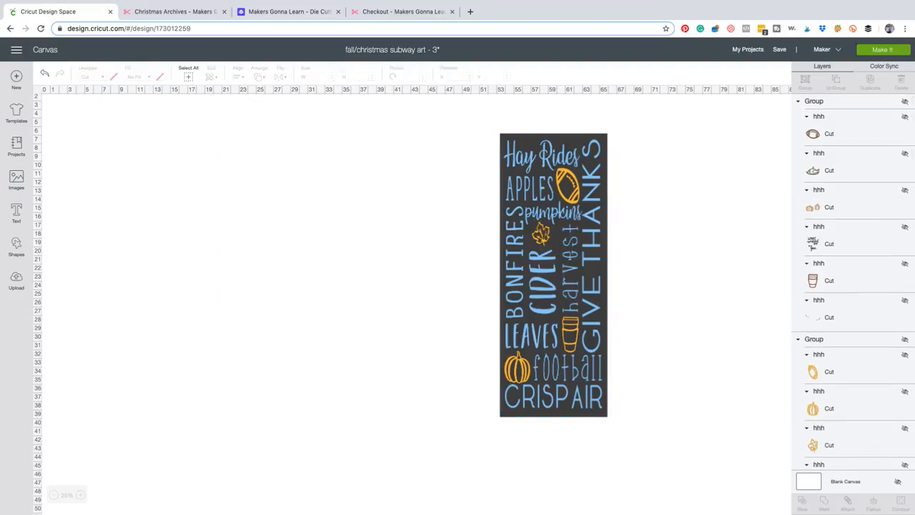
pyautogui.click(905, 101)
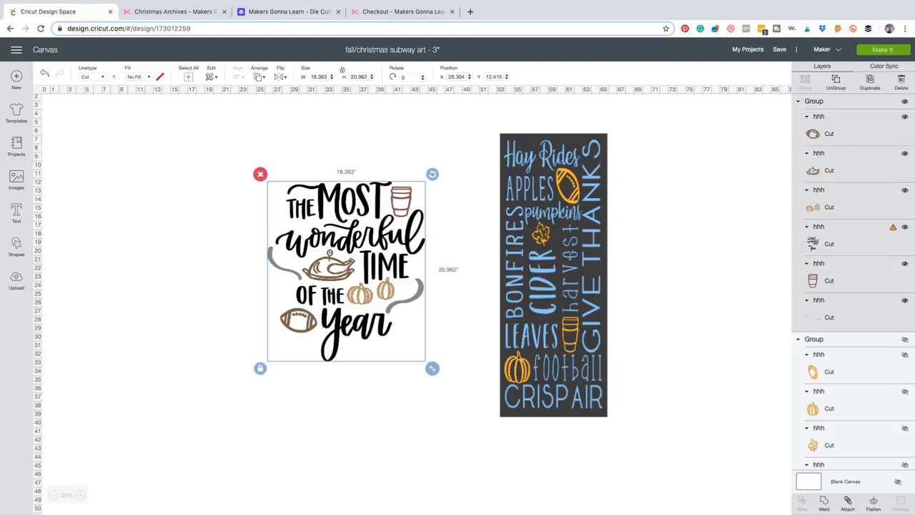
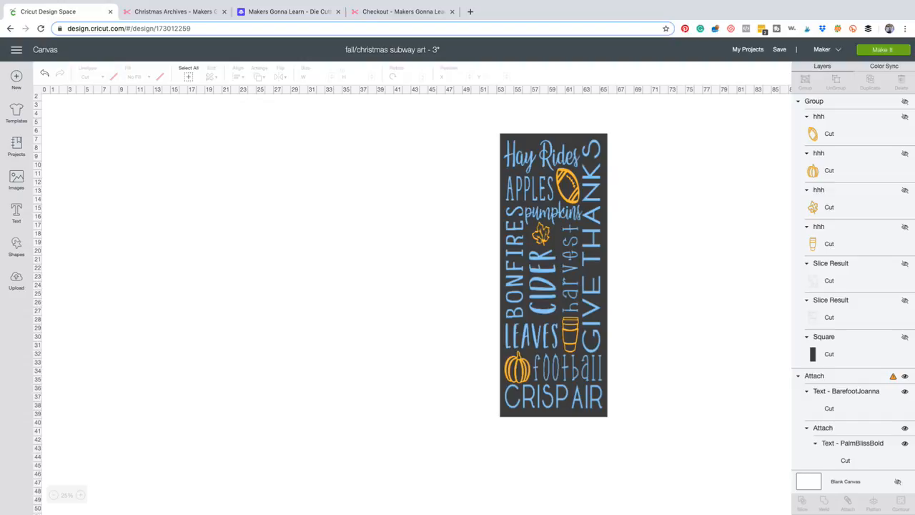
# Remove the dark background rectangle from behind the attached words and orange icons.
pyautogui.click(550, 271)
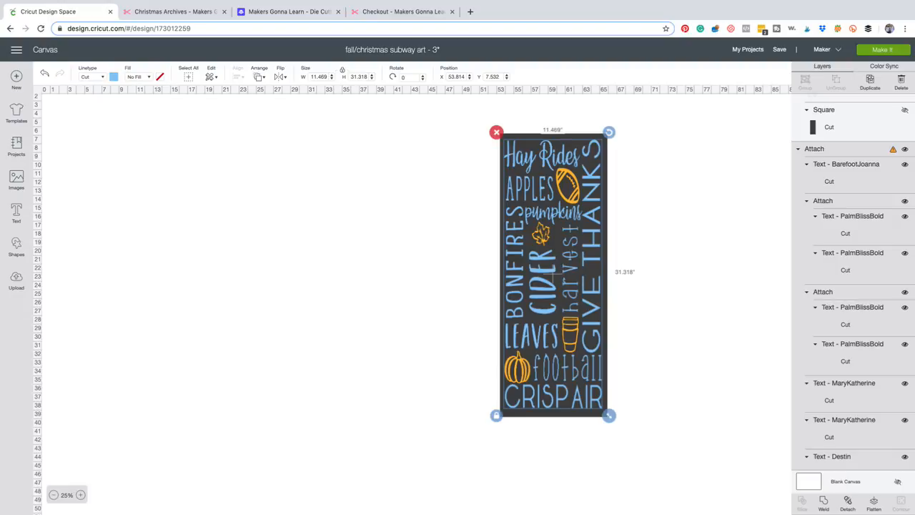
pyautogui.click(81, 494)
pyautogui.scroll(-2, 187, 322)
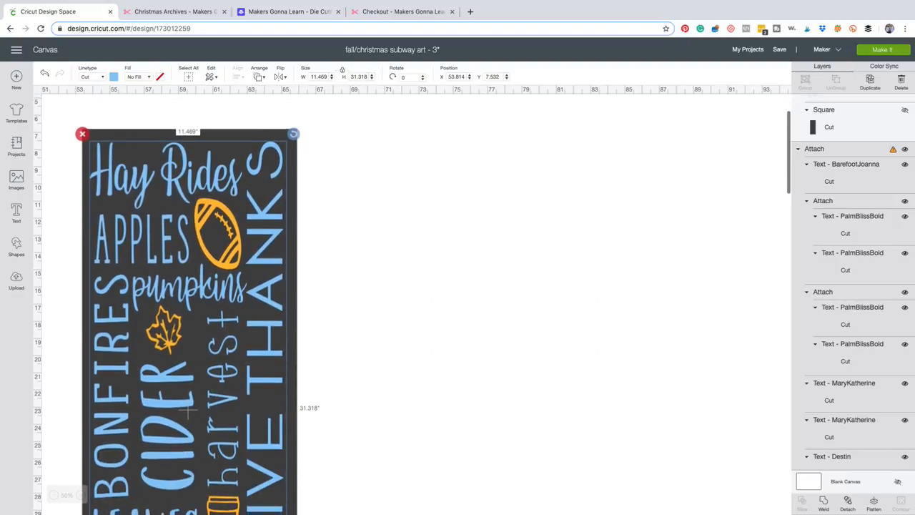
pyautogui.scroll(-4, 187, 307)
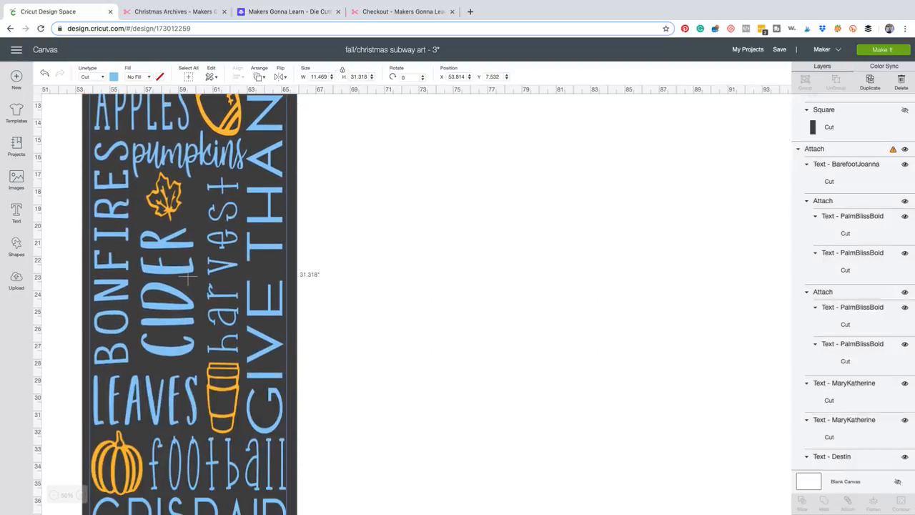
pyautogui.moveTo(188, 277); pyautogui.dragTo(538, 401)
pyautogui.press('Delete')
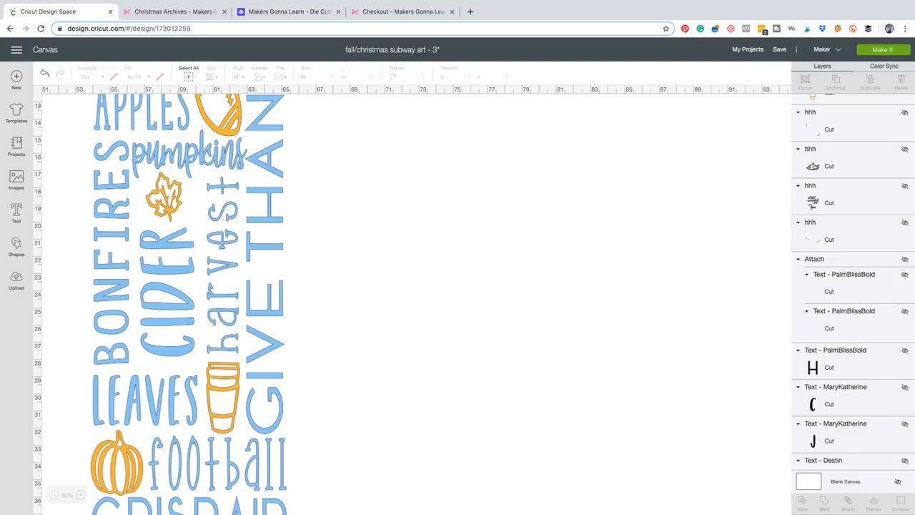
# Change the colour of the attached blue words to black.
pyautogui.click(188, 210)
pyautogui.scroll(-2, 188, 209)
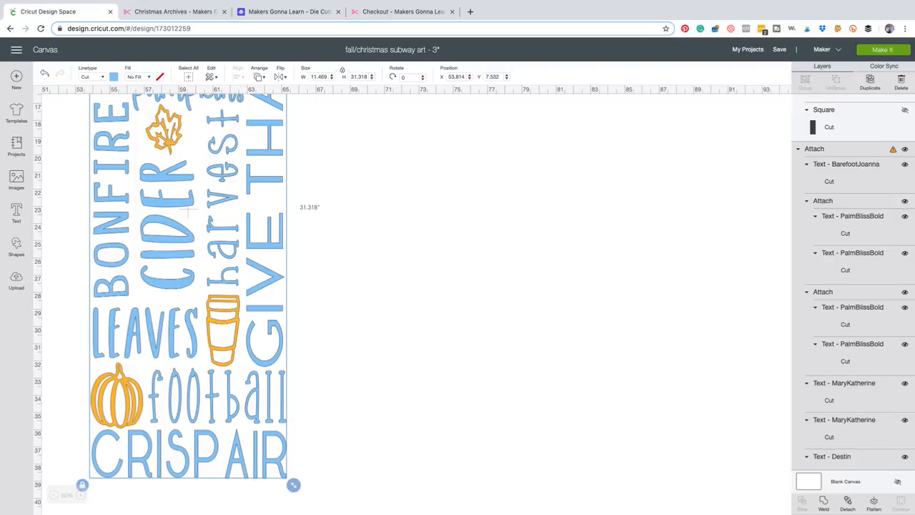
pyautogui.scroll(4, 852, 286)
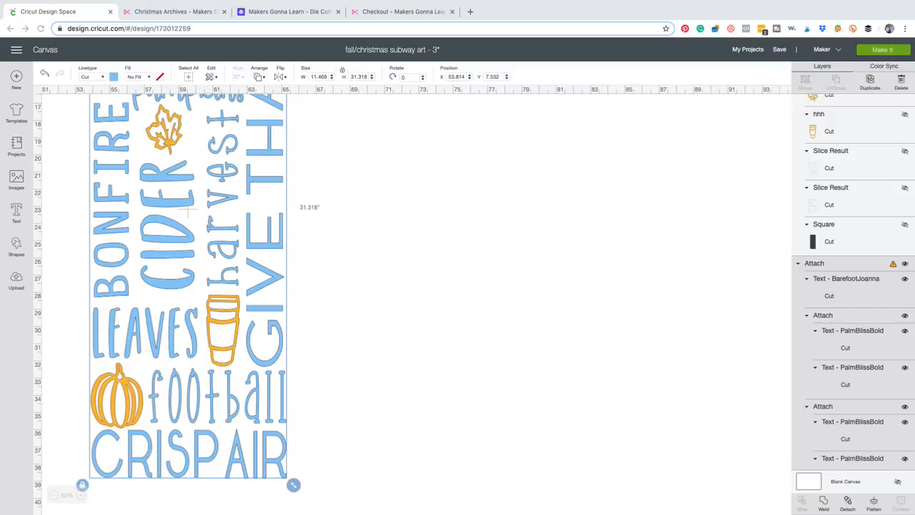
pyautogui.click(113, 77)
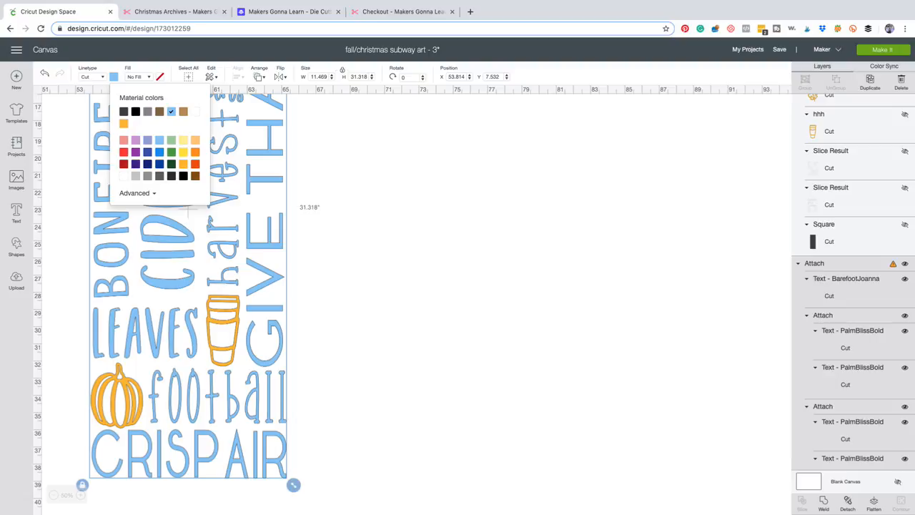
pyautogui.click(136, 111)
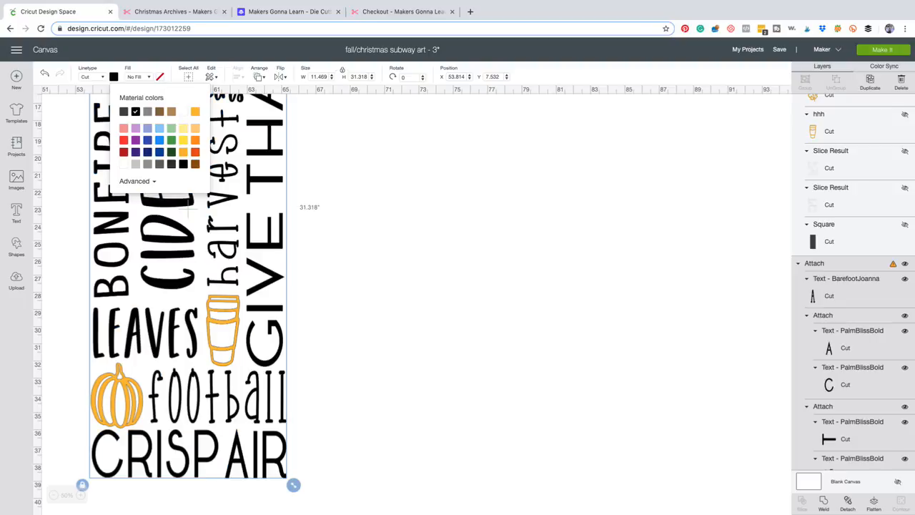
pyautogui.click(428, 250)
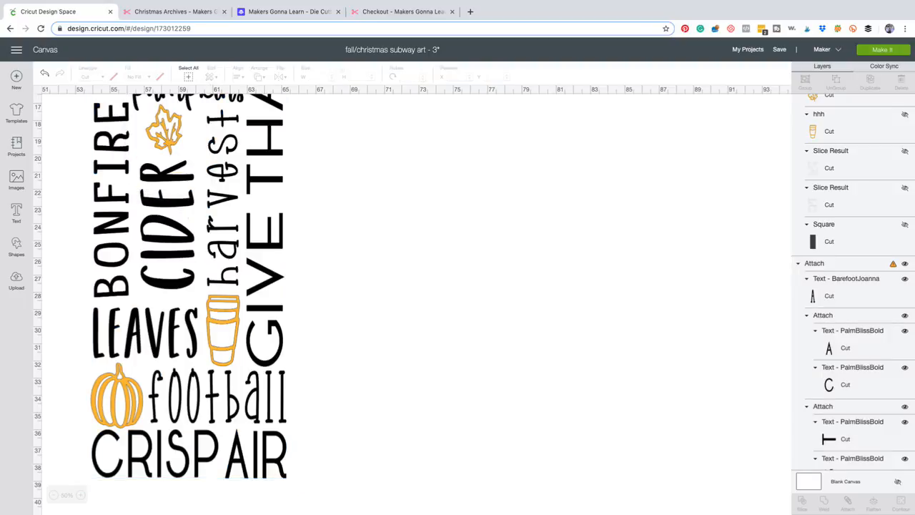
# Move the orange cup, pumpkin, leaf and football together out beside the words, to about X 71.61 and Y 12.4.
pyautogui.scroll(8, 412, 303)
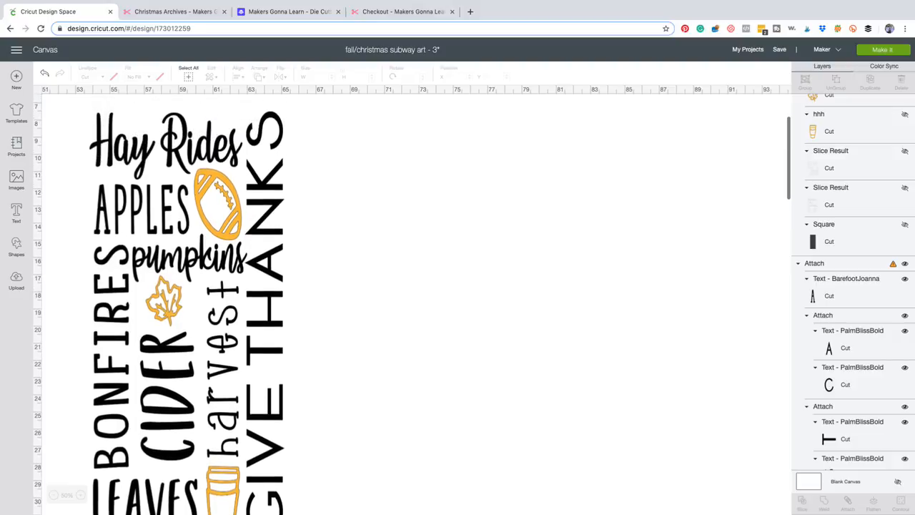
pyautogui.scroll(-5, 411, 303)
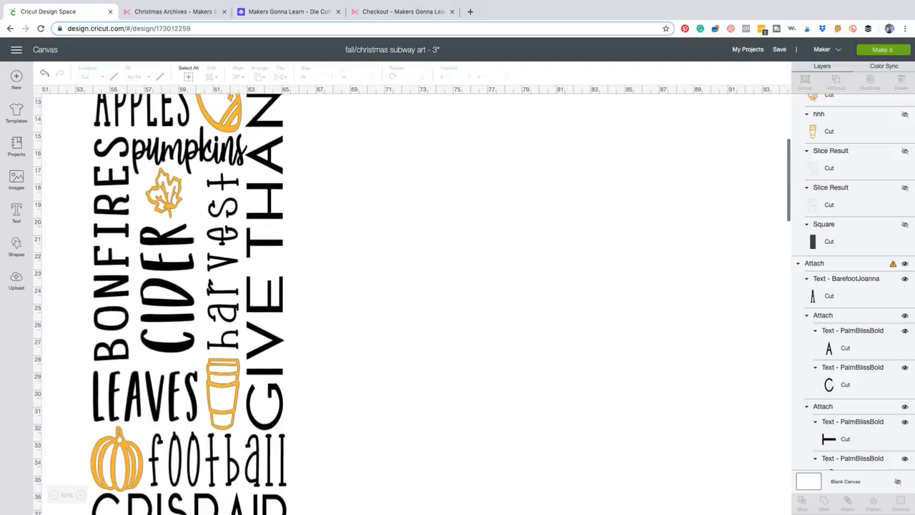
pyautogui.scroll(-3, 411, 303)
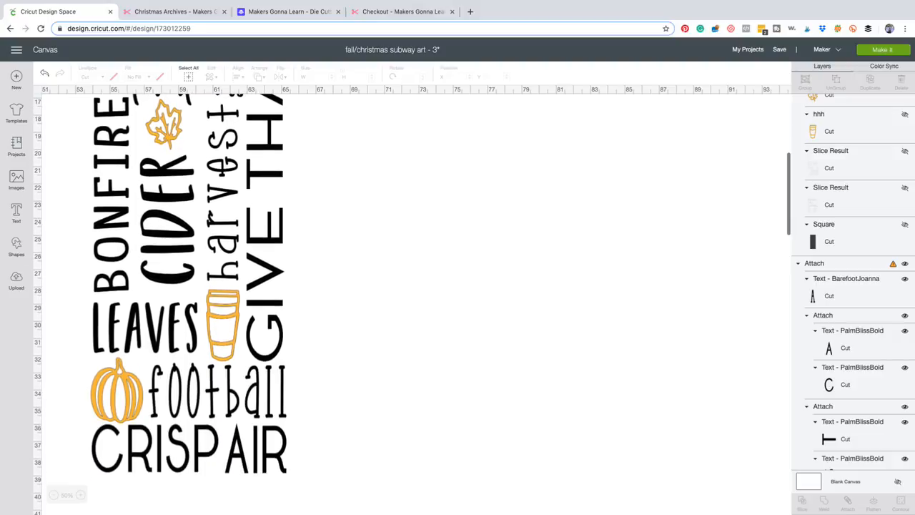
pyautogui.scroll(2, 411, 303)
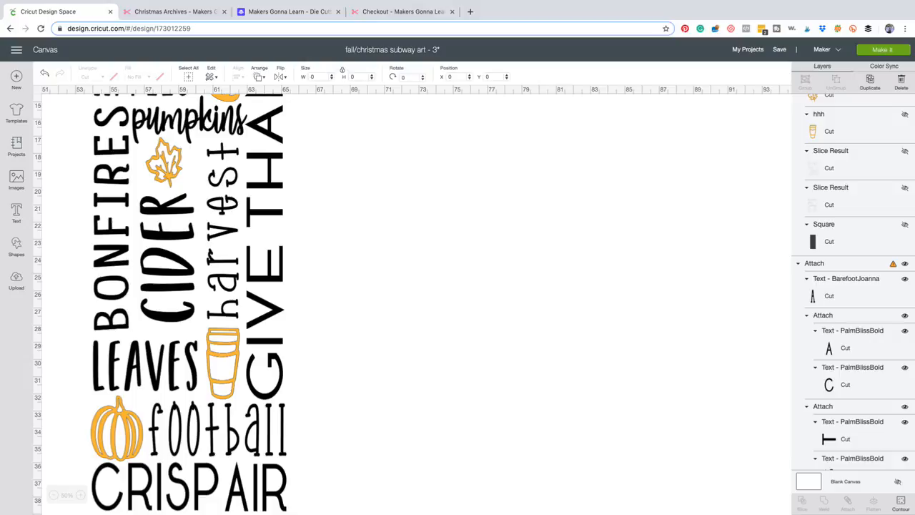
pyautogui.click(223, 363)
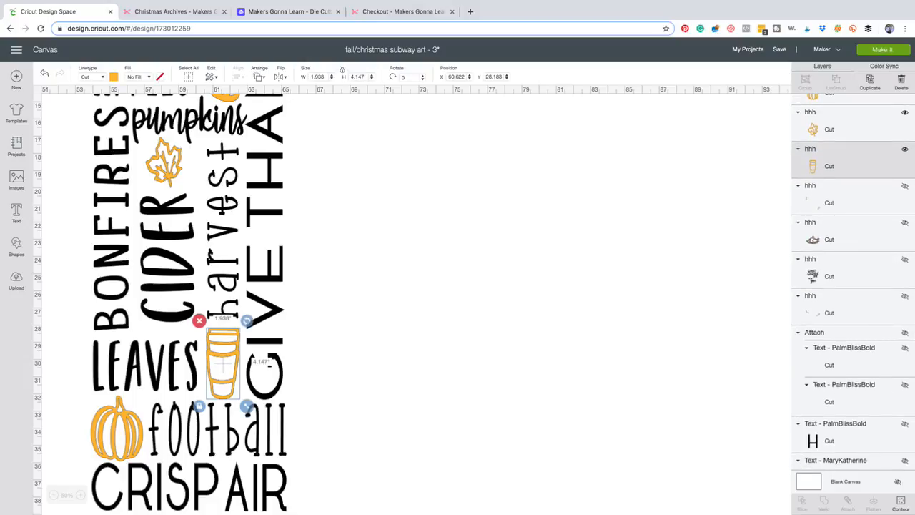
pyautogui.keyDown('shift'); pyautogui.click(117, 429); pyautogui.keyUp('shift')
pyautogui.keyDown('shift'); pyautogui.click(165, 163); pyautogui.keyUp('shift')
pyautogui.scroll(1, 165, 163)
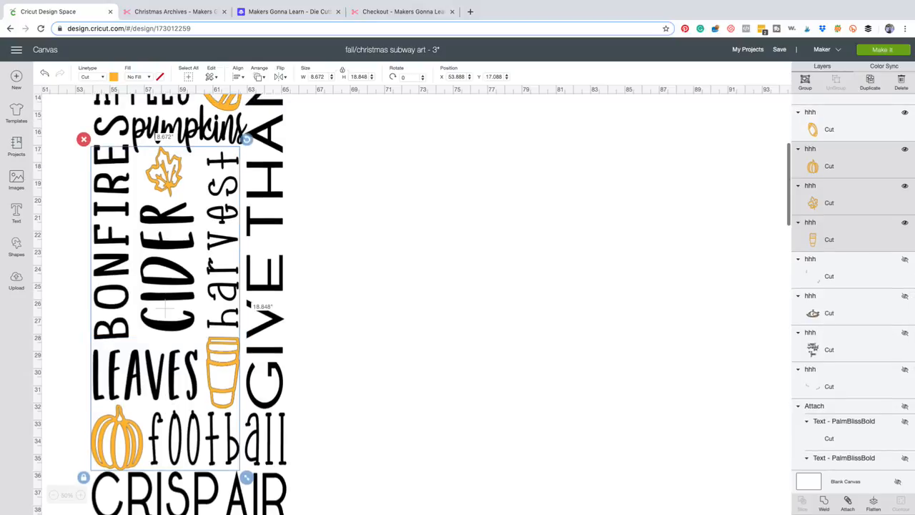
pyautogui.scroll(1, 172, 161)
pyautogui.keyDown('shift'); pyautogui.click(219, 120); pyautogui.keyUp('shift')
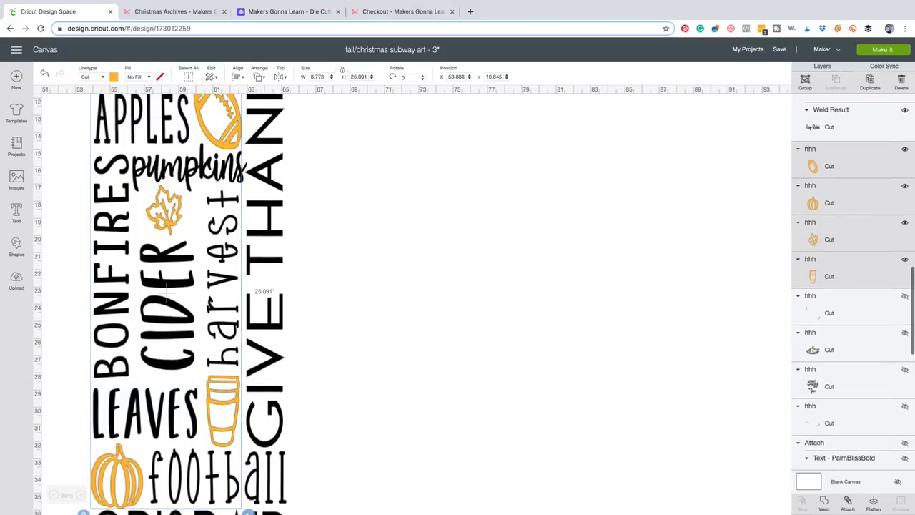
pyautogui.moveTo(166, 293); pyautogui.dragTo(469, 319)
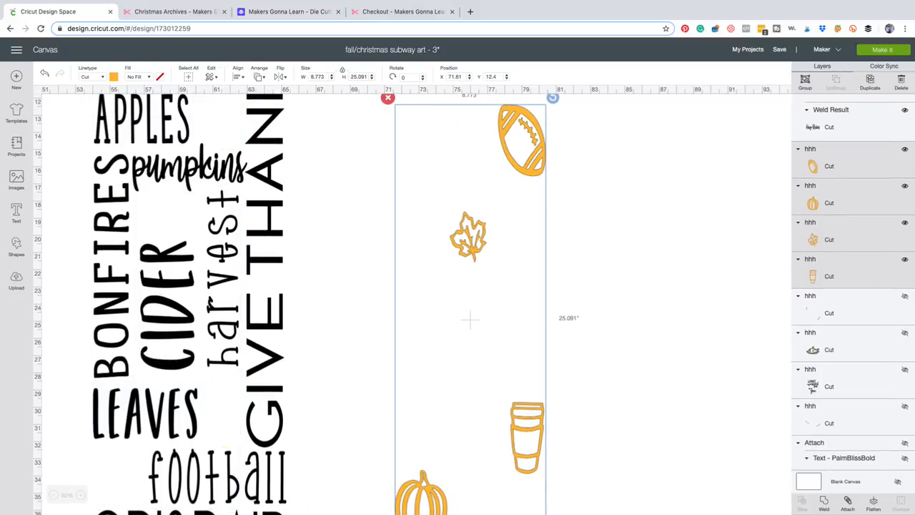
pyautogui.scroll(5, 470, 320)
pyautogui.scroll(-4, 470, 320)
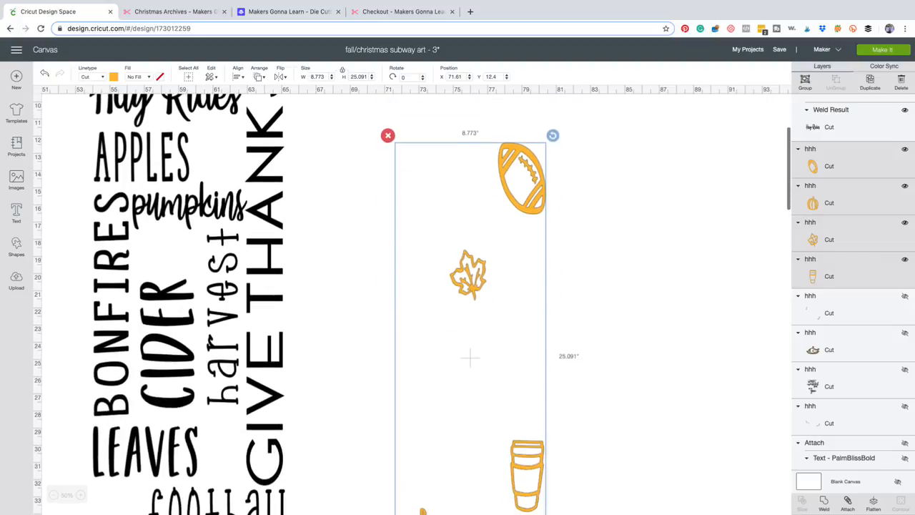
pyautogui.scroll(-1, 470, 357)
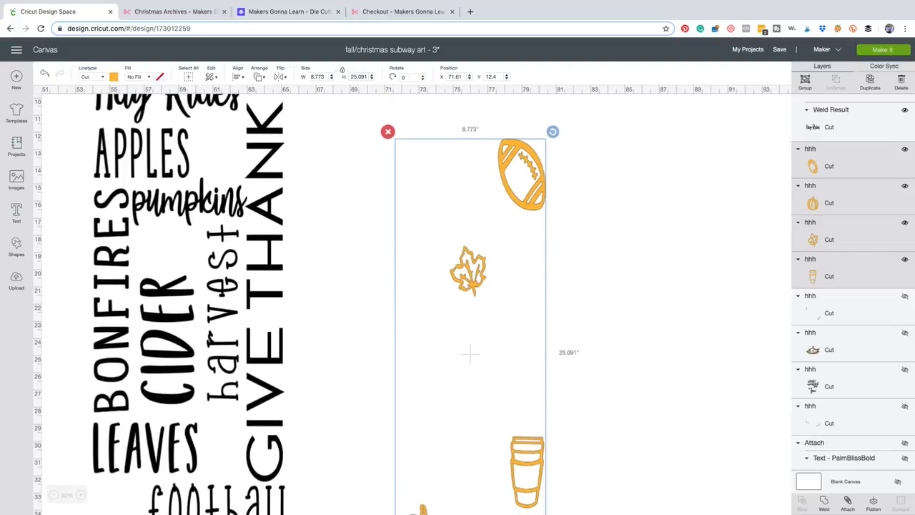
# Copy the black words together with the four orange icons.
pyautogui.click(189, 323)
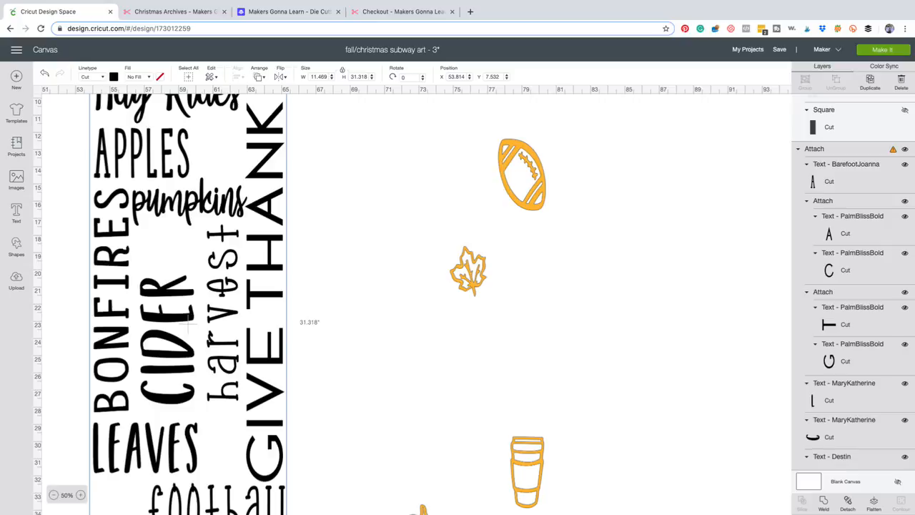
pyautogui.click(53, 495)
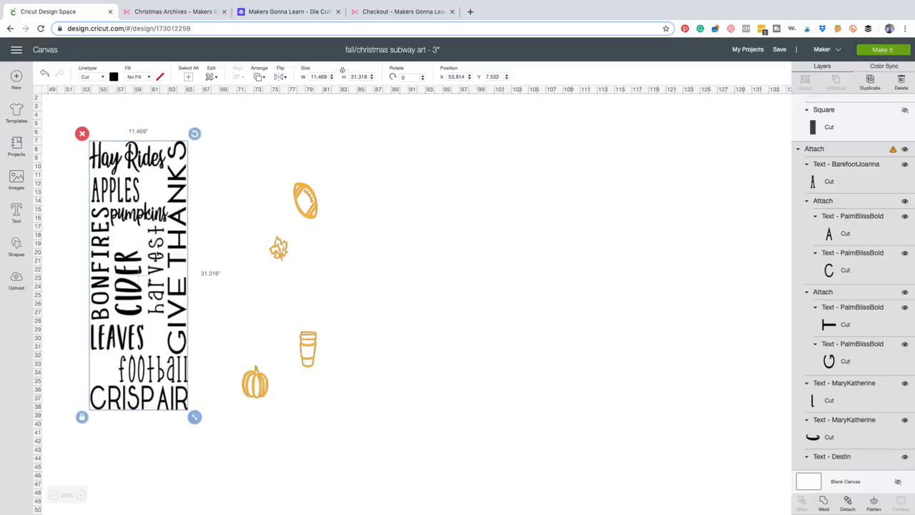
pyautogui.moveTo(78, 112); pyautogui.dragTo(355, 427)
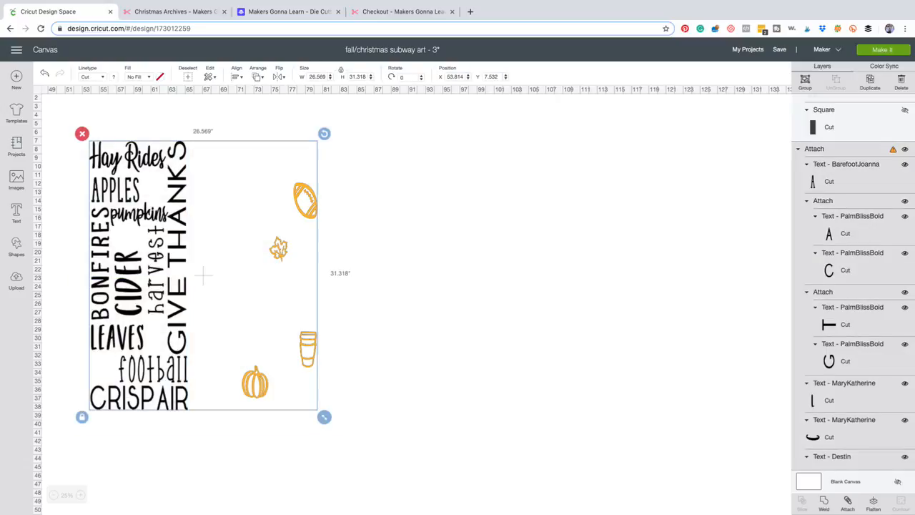
pyautogui.press('super+c')
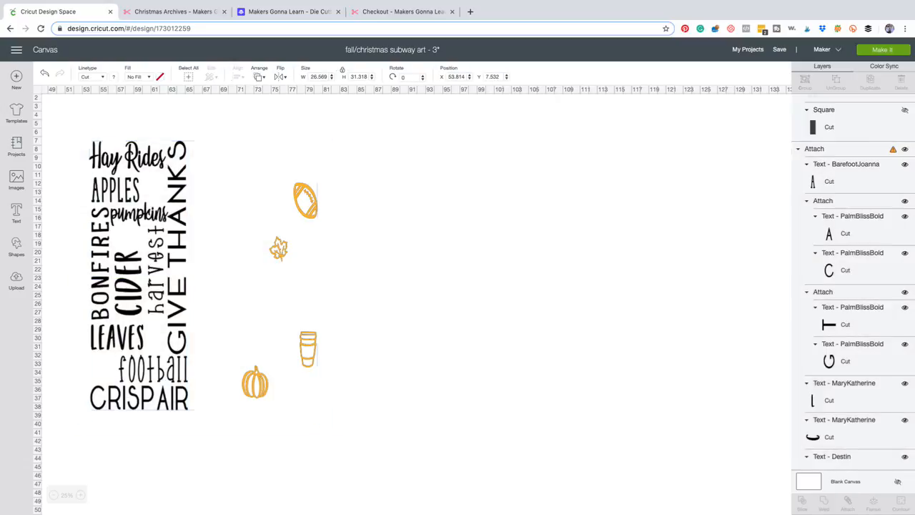
pyautogui.press('super+v')
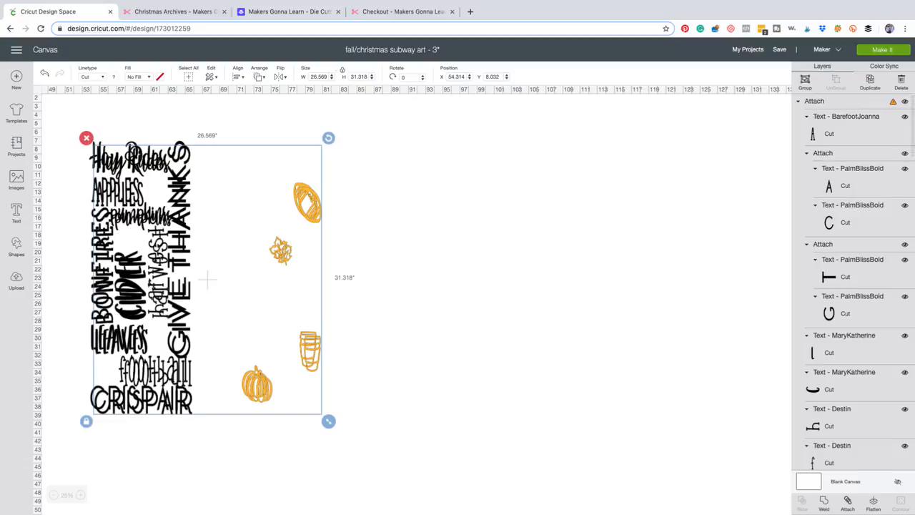
pyautogui.moveTo(230, 205); pyautogui.dragTo(412, 211)
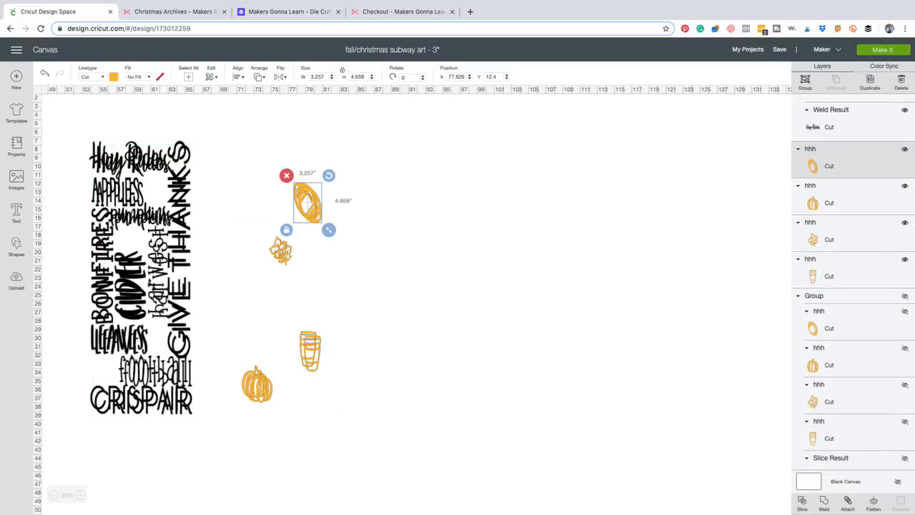
pyautogui.press('super+z')
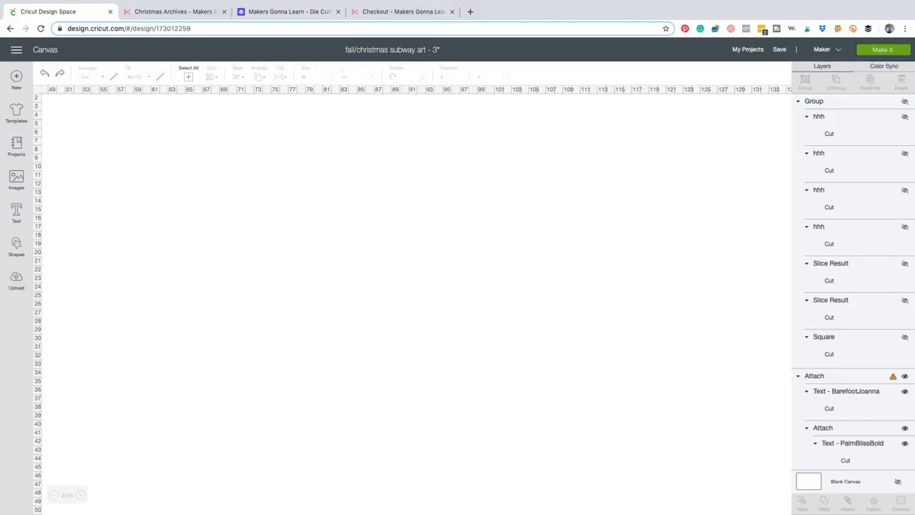
# Paste a duplicate of the words and icons, group the duplicate and hide it as a backup.
pyautogui.moveTo(77, 118); pyautogui.dragTo(379, 433)
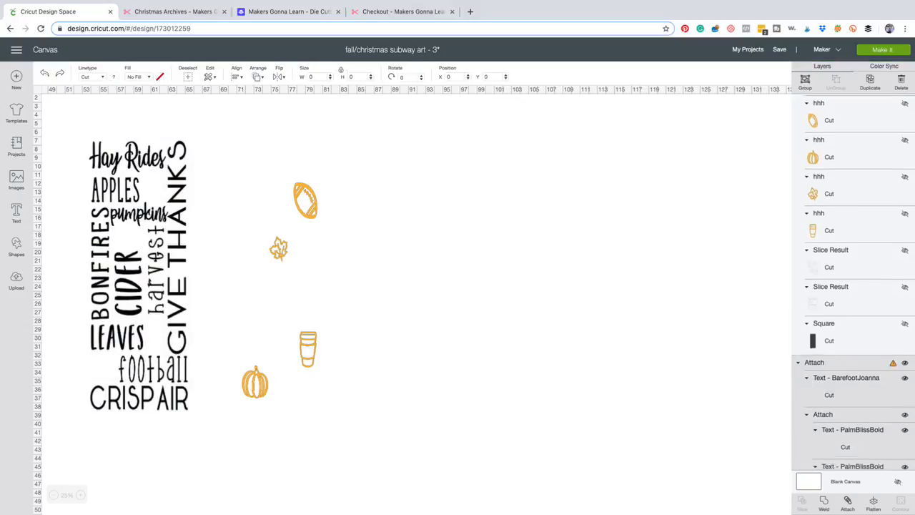
pyautogui.press('super+v')
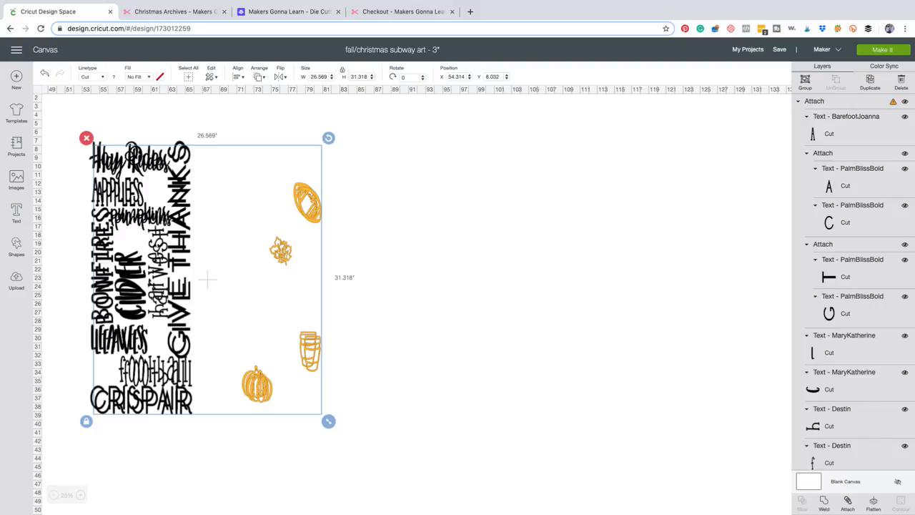
pyautogui.press('super+g')
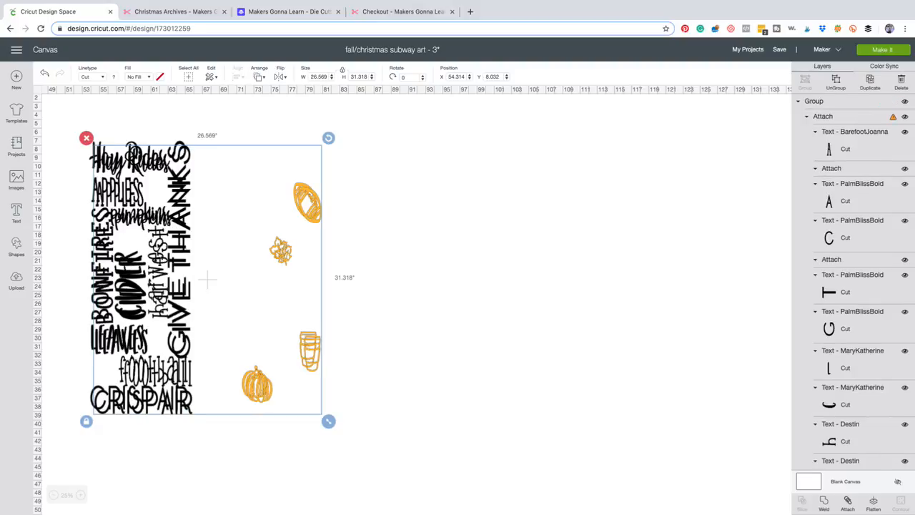
pyautogui.click(905, 101)
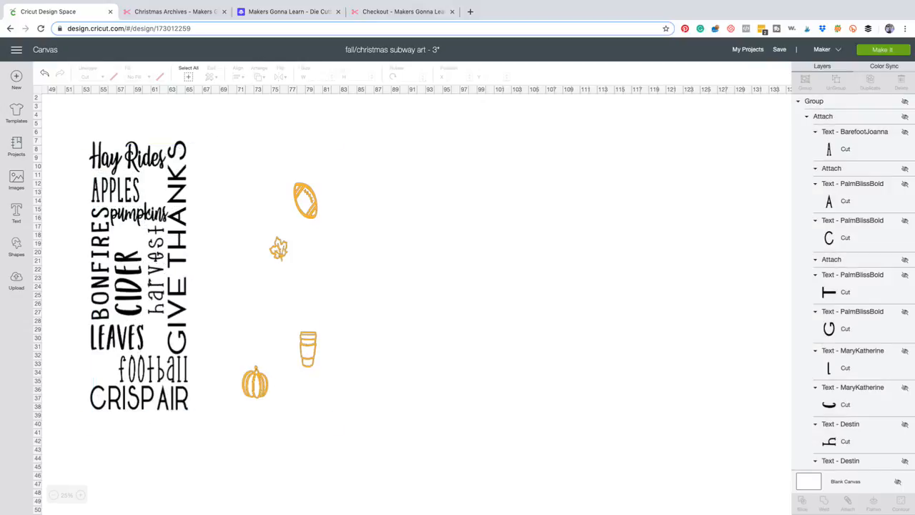
# Weld the attached black words into one shape and check the size warning on its layer.
pyautogui.click(140, 275)
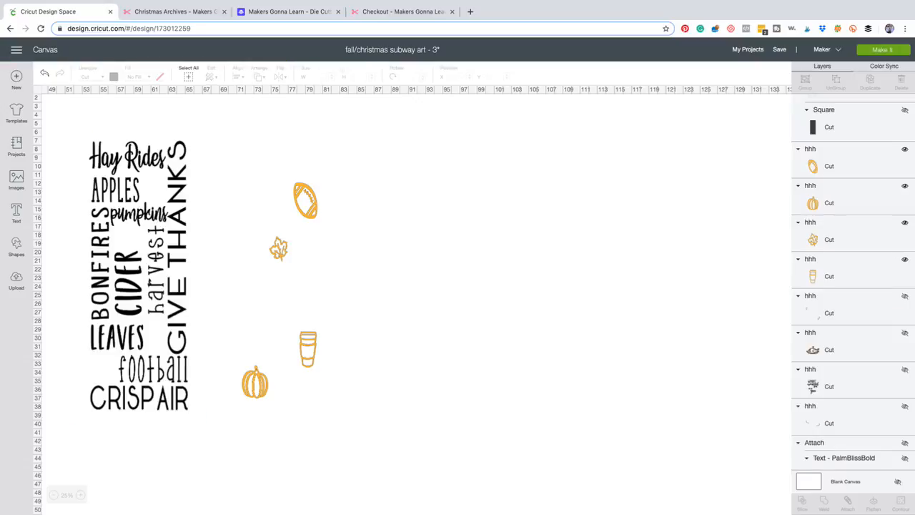
pyautogui.click(138, 275)
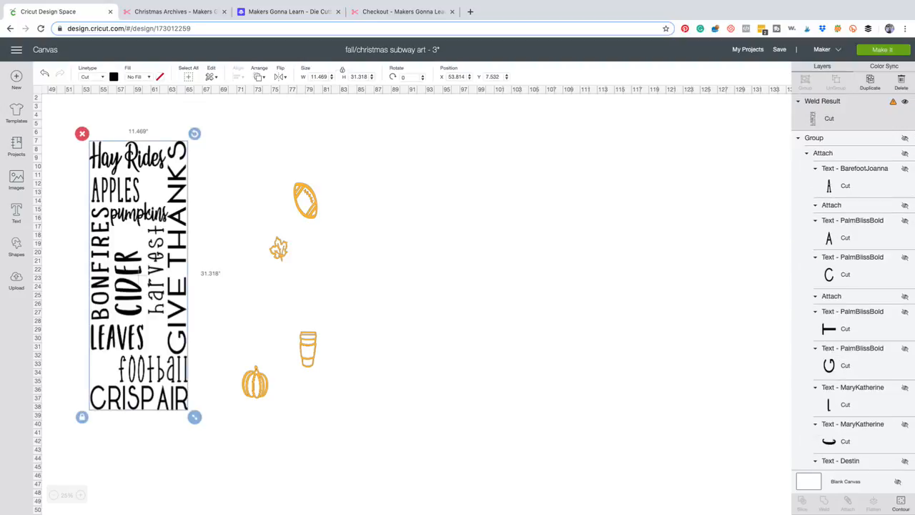
pyautogui.click(893, 101)
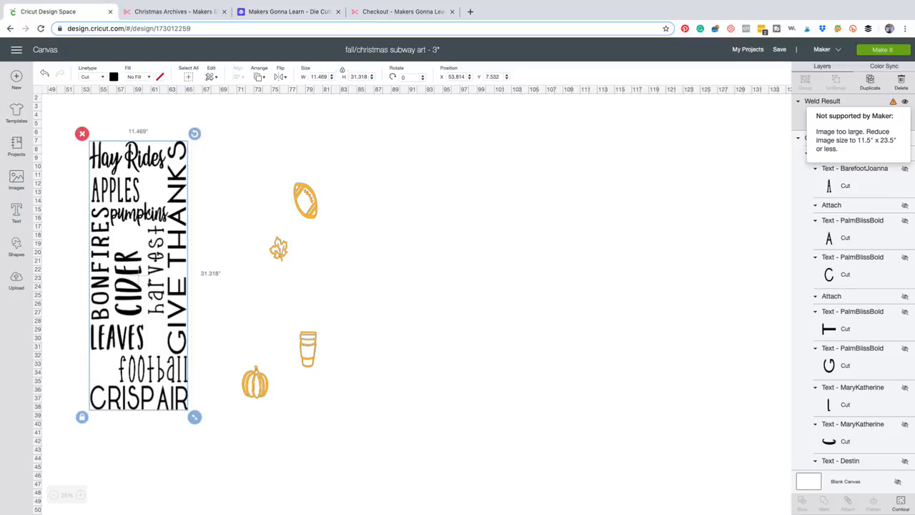
# Add a square shape and place it beside the welded words, at about X 45.83 and Y 14.89.
pyautogui.click(15, 247)
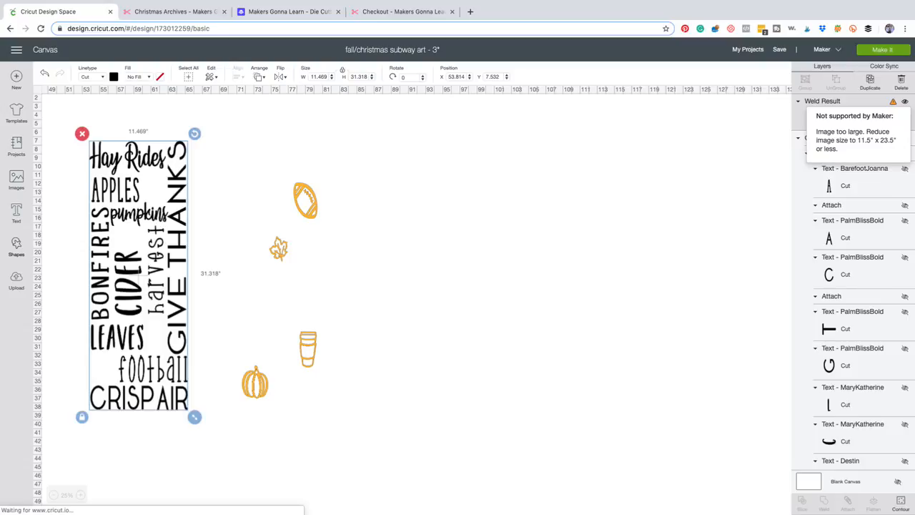
pyautogui.click(55, 183)
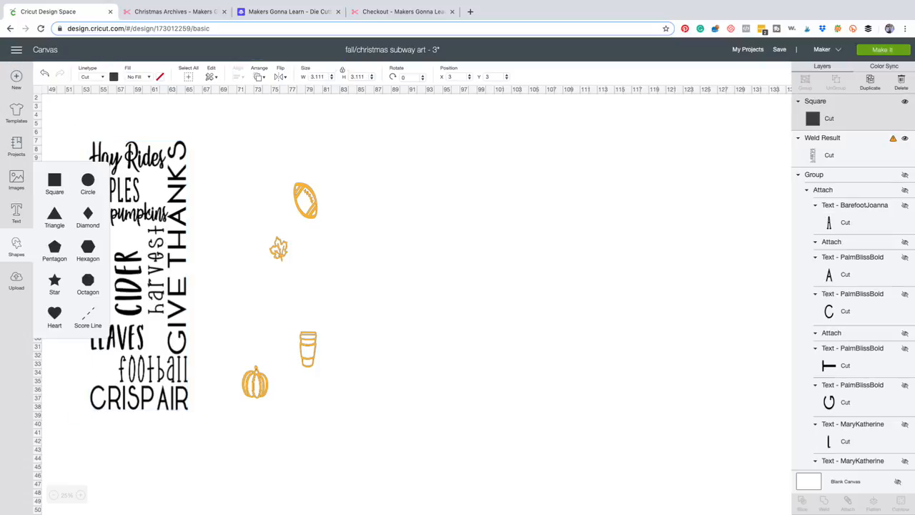
pyautogui.click(236, 186)
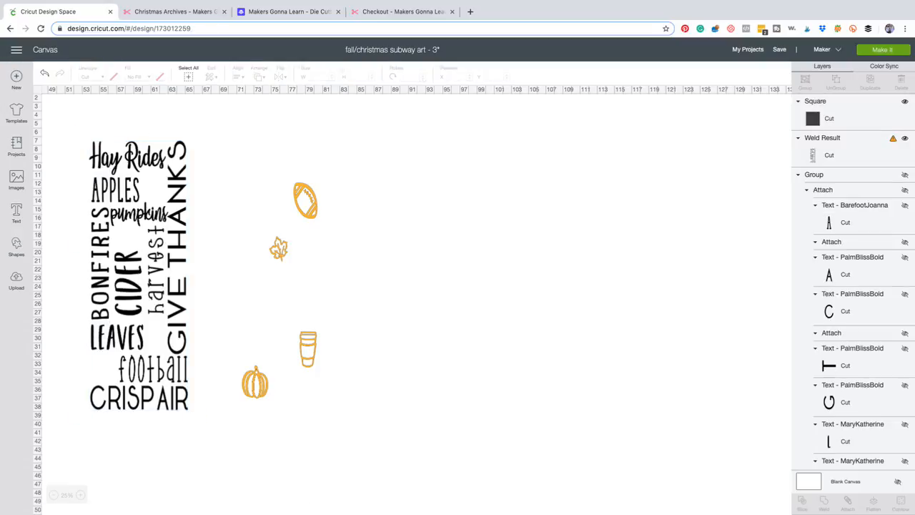
pyautogui.click(829, 118)
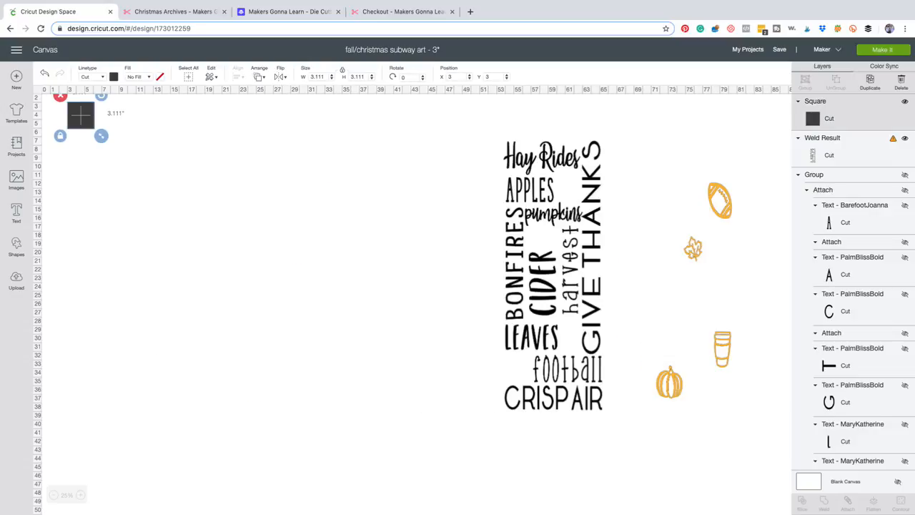
pyautogui.moveTo(81, 115); pyautogui.dragTo(448, 217)
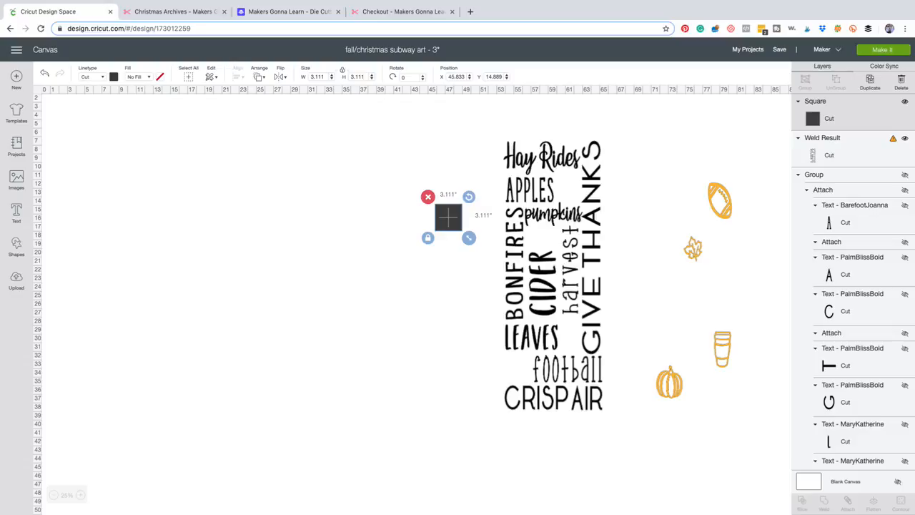
# Unlock the square's proportions, stretch it to about 13.06" by 19.06" and move it clear of the words.
pyautogui.click(428, 238)
pyautogui.moveTo(468, 237); pyautogui.dragTo(583, 410)
pyautogui.moveTo(517, 318); pyautogui.dragTo(435, 353)
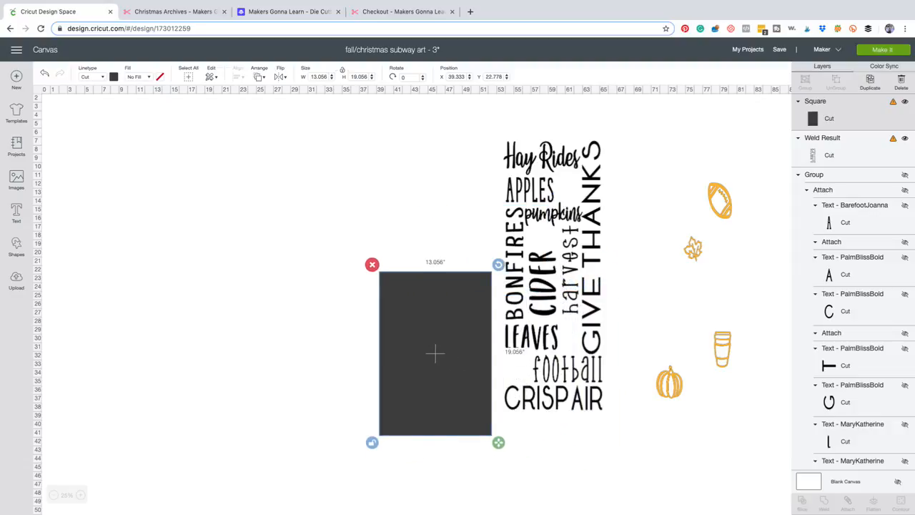
# Recolor the welded words blue so they contrast with the dark square.
pyautogui.click(545, 286)
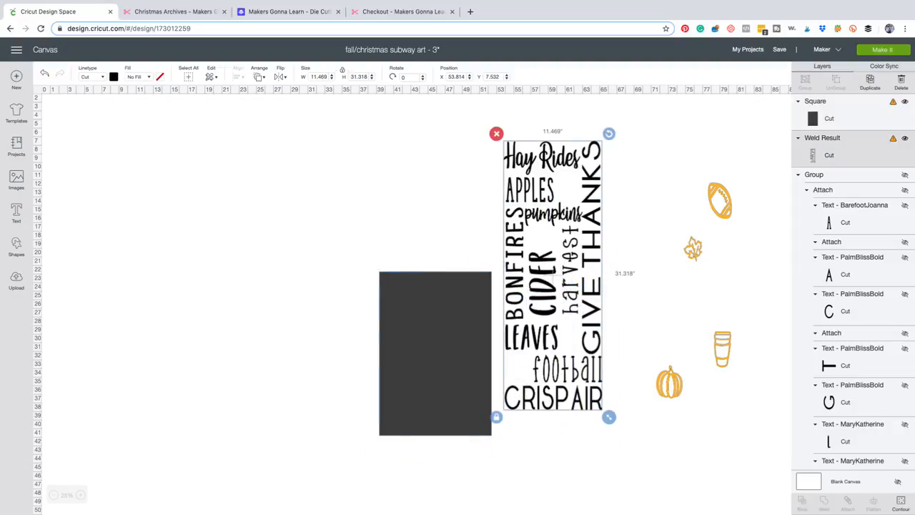
pyautogui.click(114, 76)
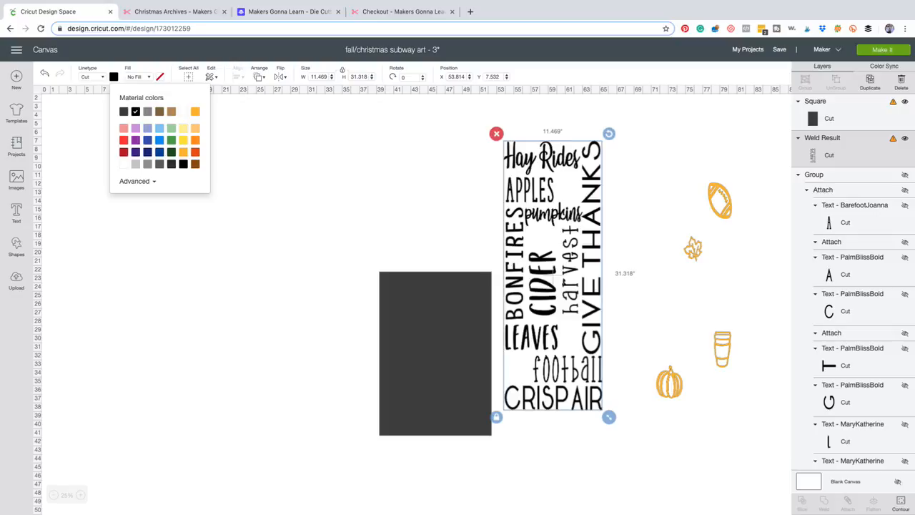
pyautogui.click(159, 140)
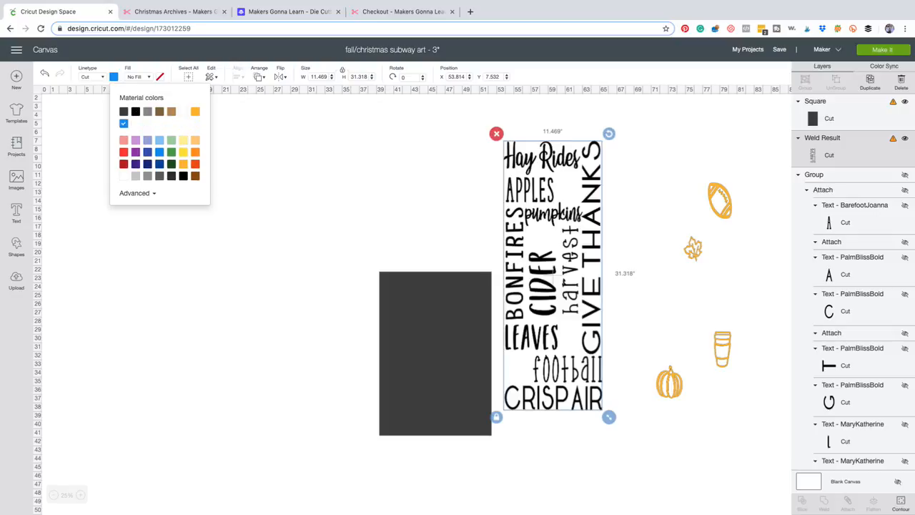
# Place the dark square over the lower half of the blue words and send it to the back.
pyautogui.click(435, 353)
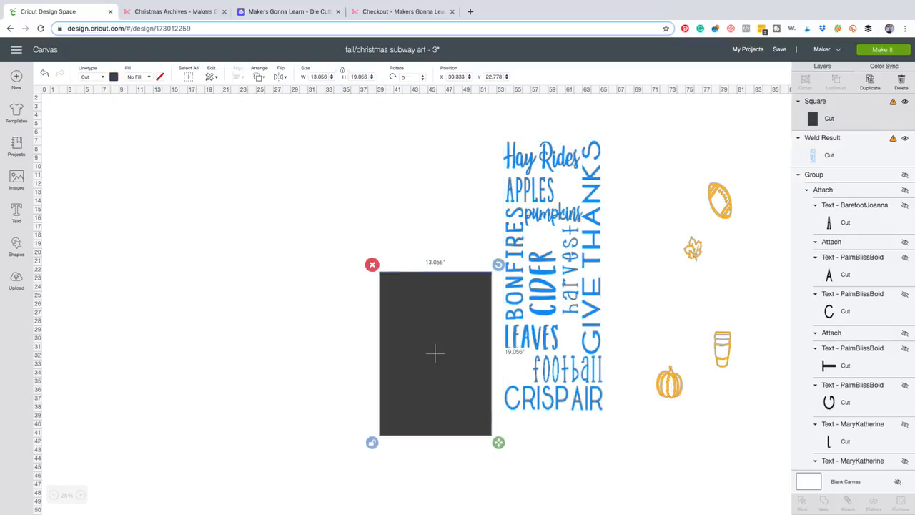
pyautogui.moveTo(434, 353); pyautogui.dragTo(553, 351)
pyautogui.click(259, 76)
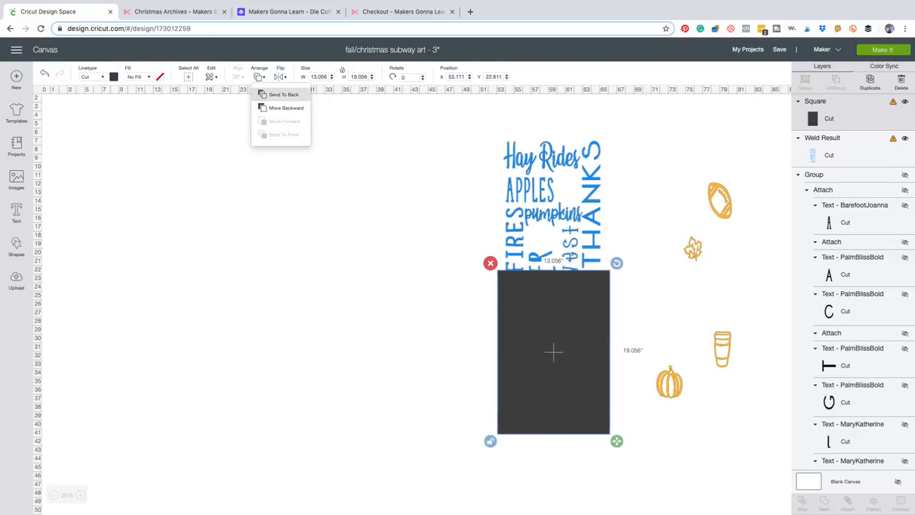
pyautogui.click(279, 92)
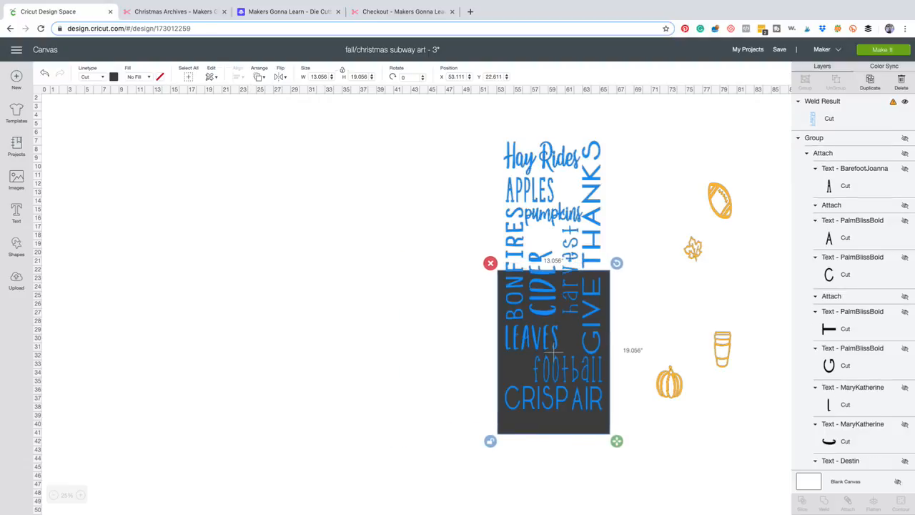
pyautogui.moveTo(554, 351); pyautogui.dragTo(555, 356)
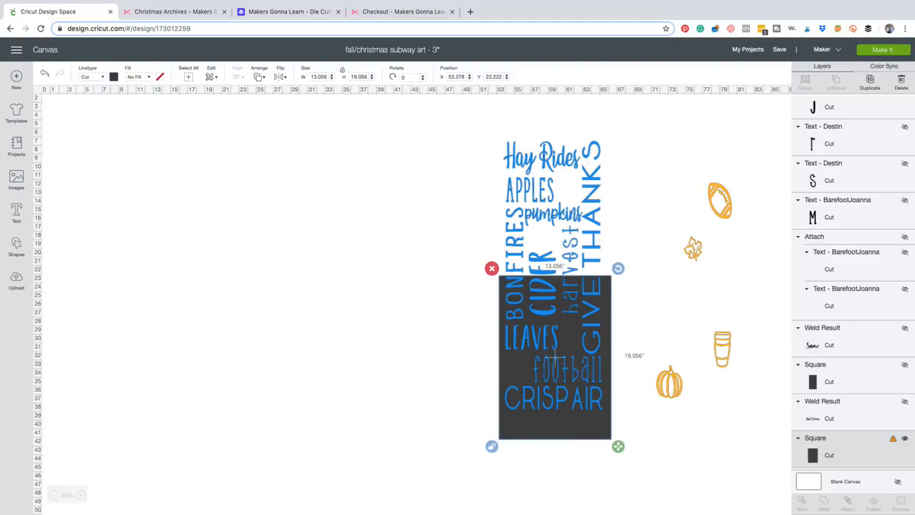
# Fine-tune the square to about X 53.39 and Y 22.92 so its upper edge crosses as few letters as possible.
pyautogui.click(81, 495)
pyautogui.scroll(-4, 416, 304)
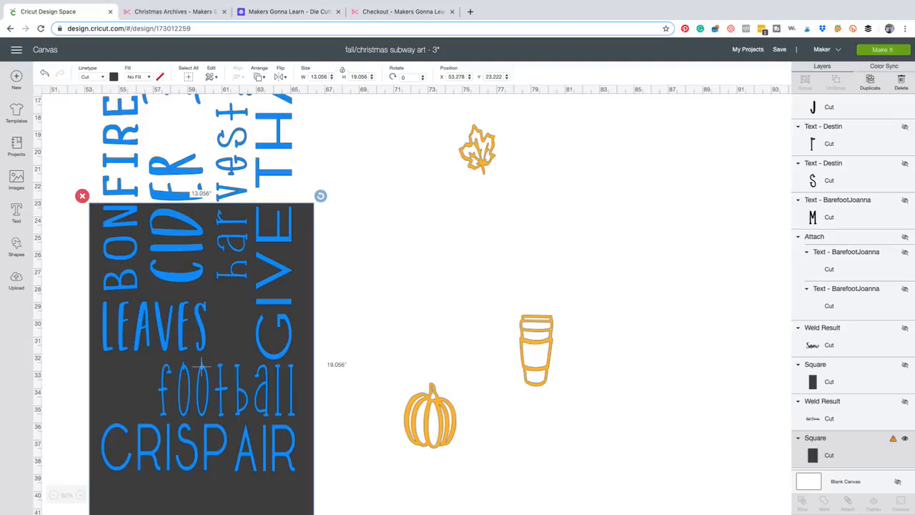
pyautogui.moveTo(202, 366); pyautogui.dragTo(204, 366)
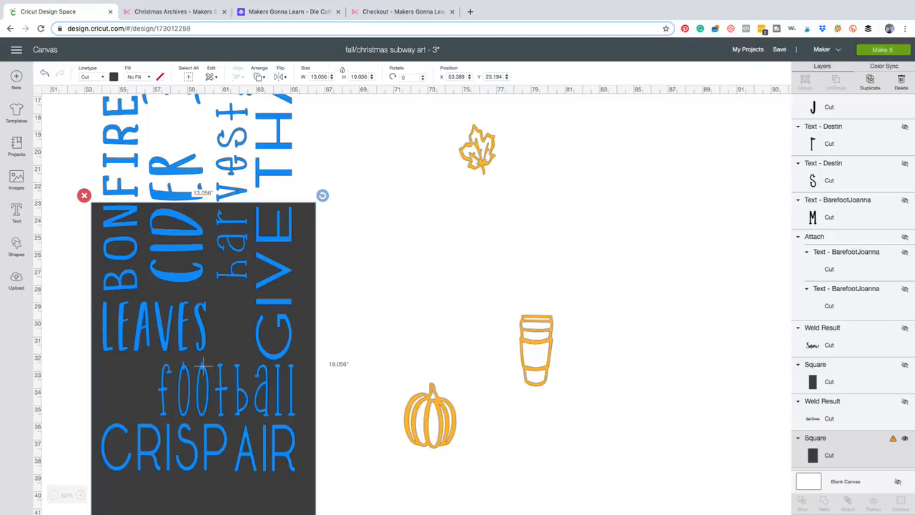
pyautogui.moveTo(203, 366); pyautogui.dragTo(203, 362)
pyautogui.click(81, 494)
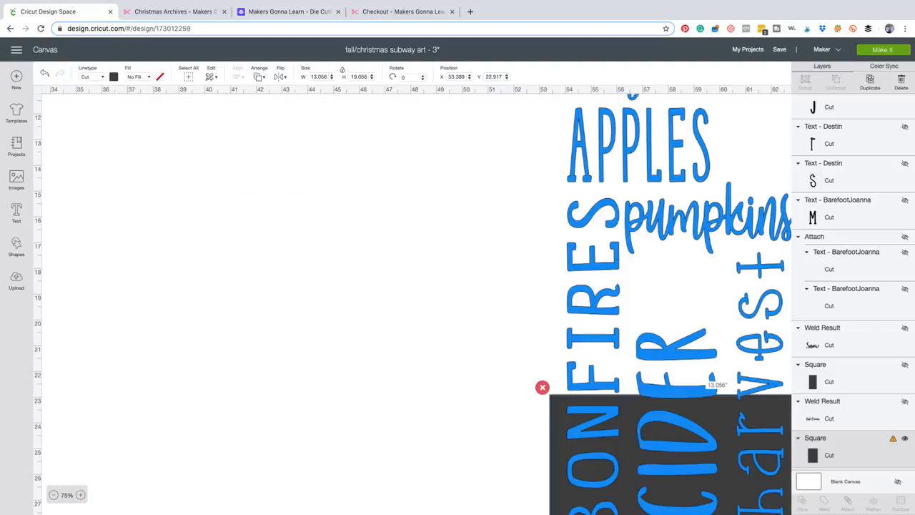
pyautogui.scroll(-1, 416, 304)
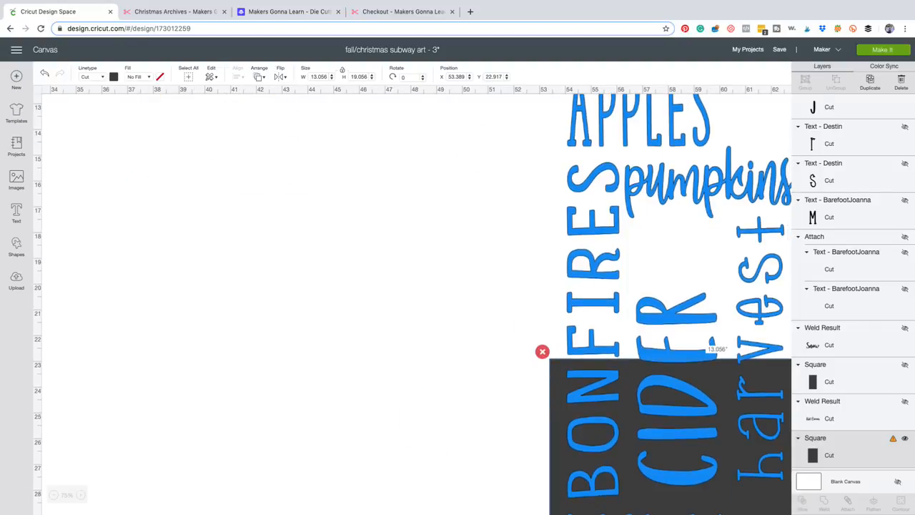
pyautogui.scroll(2, 850, 286)
pyautogui.scroll(-2, 850, 286)
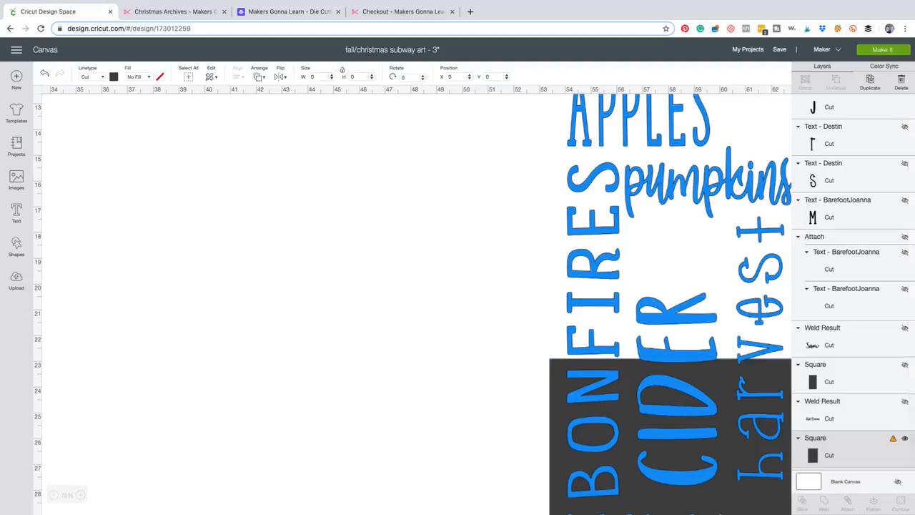
# Move the words and square together to about X 40.48 and Y 7.16 and slice the words with the square.
pyautogui.moveTo(495, 239); pyautogui.dragTo(384, 395)
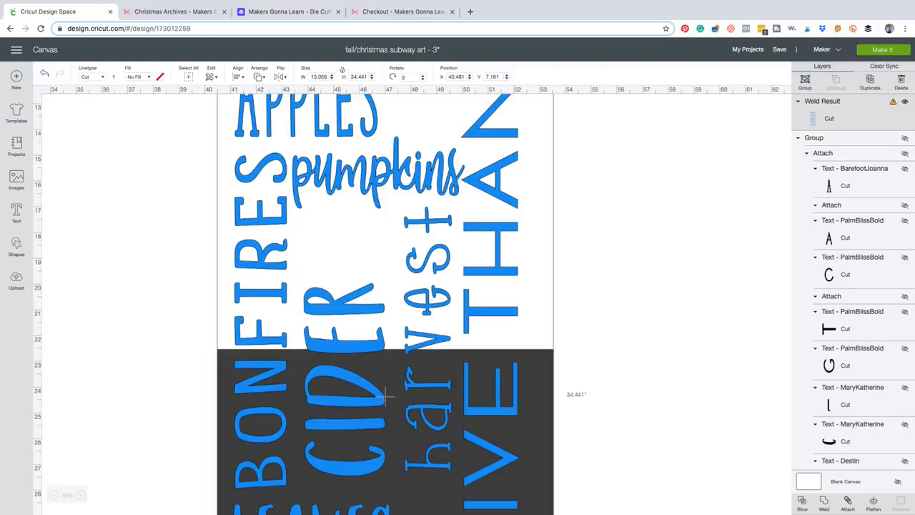
pyautogui.click(53, 494)
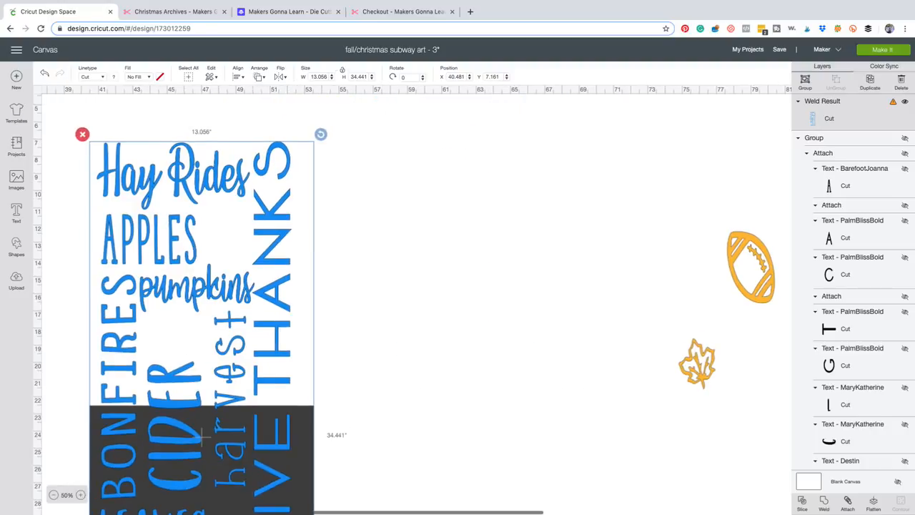
pyautogui.click(54, 495)
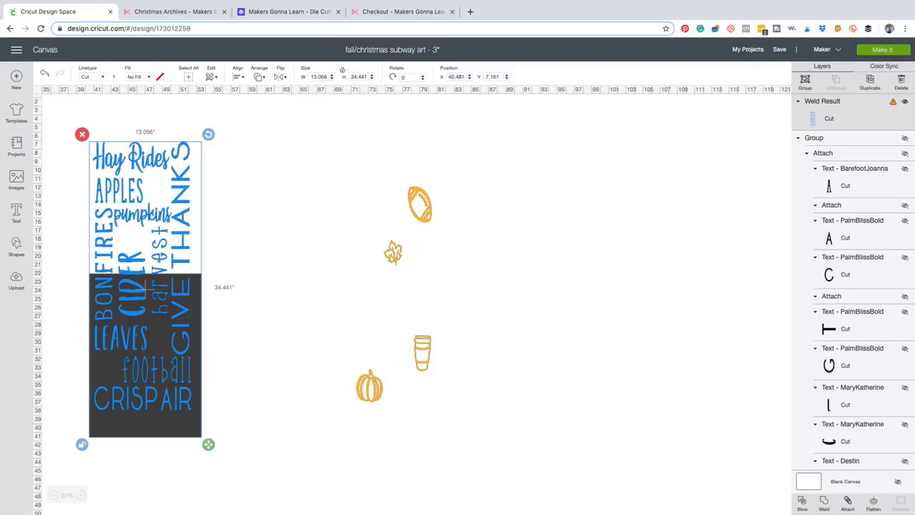
pyautogui.click(802, 503)
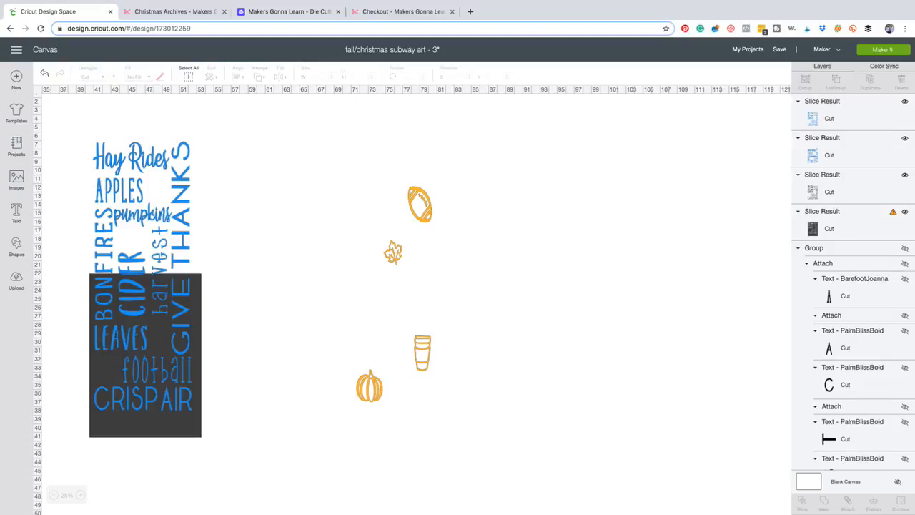
# Pull the slice results apart and delete the dark leftovers, keeping only the upper and lower blue word pieces.
pyautogui.moveTo(145, 358); pyautogui.dragTo(265, 383)
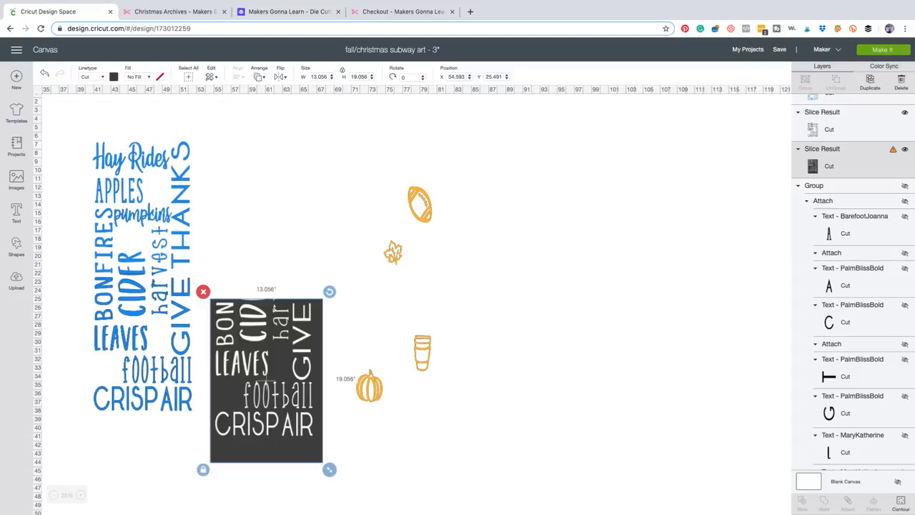
pyautogui.moveTo(143, 354); pyautogui.dragTo(261, 205)
pyautogui.moveTo(142, 343); pyautogui.dragTo(158, 384)
pyautogui.click(158, 293)
pyautogui.moveTo(91, 356); pyautogui.dragTo(243, 361)
pyautogui.click(102, 291)
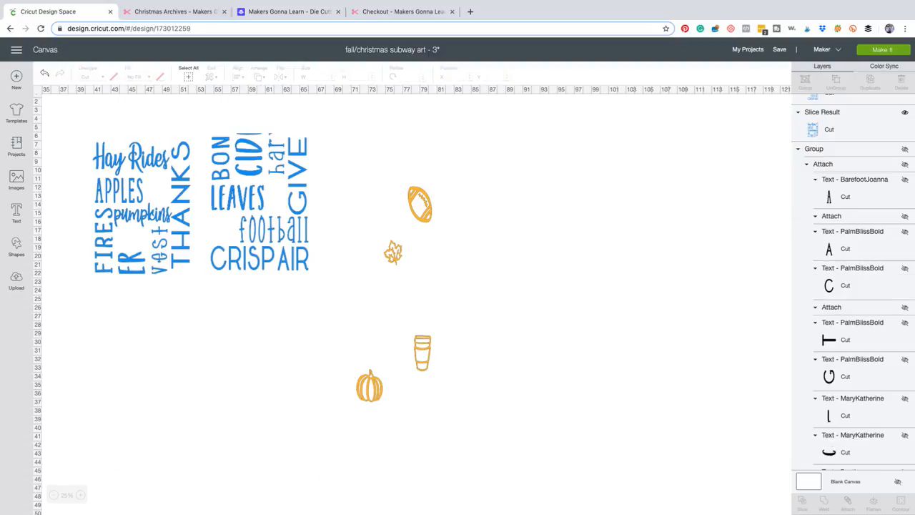
# Place the lower blue piece back under the upper one and nudge it sideways to about X 41.04.
pyautogui.moveTo(258, 214); pyautogui.dragTo(143, 342)
pyautogui.click(81, 495)
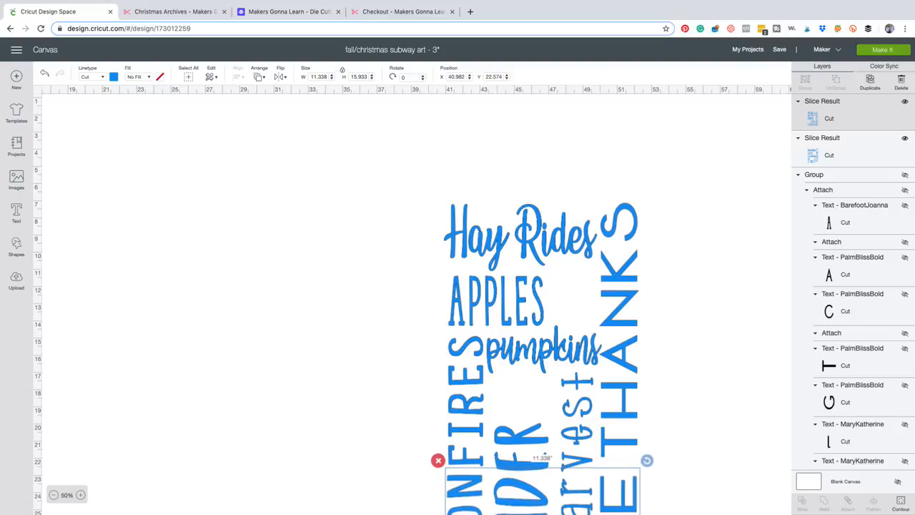
pyautogui.click(80, 495)
pyautogui.scroll(10, 236, 348)
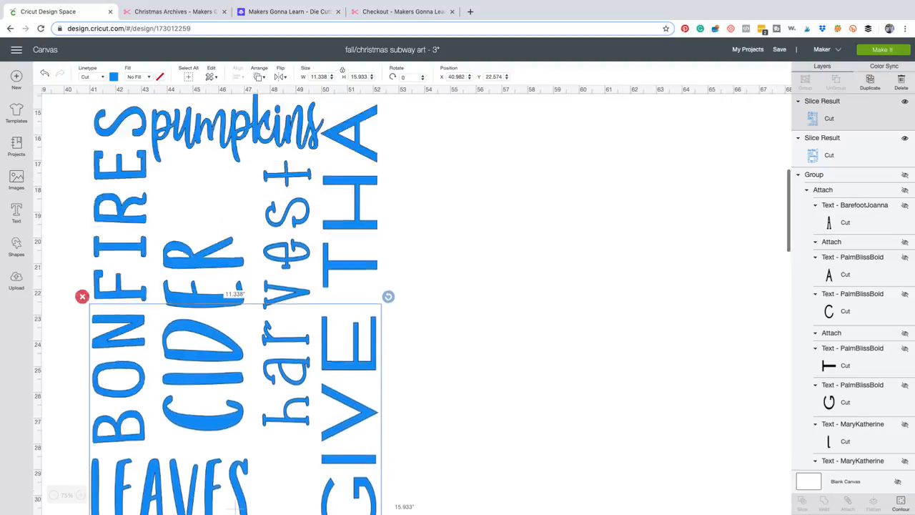
pyautogui.press('Right')
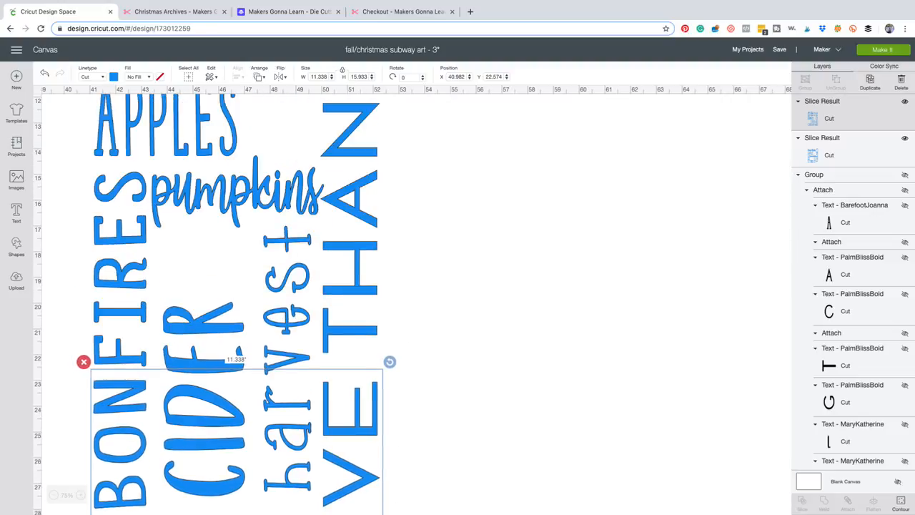
pyautogui.click(493, 321)
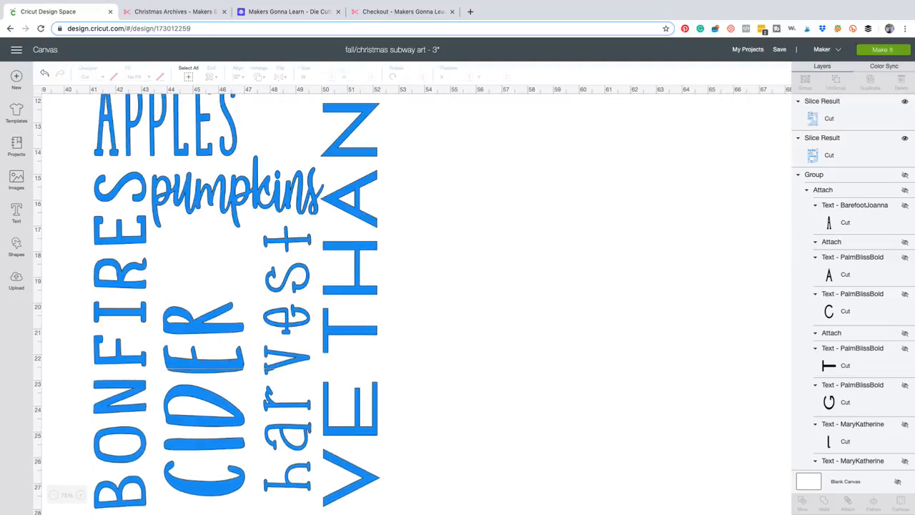
# Nudge the lower blue piece vertically to about Y 22.56 to close the gap in CIDER, then deselect it.
pyautogui.click(350, 432)
pyautogui.press('Up')
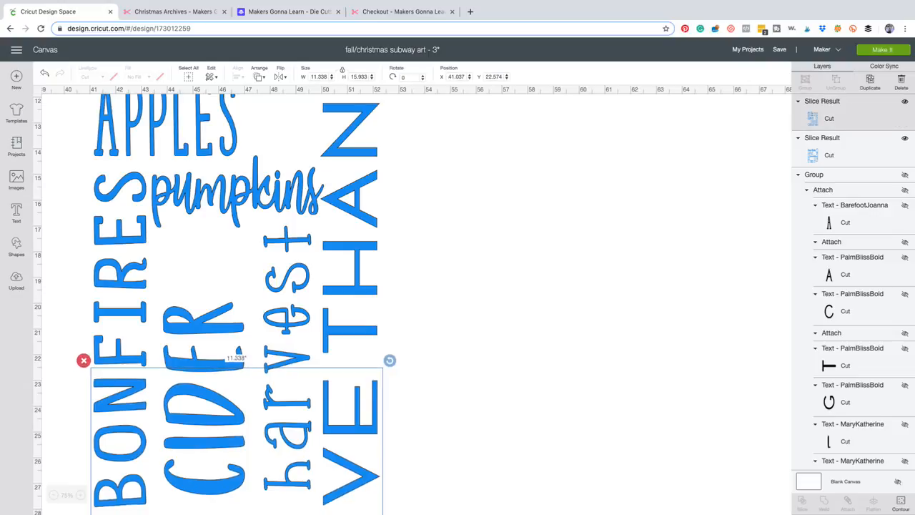
pyautogui.press('Down')
pyautogui.press('Up')
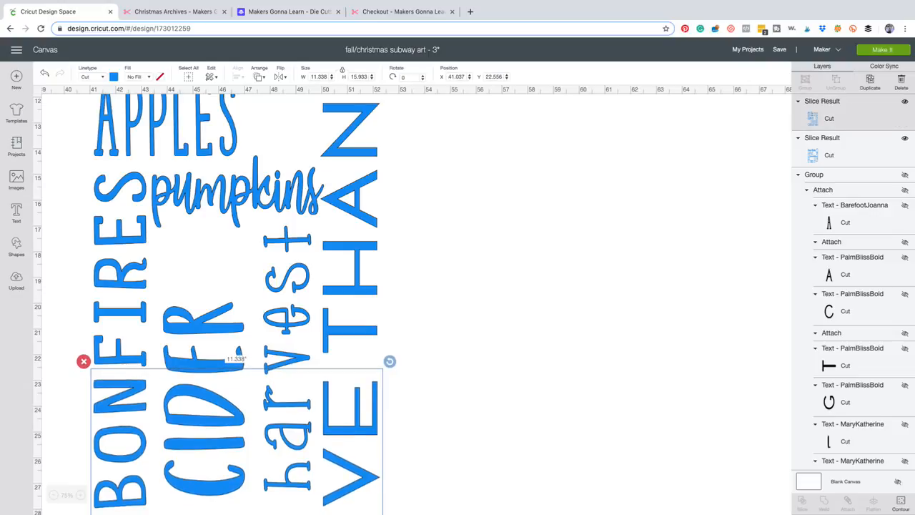
pyautogui.press('Escape')
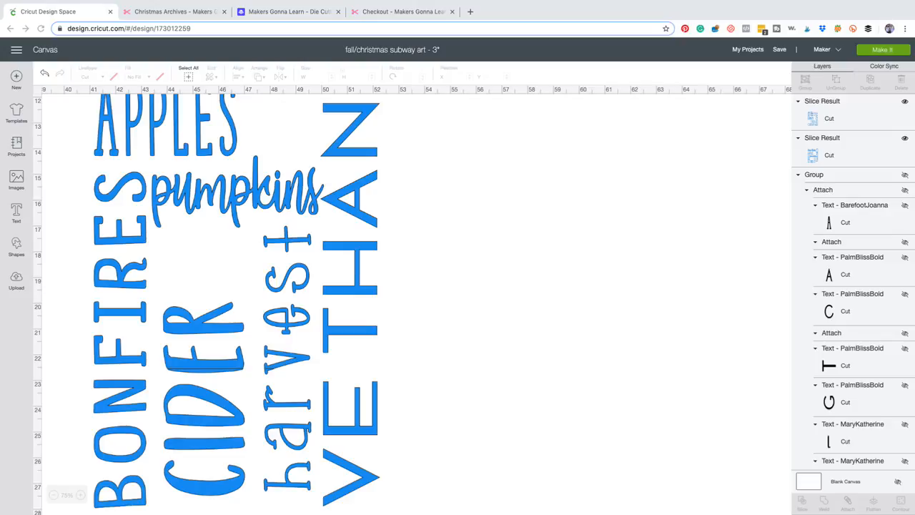
# Open the project's mat preview, accept the larger mat for the oversized images and review mats 2 and 3.
pyautogui.scroll(-1, 416, 304)
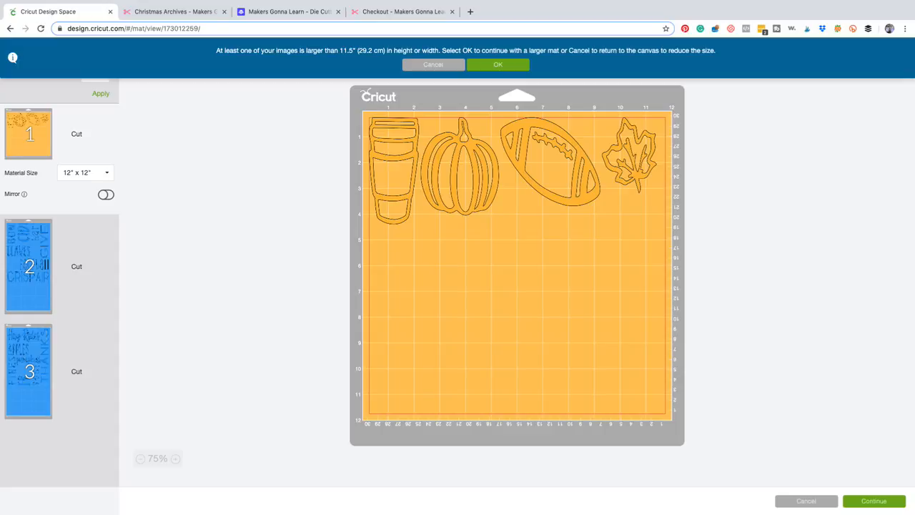
pyautogui.click(499, 65)
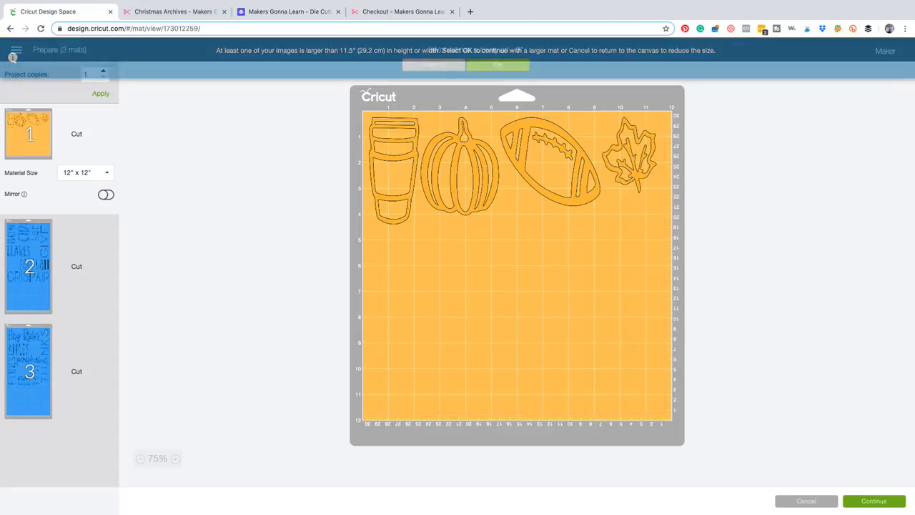
pyautogui.click(28, 266)
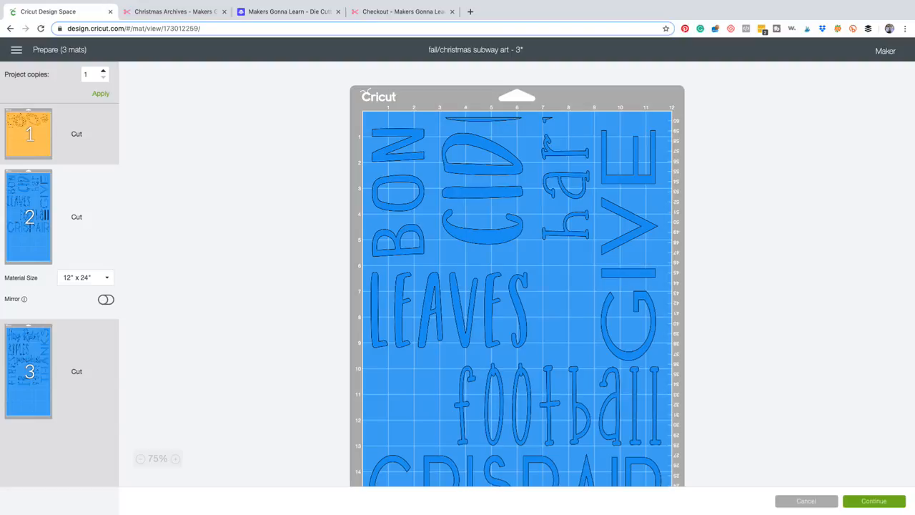
pyautogui.click(29, 371)
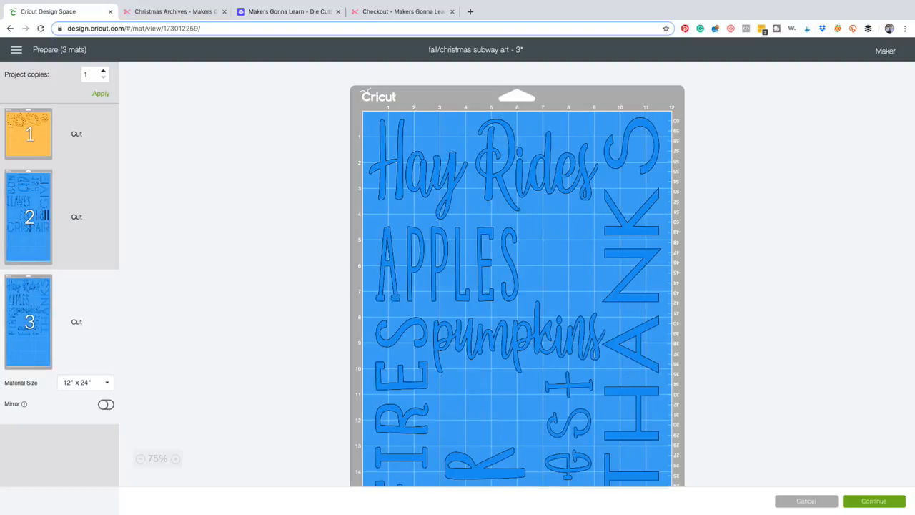
# Review the layout of mat 3 down to its lowest words, and continue to the Make stage.
pyautogui.scroll(-5, 517, 285)
pyautogui.scroll(5, 517, 286)
pyautogui.scroll(-3, 516, 286)
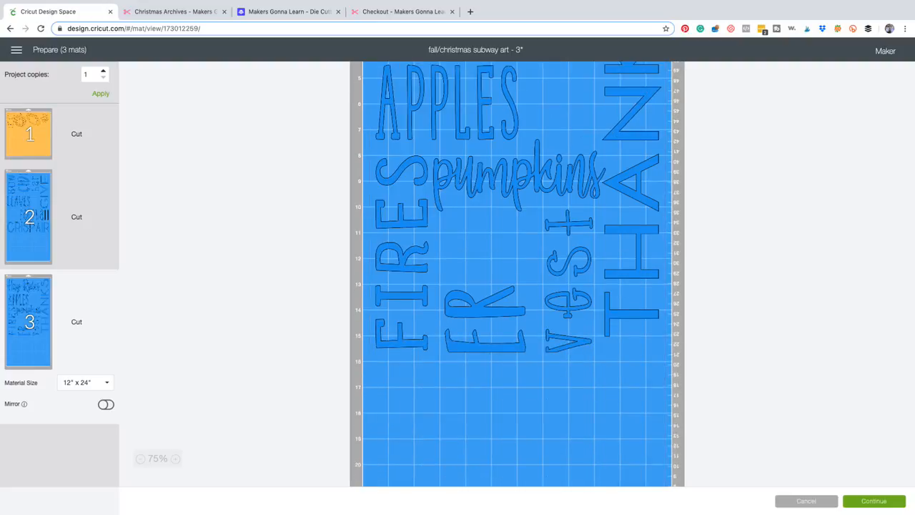
pyautogui.click(873, 501)
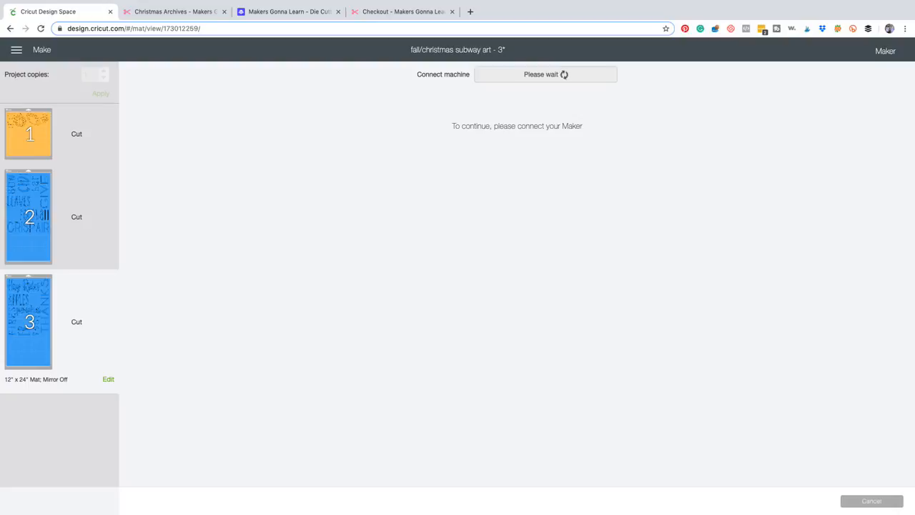
# Choose mat 2 as the mat to cut and connect the machine "Maker : 311 USB".
pyautogui.click(29, 217)
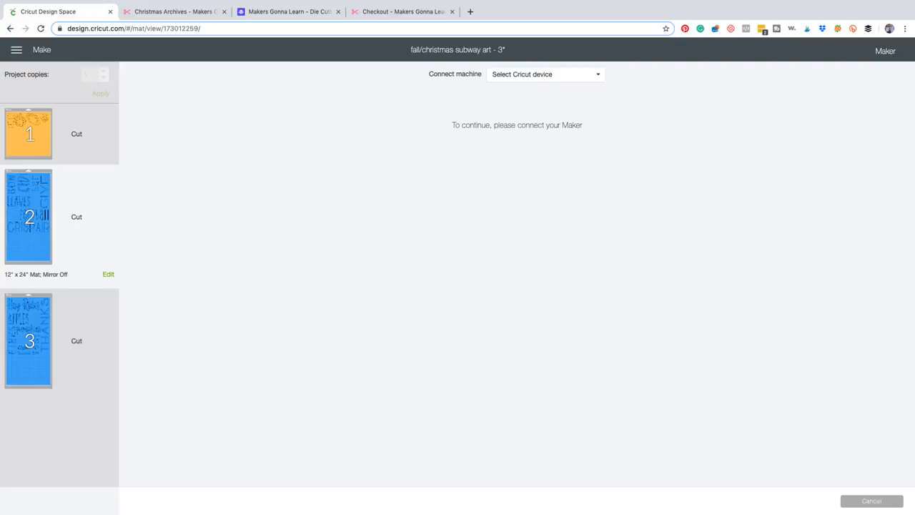
pyautogui.click(545, 74)
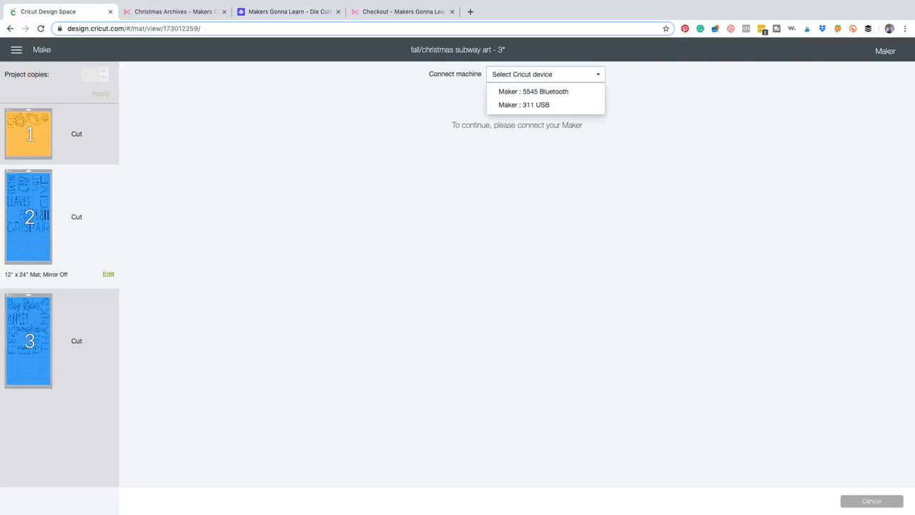
pyautogui.click(525, 104)
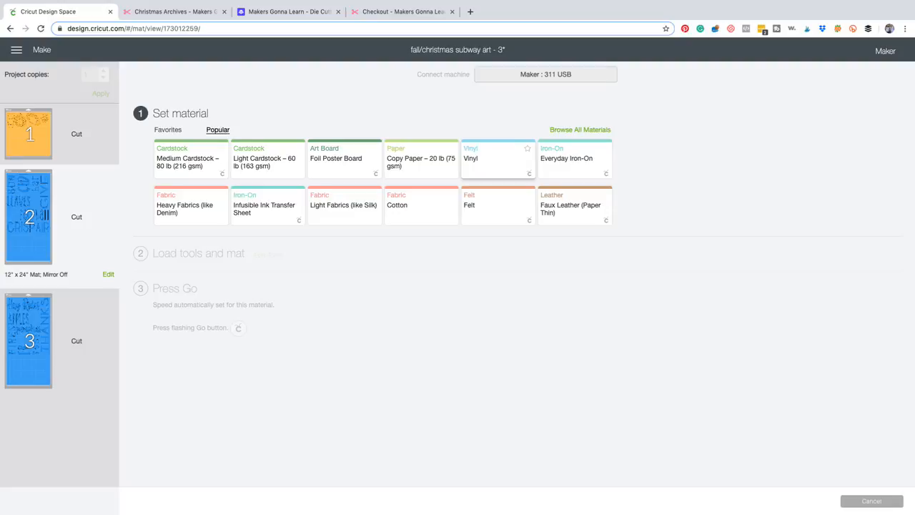
# Set the material for mat 2 to Vinyl with the cutting pressure at More.
pyautogui.click(498, 157)
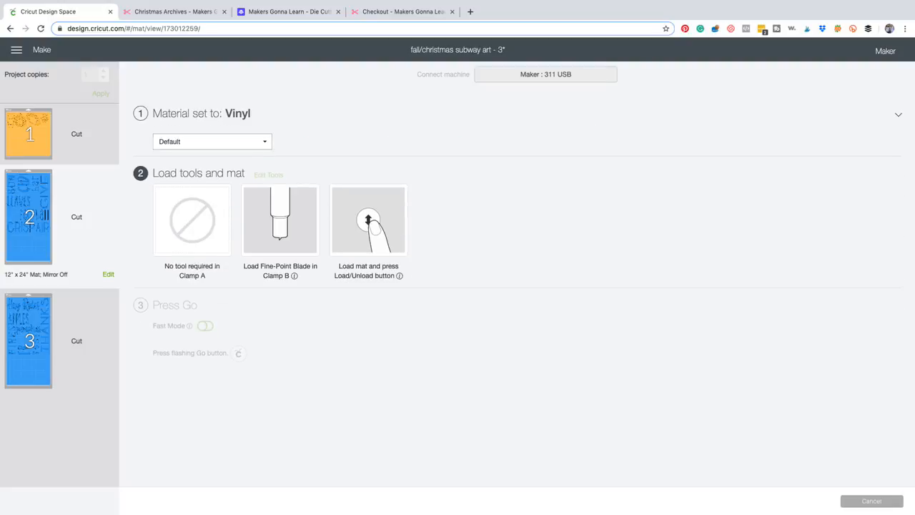
pyautogui.click(211, 142)
pyautogui.click(173, 158)
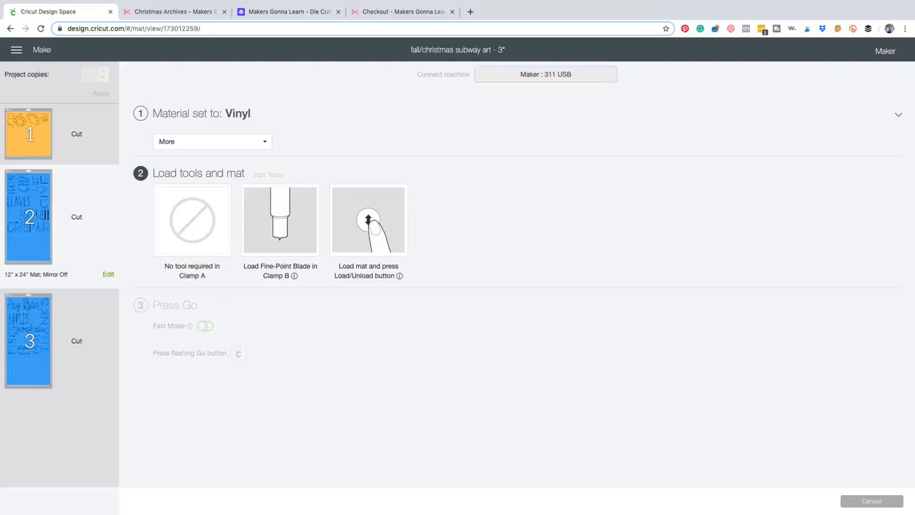